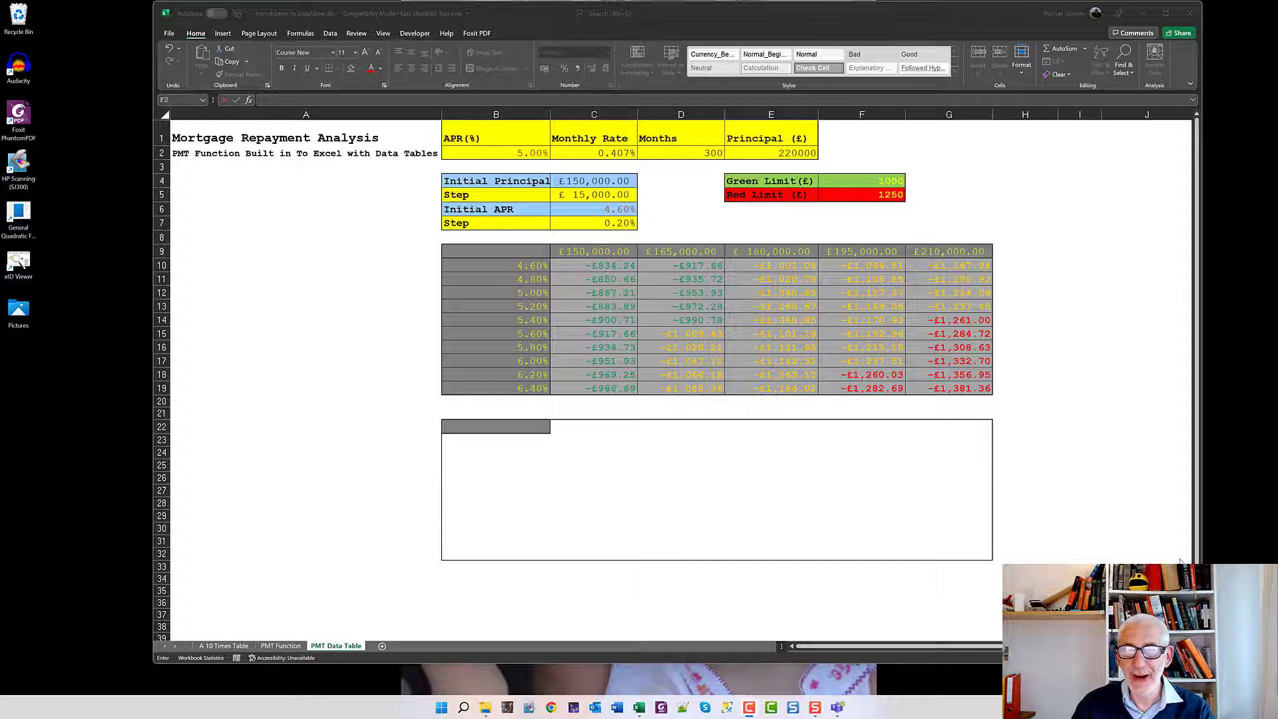
Examine the APR, monthly rate, months and principal inputs in B2:E2
left_click(854, 154)
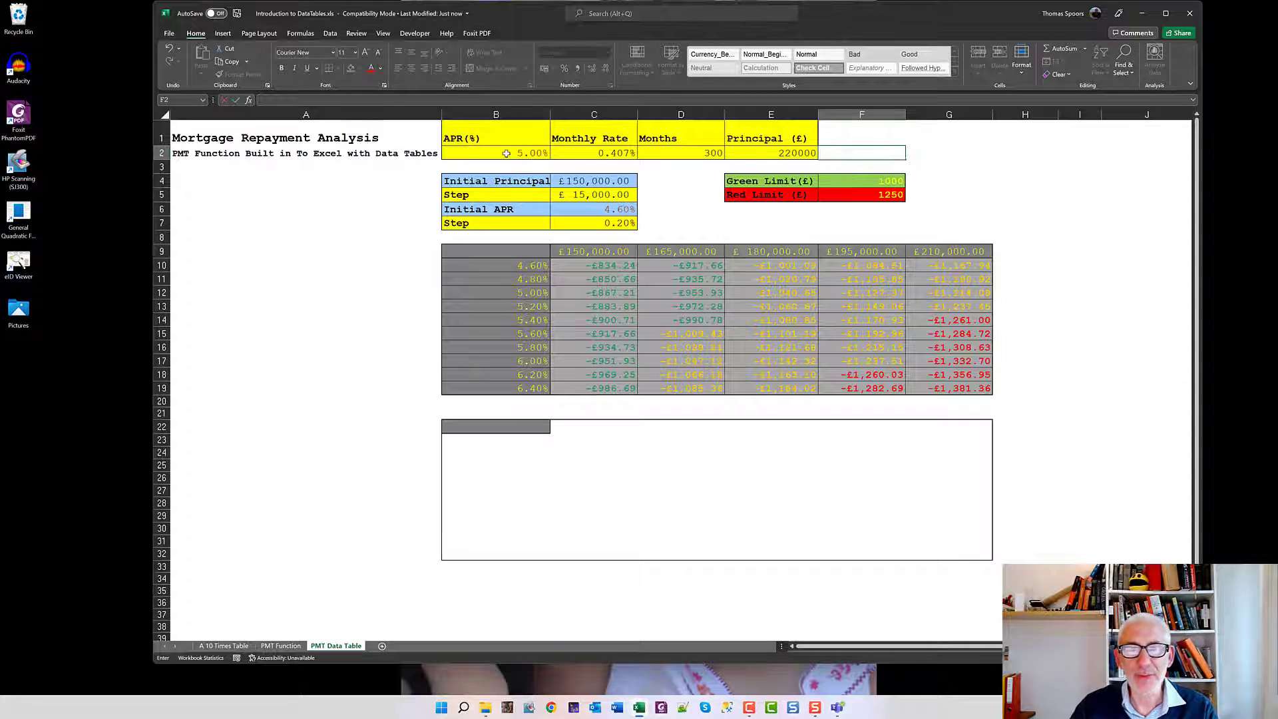
left_click_drag(506, 153, 747, 155)
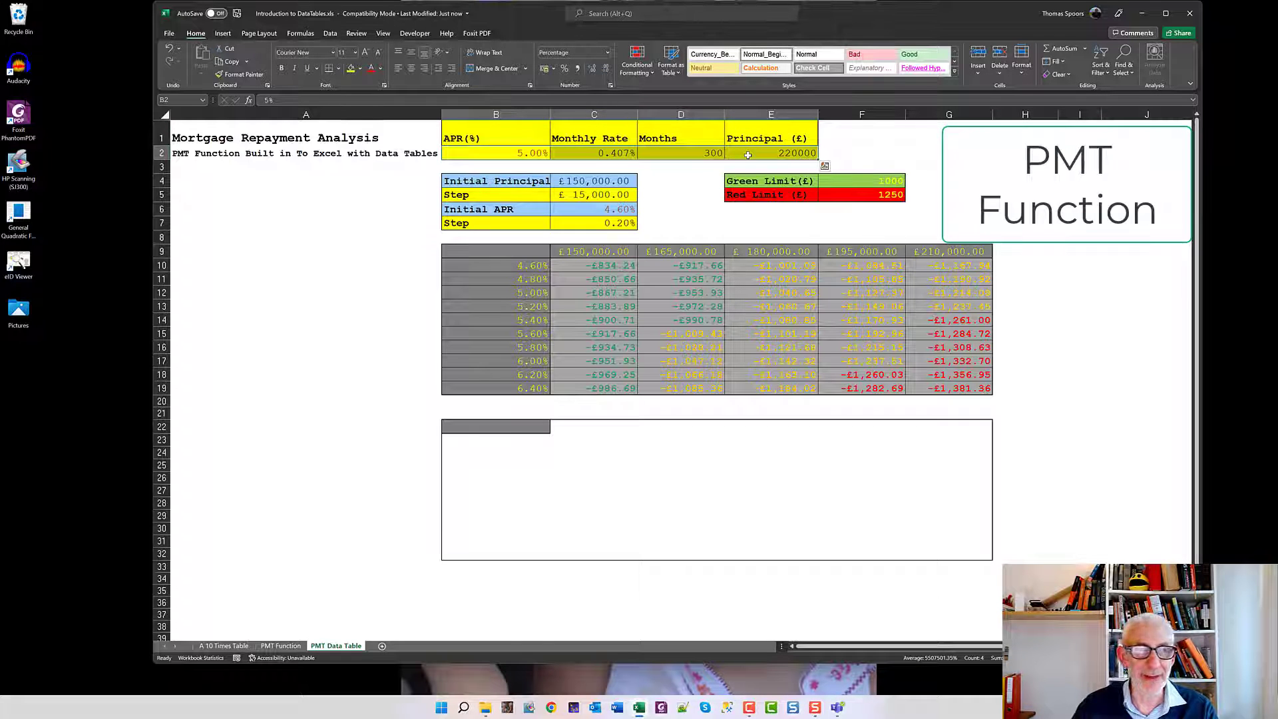
left_click(469, 156)
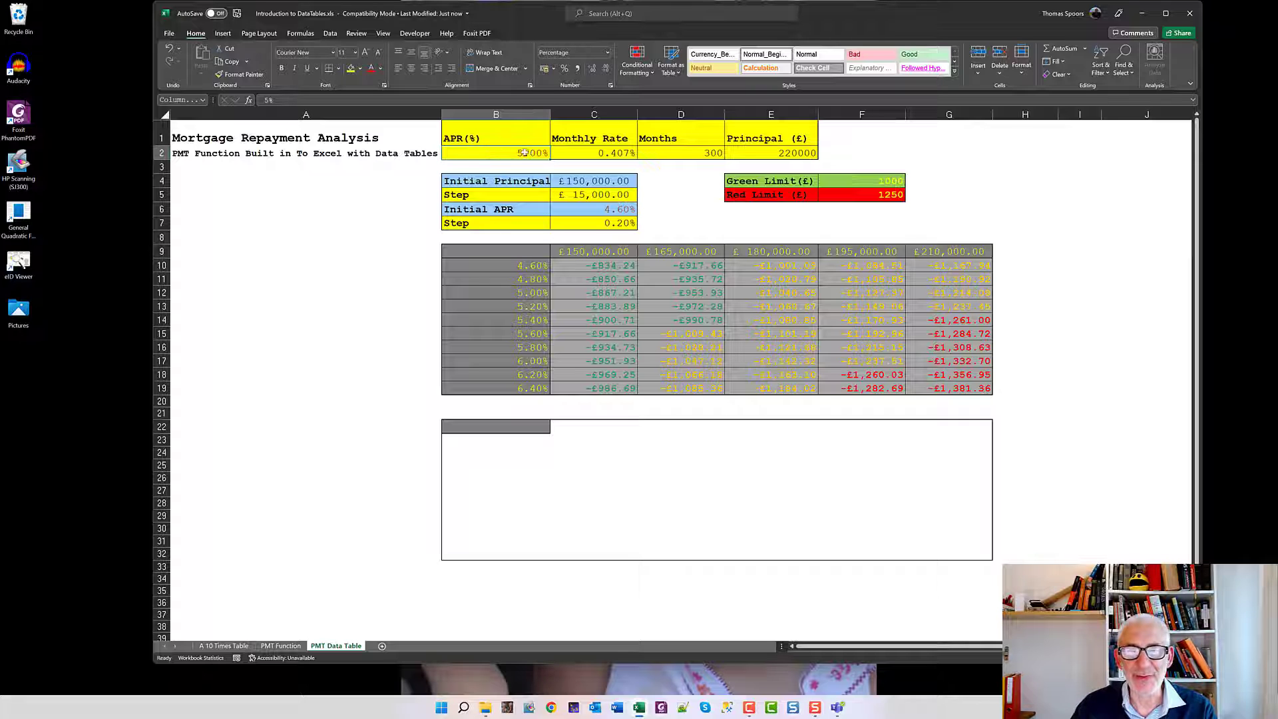
left_click(677, 153)
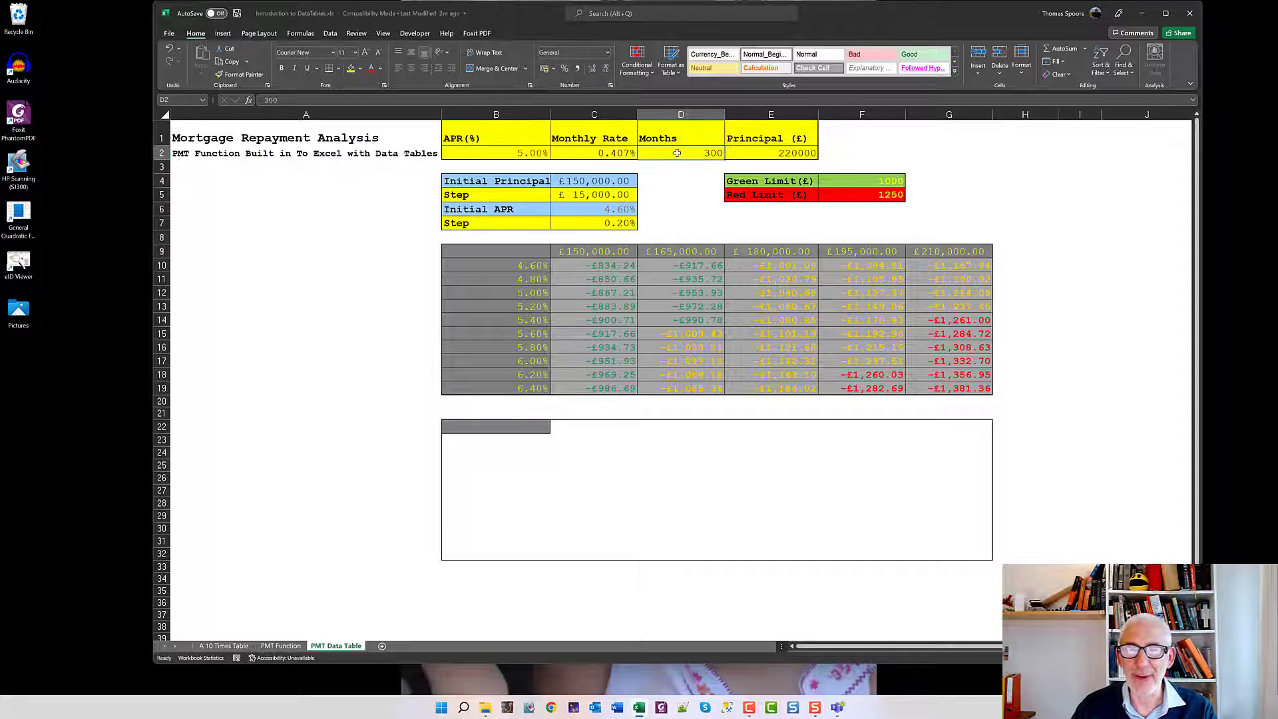
left_click(757, 152)
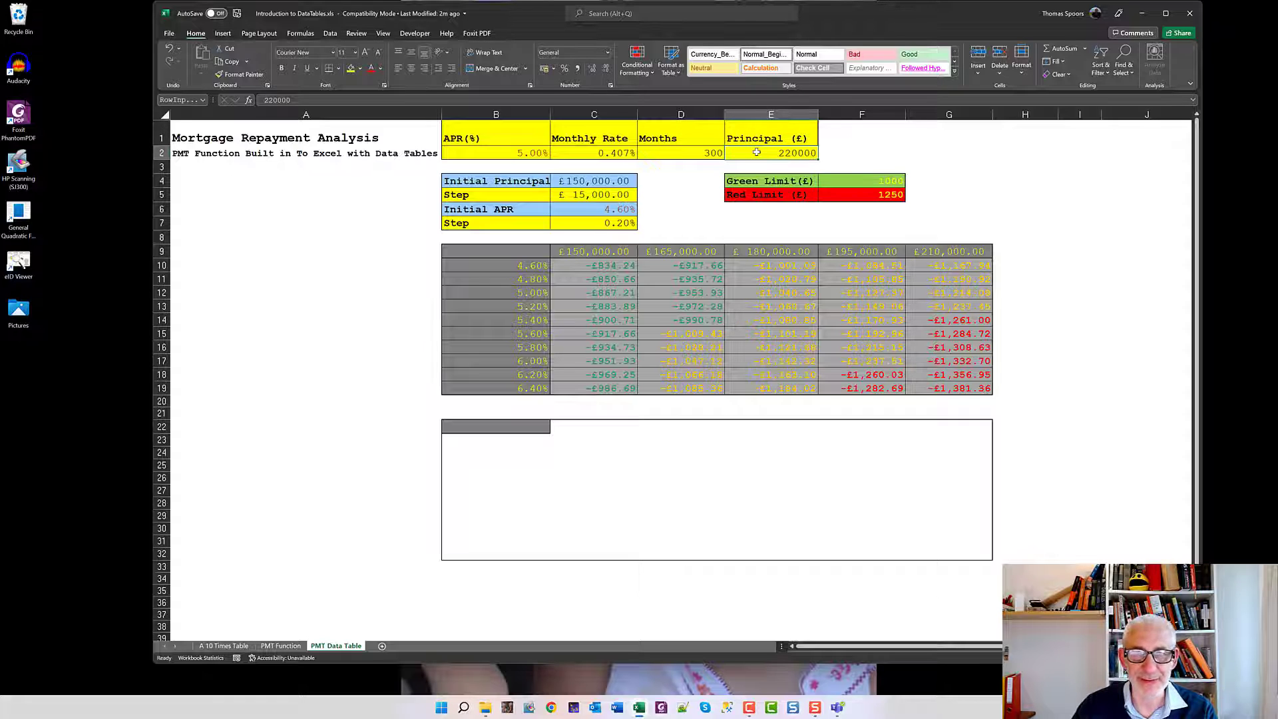
Enter a PMT formula in F2 using C2 as the rate, D2 as the number of periods and RowInputCell as the present value
left_click(857, 158)
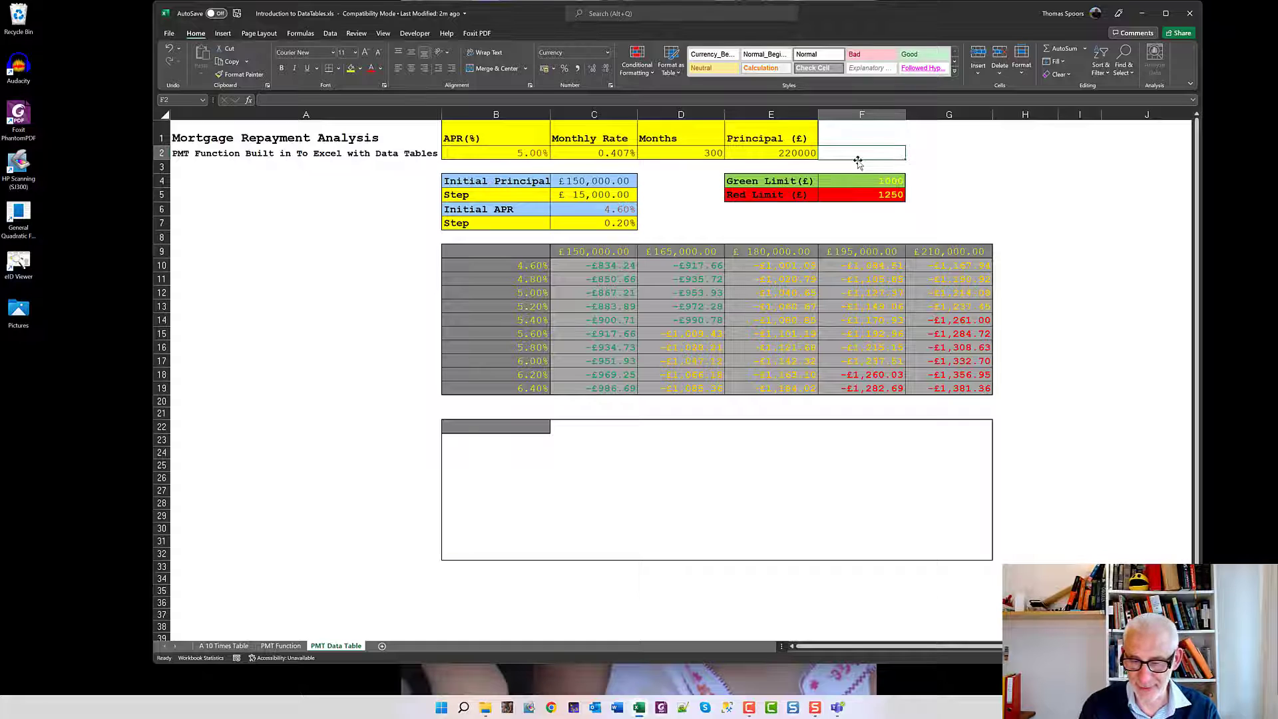
type("=")
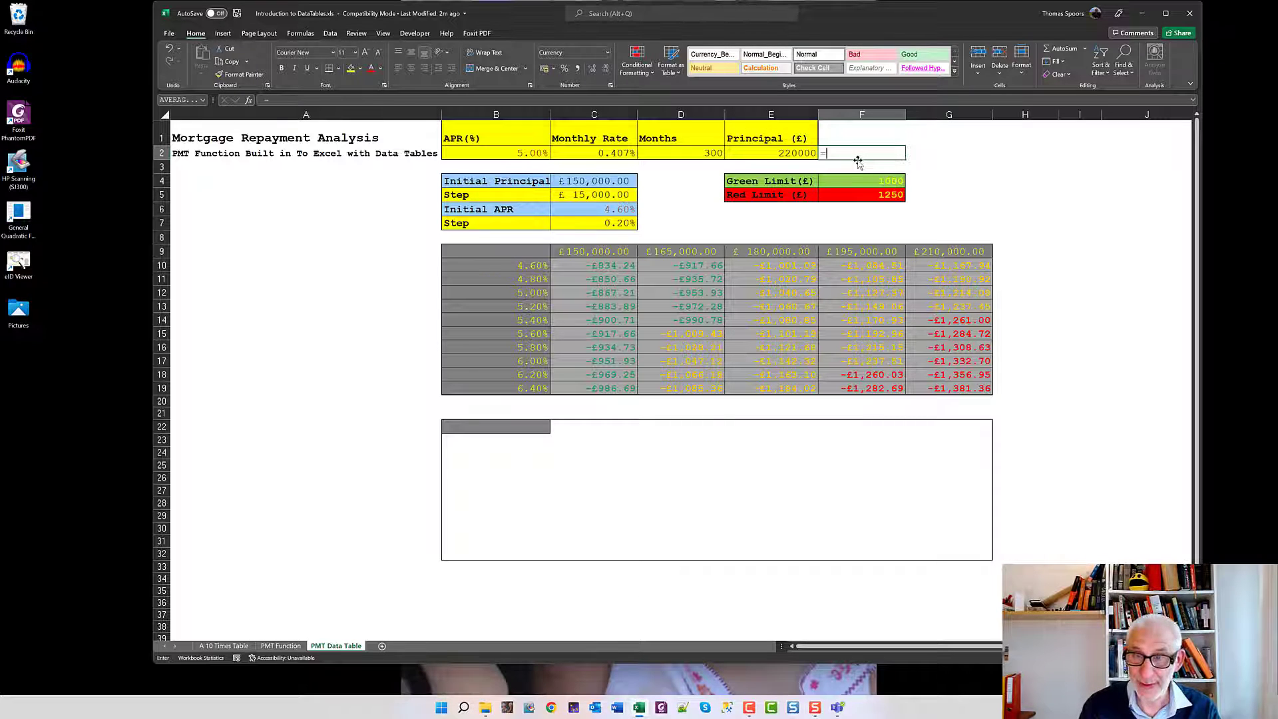
type("PMT")
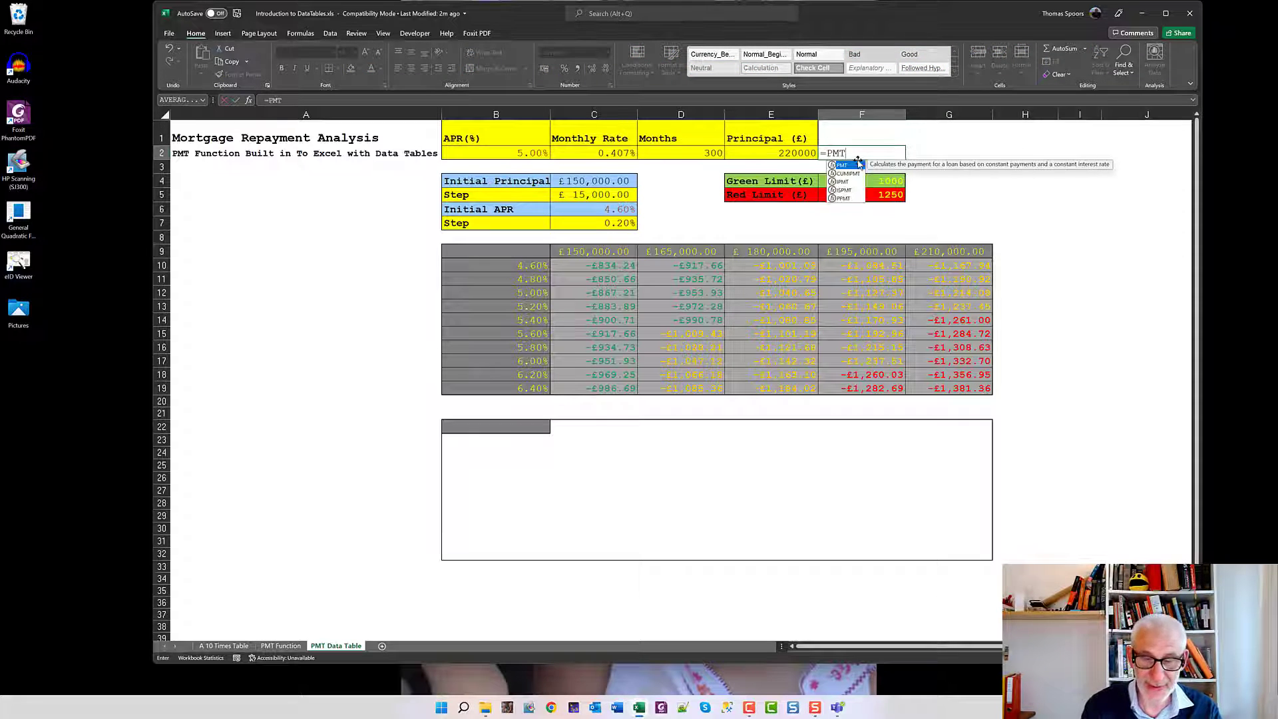
type("(")
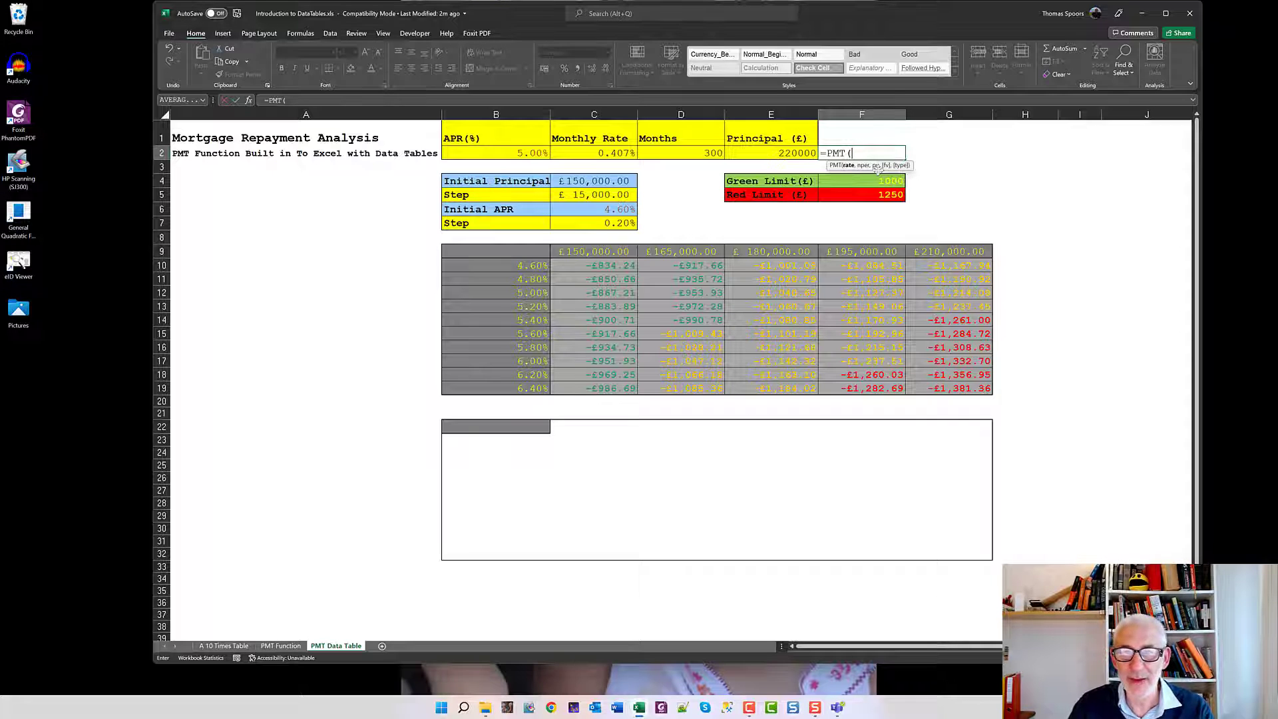
left_click(579, 152)
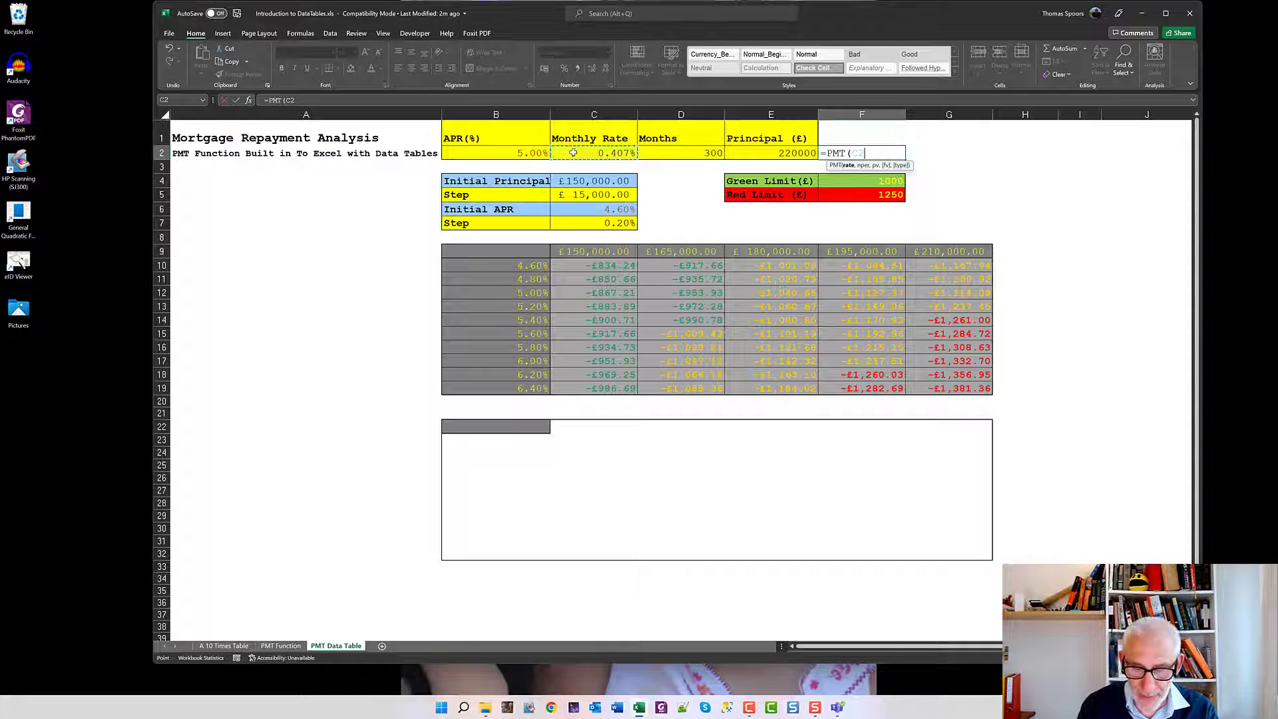
type(",")
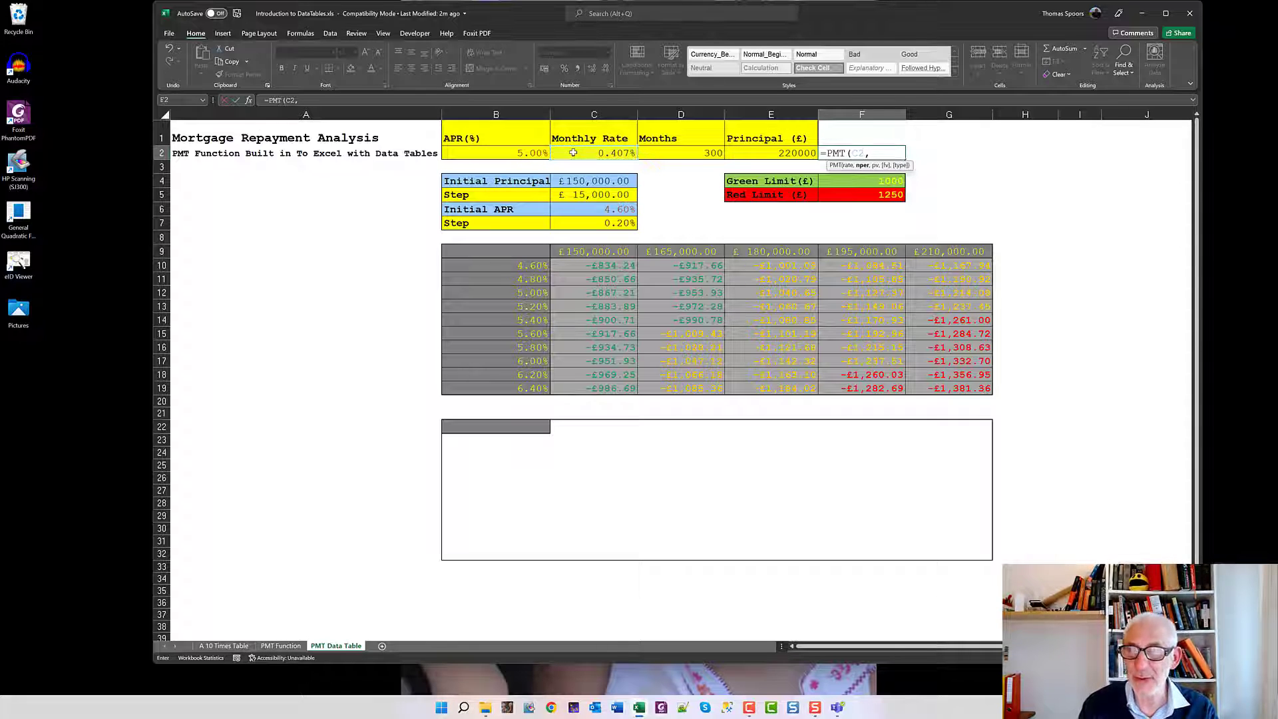
left_click(655, 154)
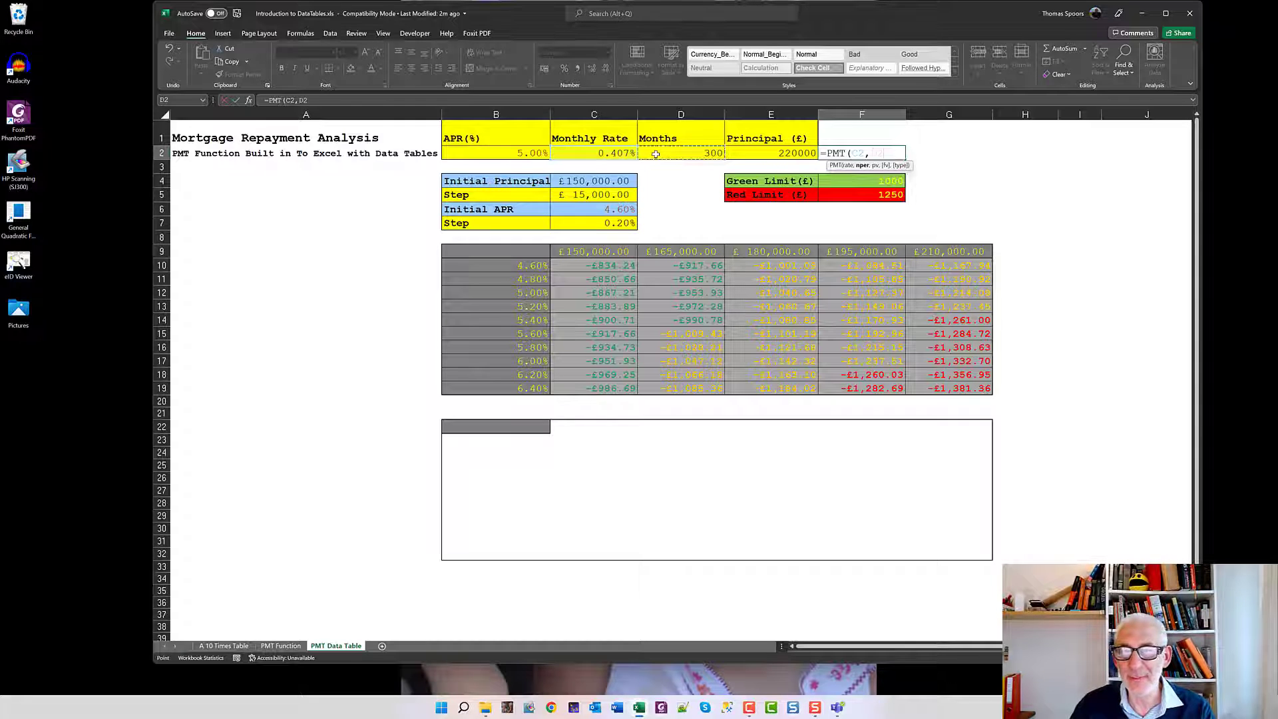
type(",")
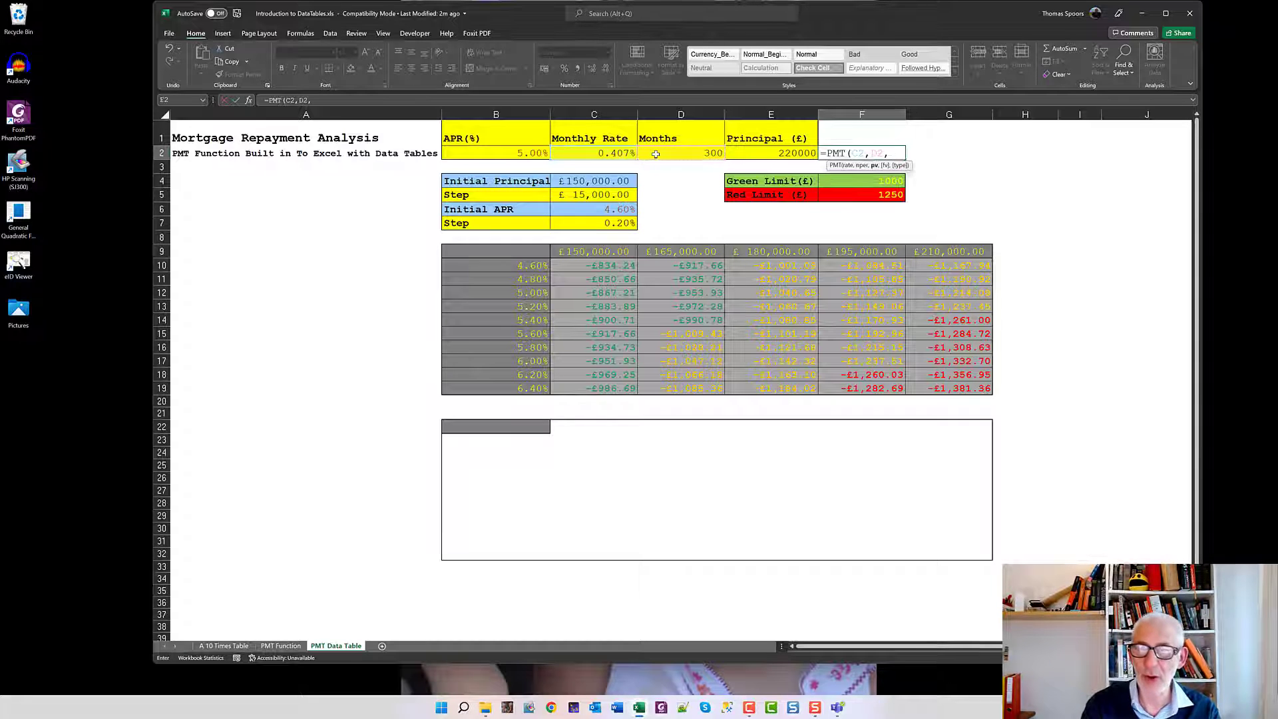
left_click(752, 155)
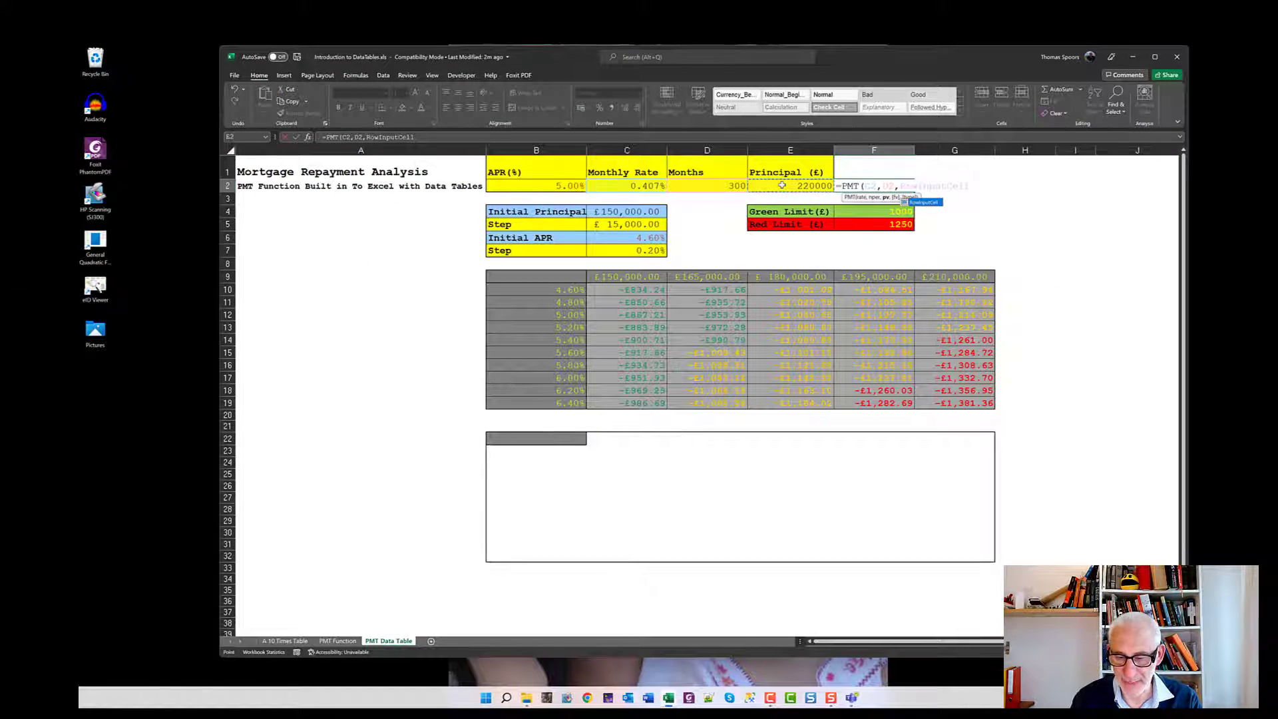
type(")")
key("Return")
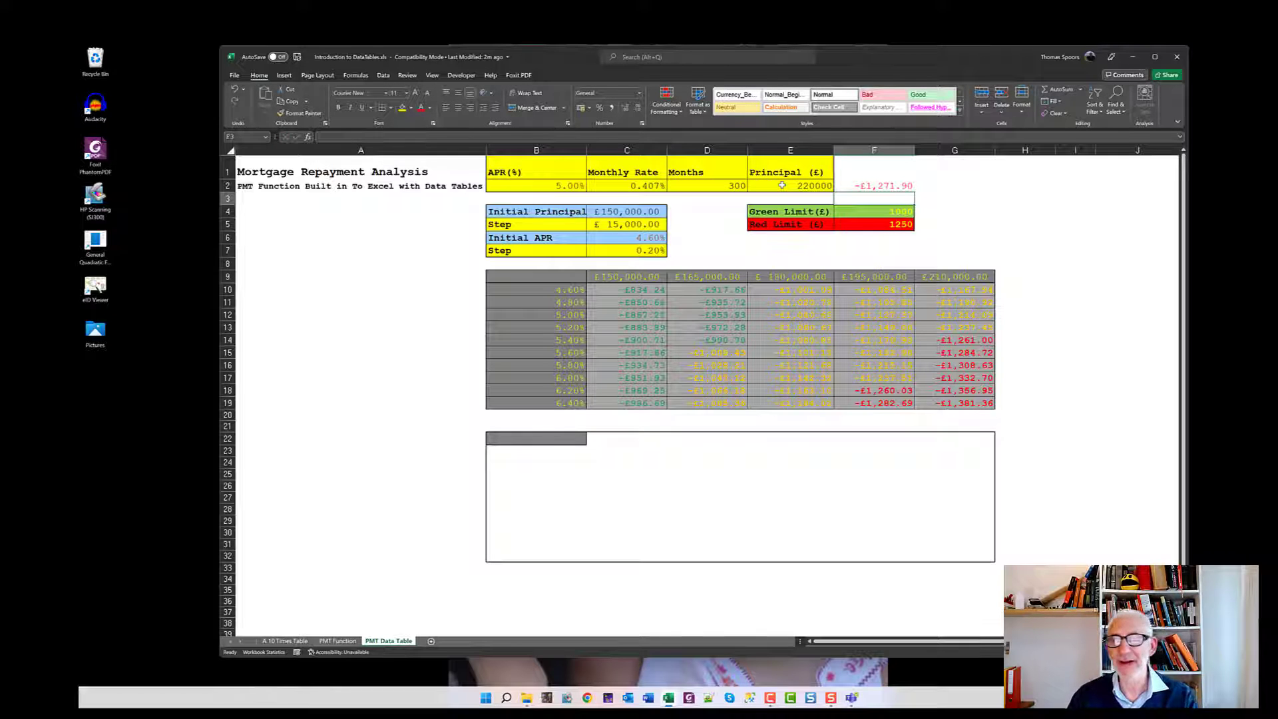
Clear the trial PMT formula from F2
left_click(856, 185)
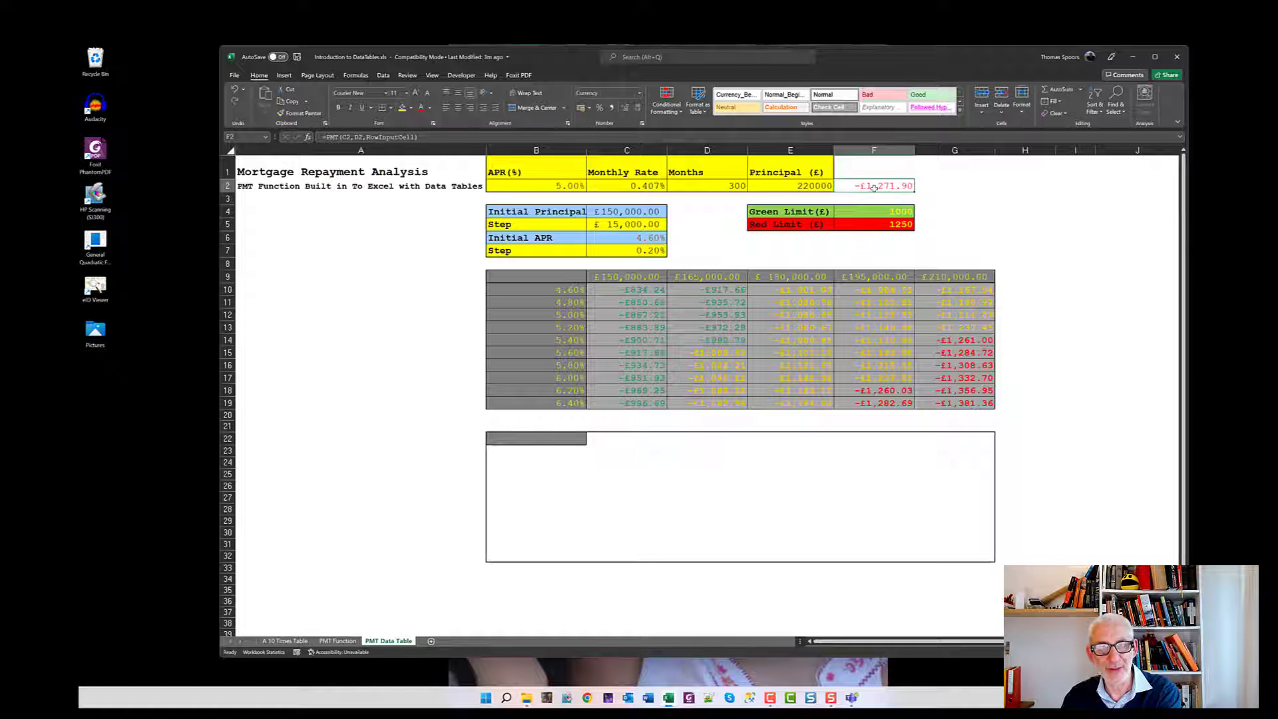
key("Delete")
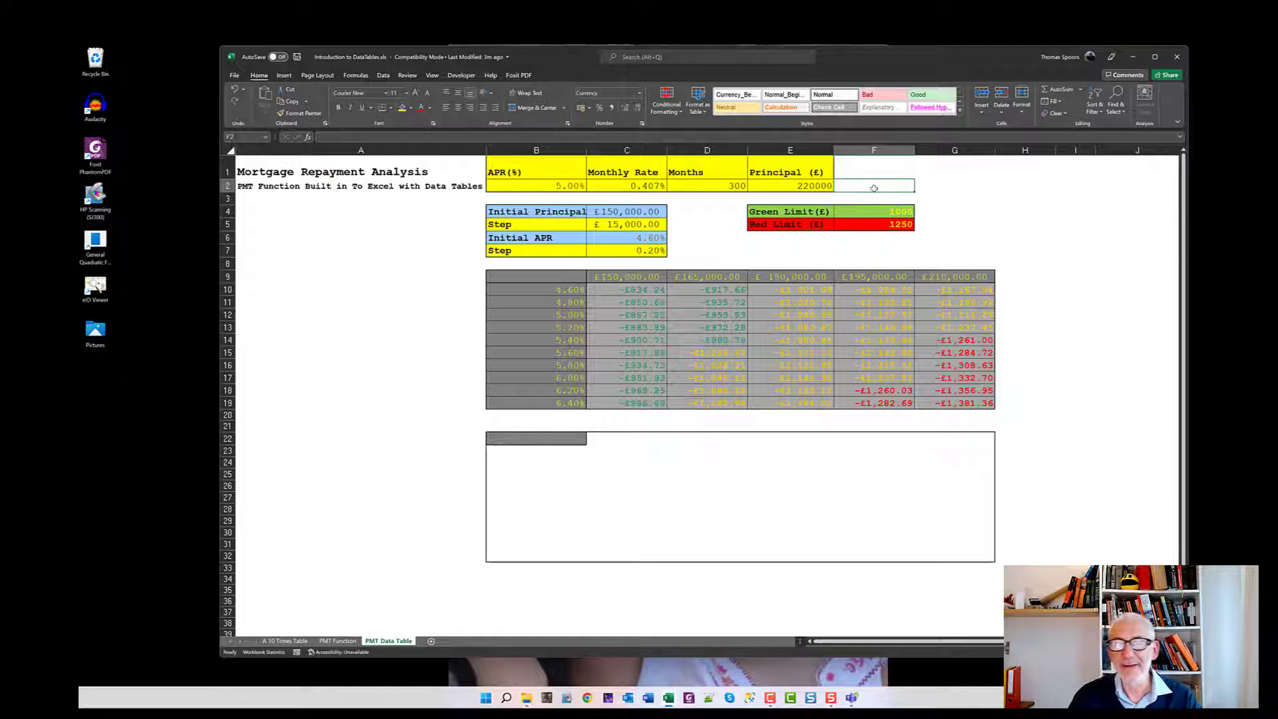
Select the data table range B9:G19 and inspect the absolute references in the PMT formula of its corner cell B9
left_click(534, 276)
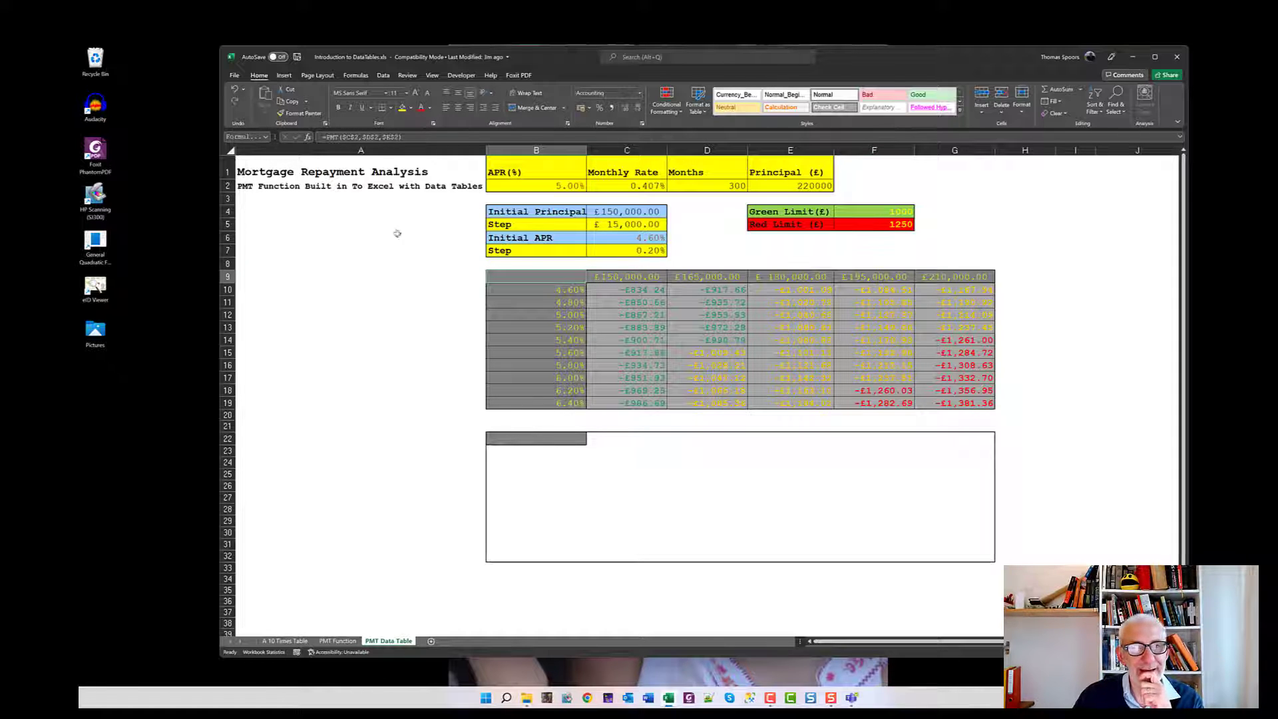
left_click_drag(510, 276, 961, 408)
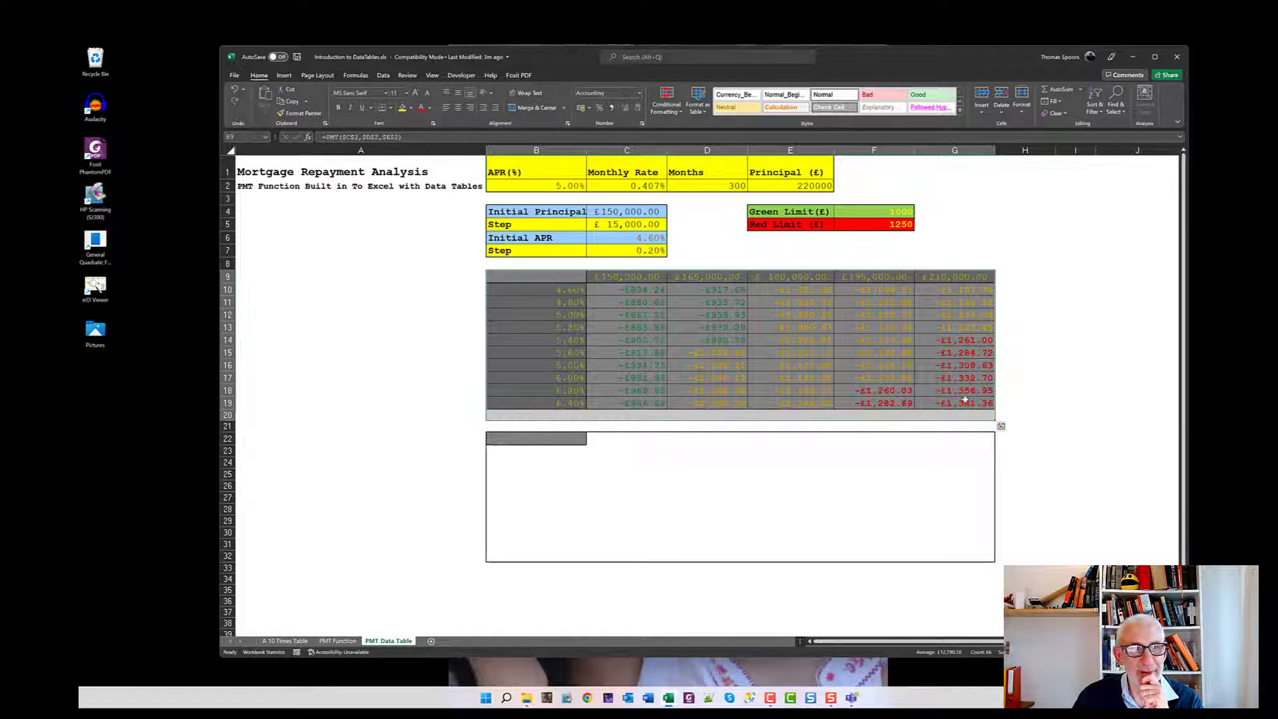
left_click_drag(510, 276, 937, 398)
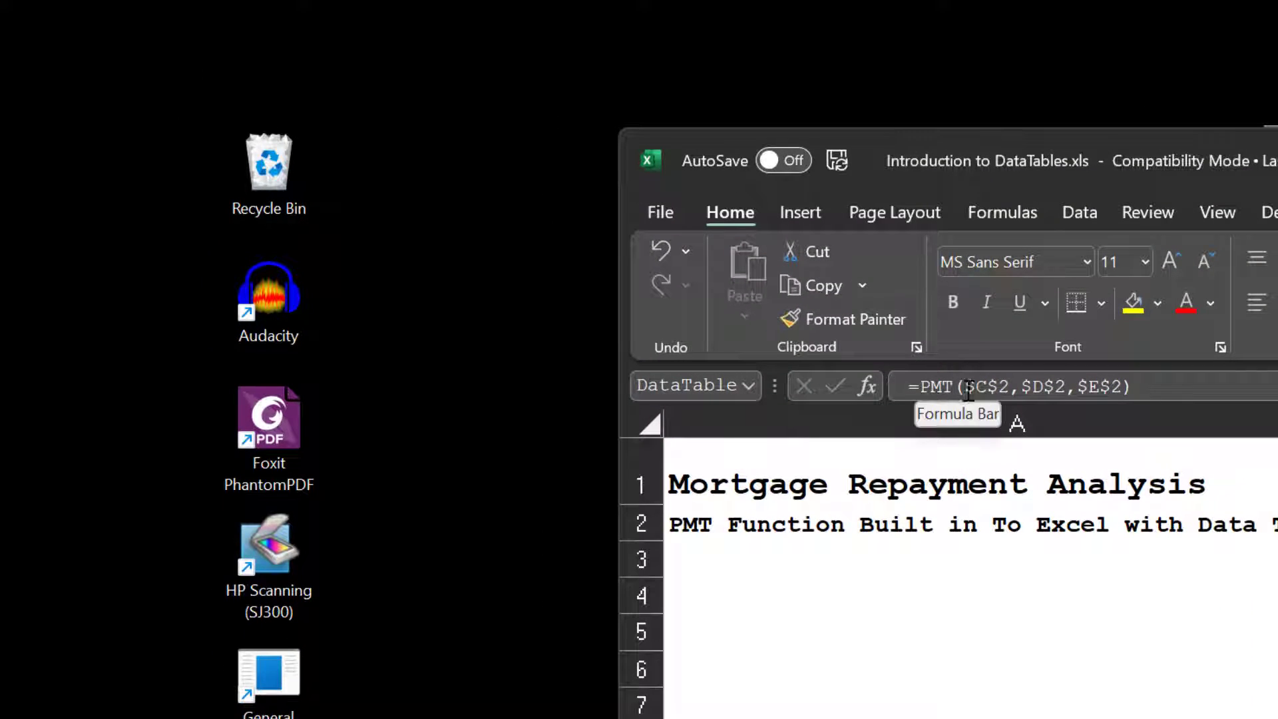
left_click(988, 386)
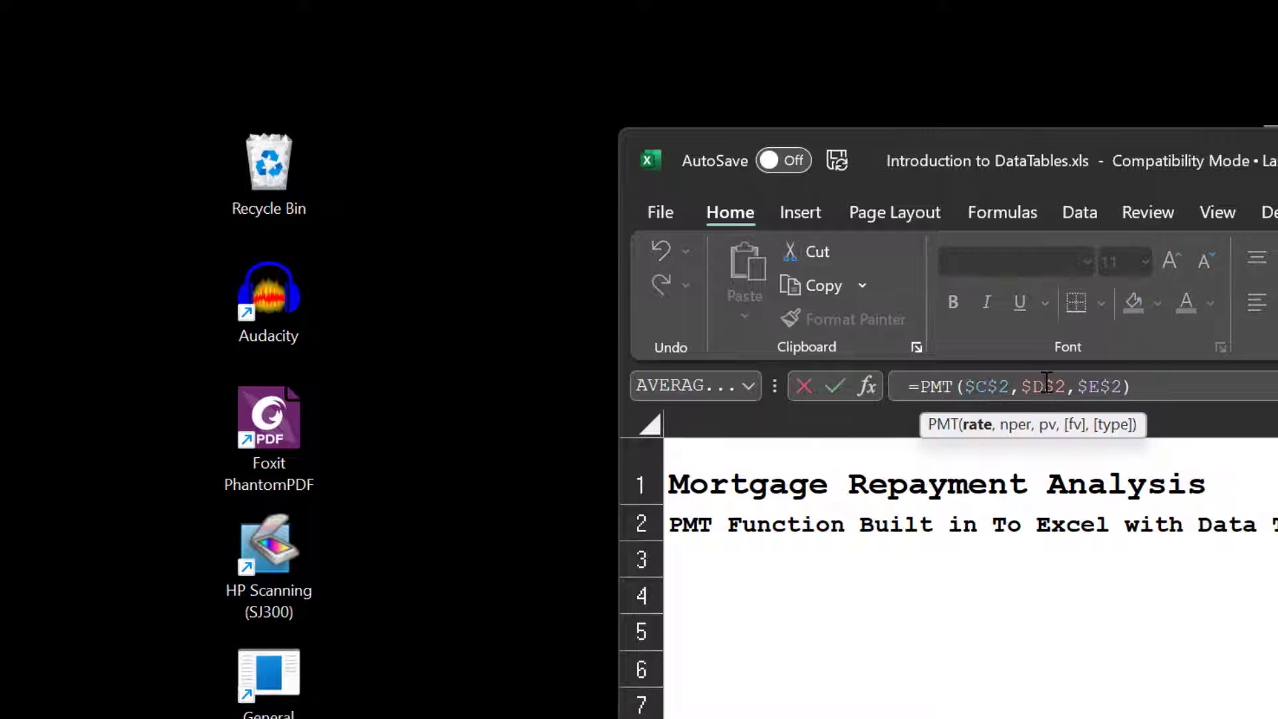
left_click(1043, 386)
left_click(1101, 385)
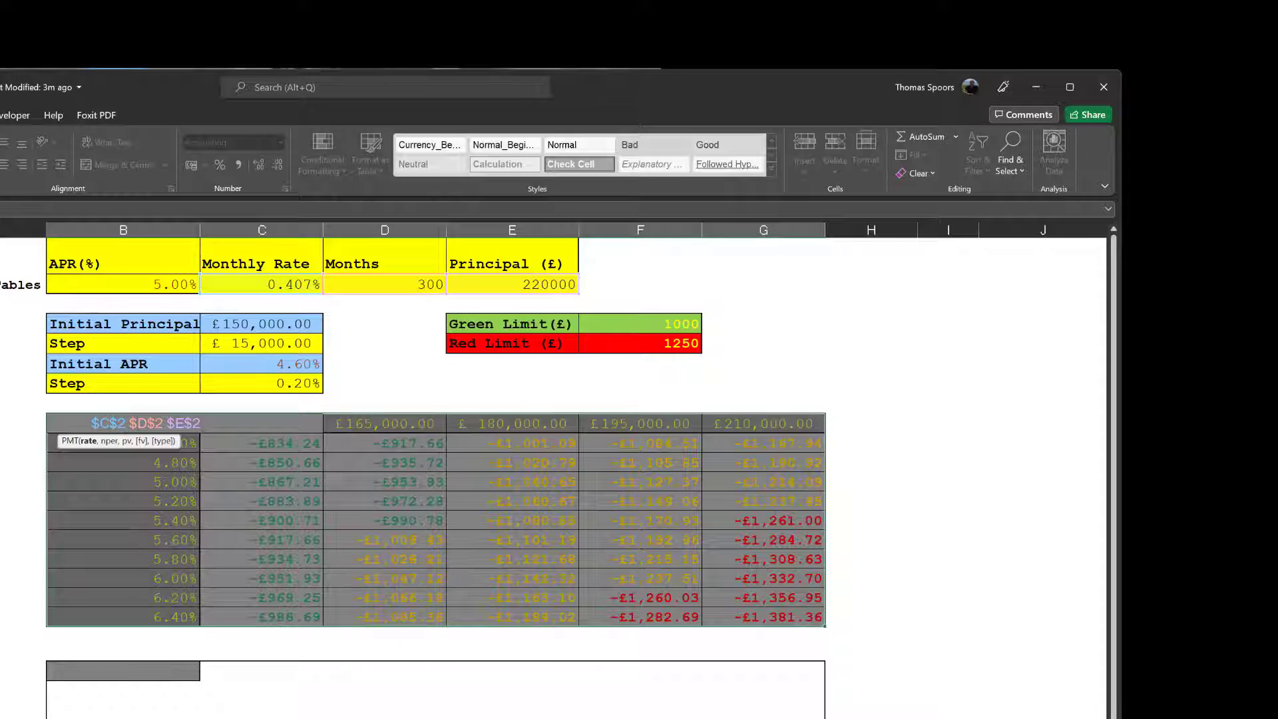
key("Return")
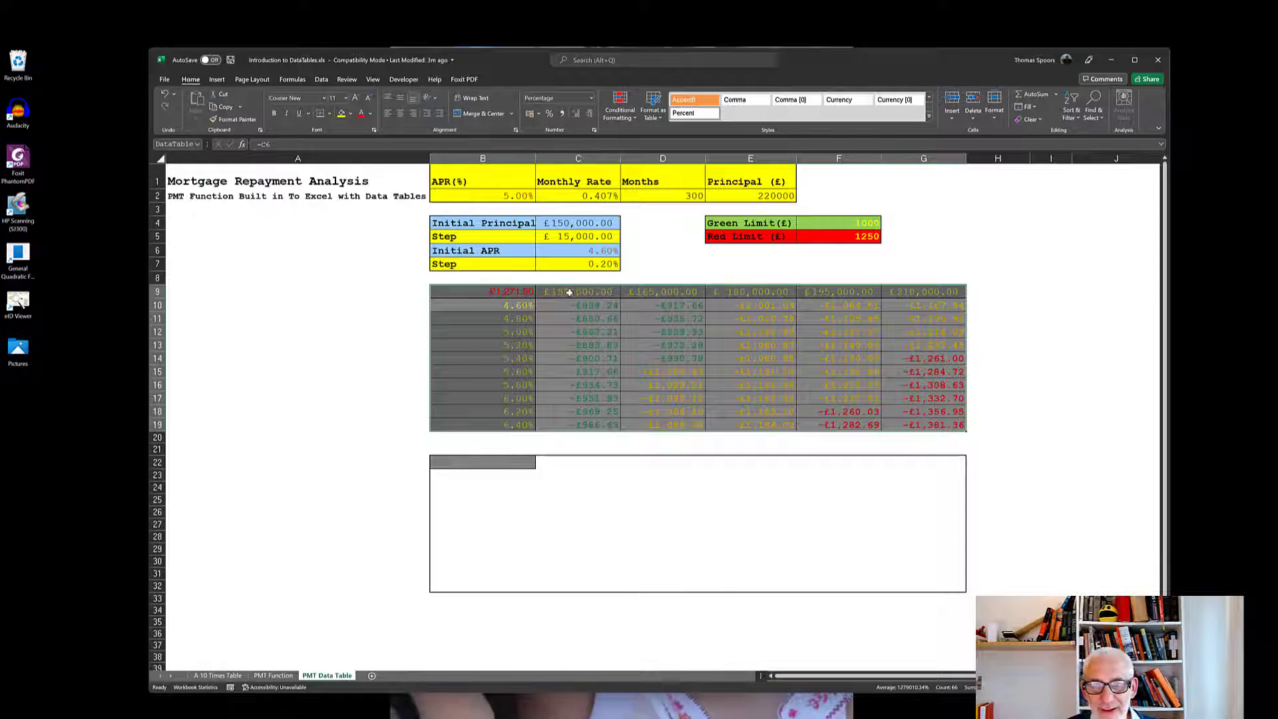
Inspect the data table's principal headings C9:G9, APR headings B10:B19, output range C10:G19 and the months input D2
left_click_drag(562, 291, 908, 290)
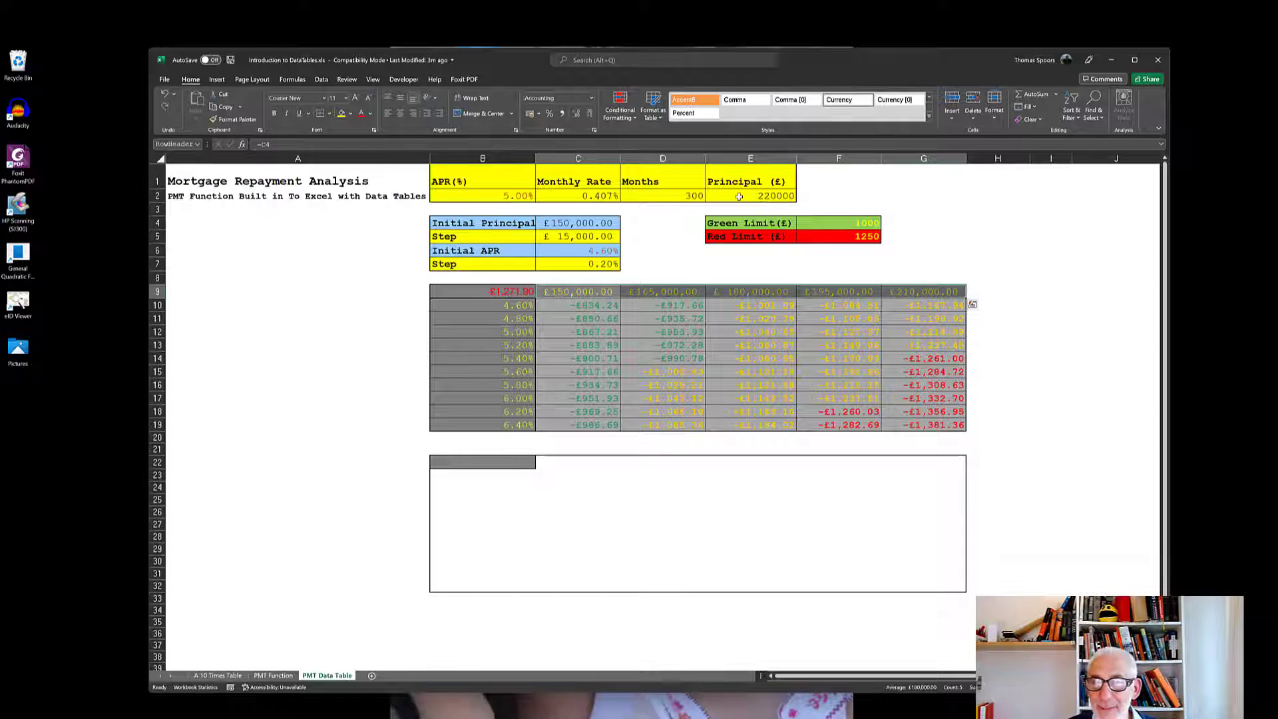
left_click(496, 307)
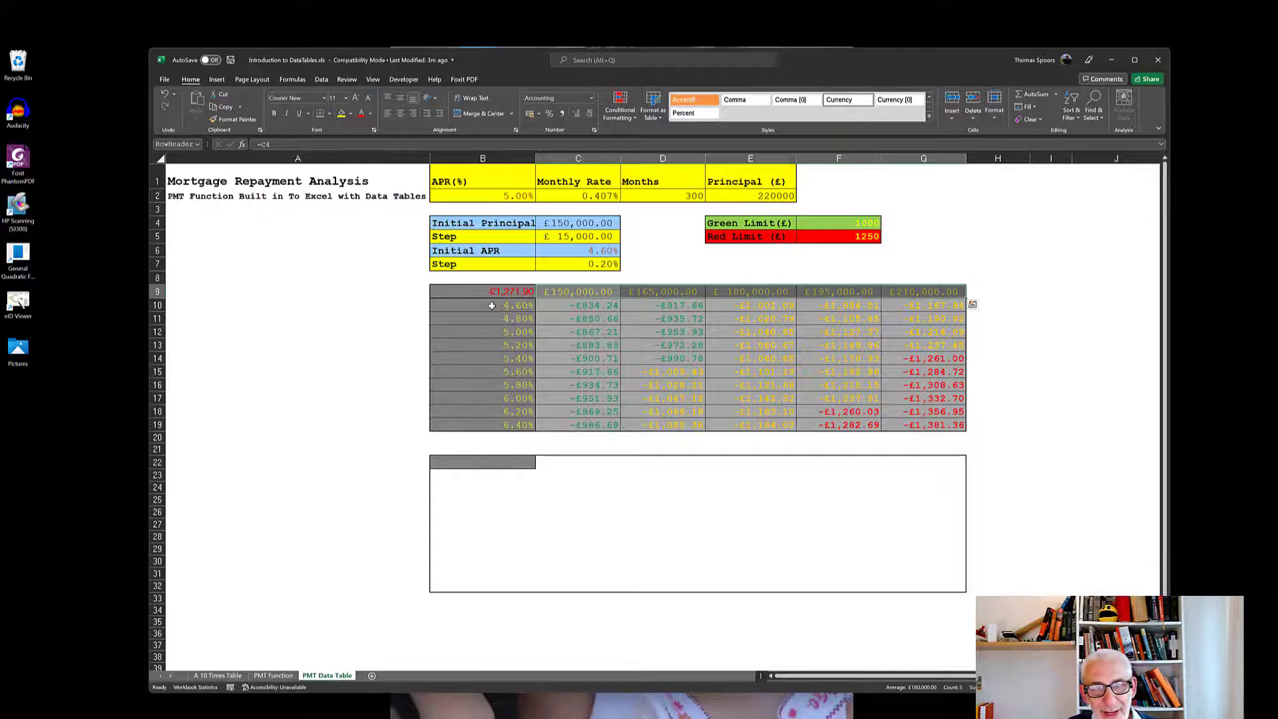
left_click_drag(492, 306, 496, 420)
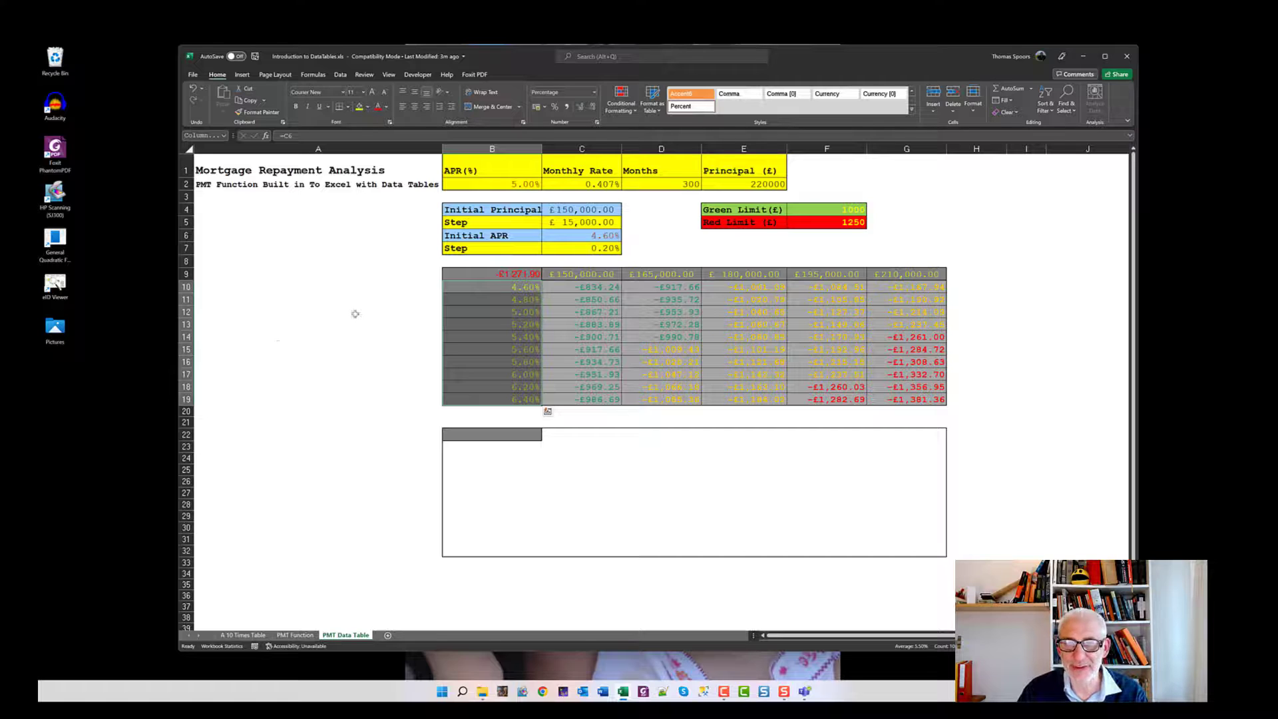
left_click(579, 292)
left_click_drag(579, 293, 921, 400)
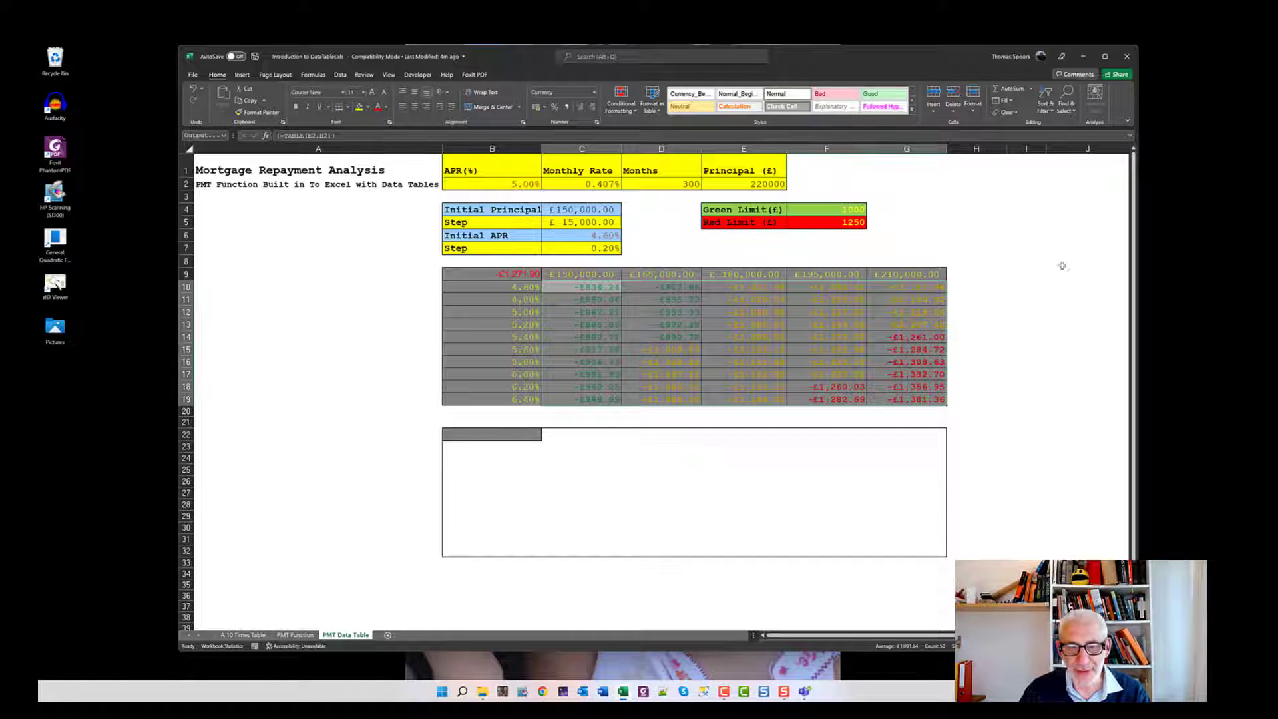
left_click(654, 185)
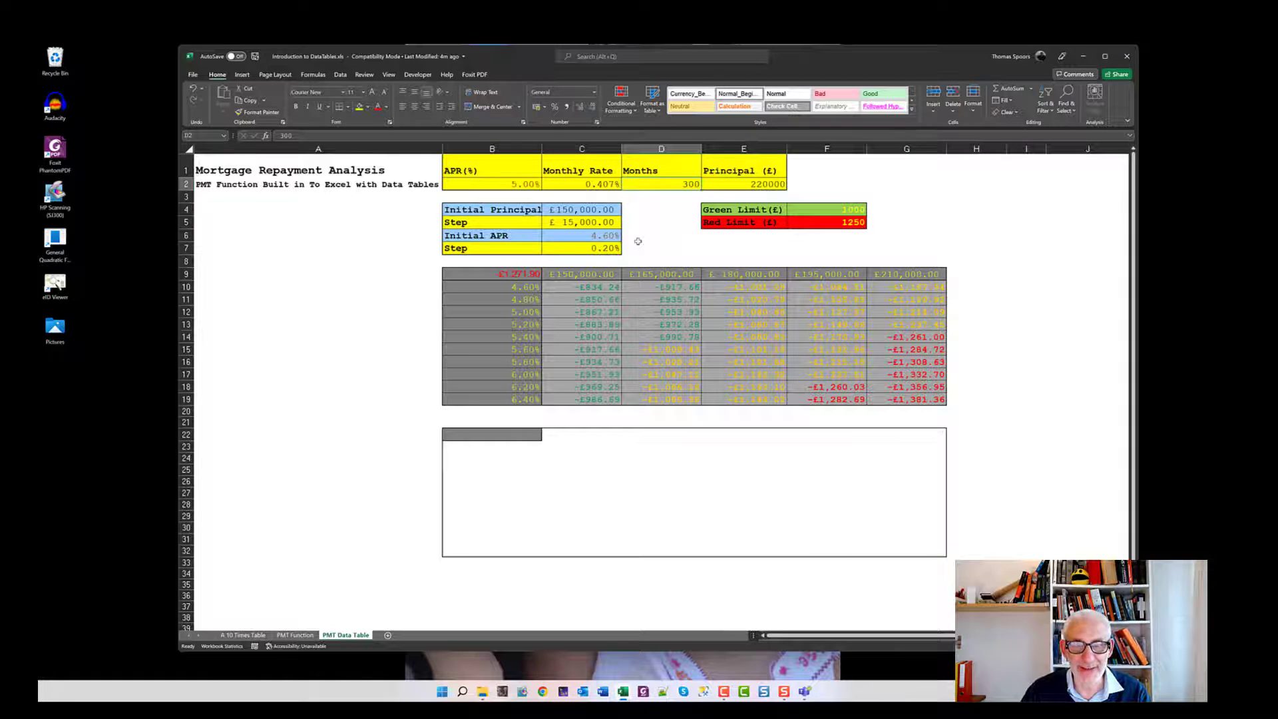
Set the number format of the data table's corner cell B9 to the Accounting category
left_click(469, 274)
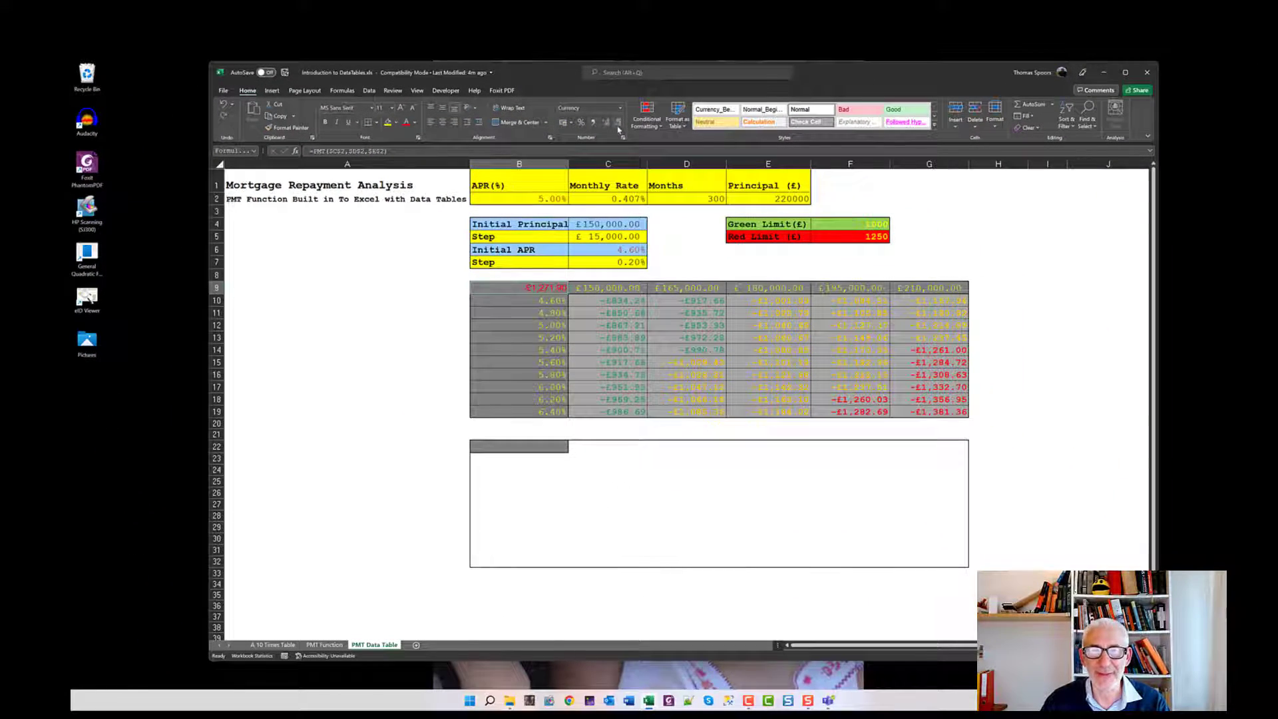
left_click(624, 138)
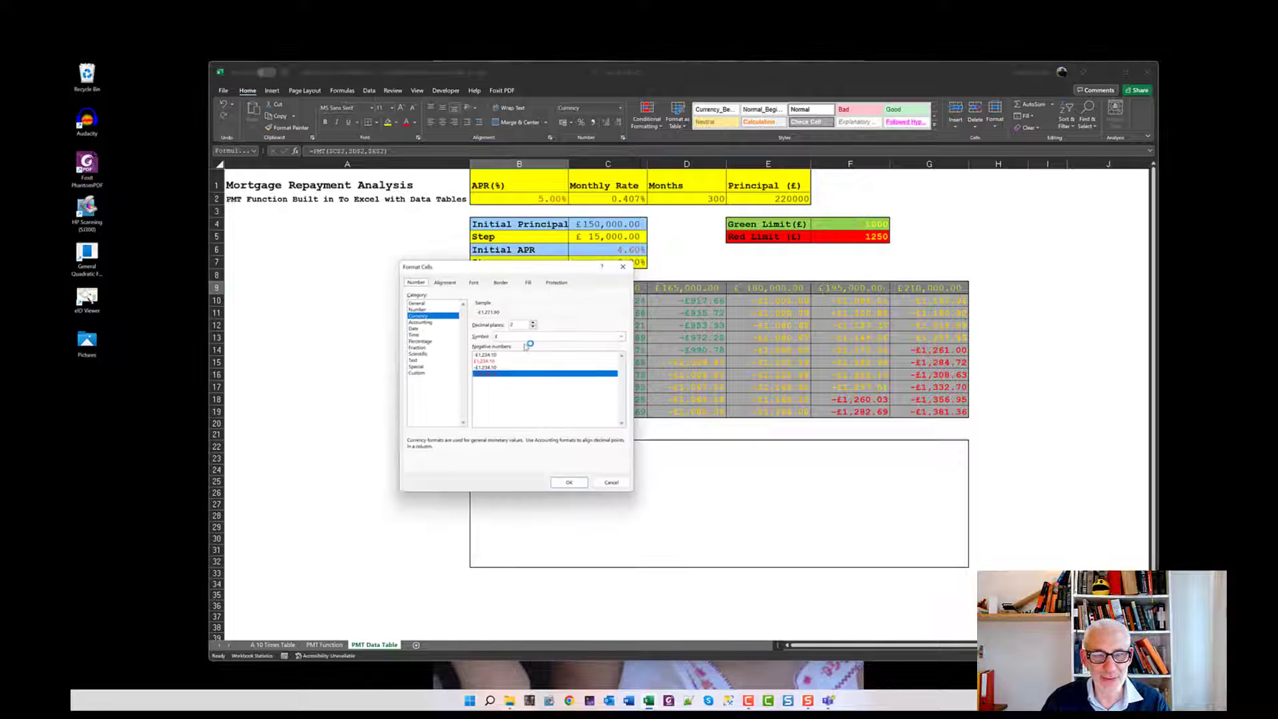
left_click(426, 323)
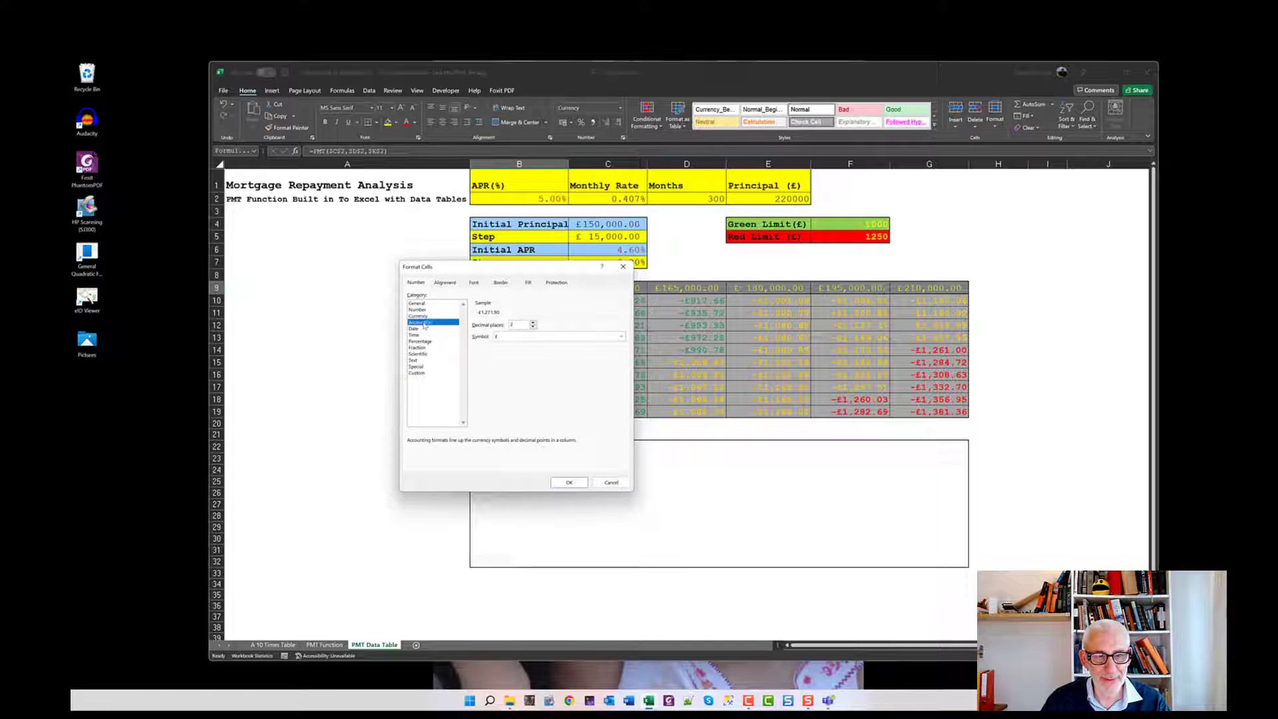
left_click(569, 482)
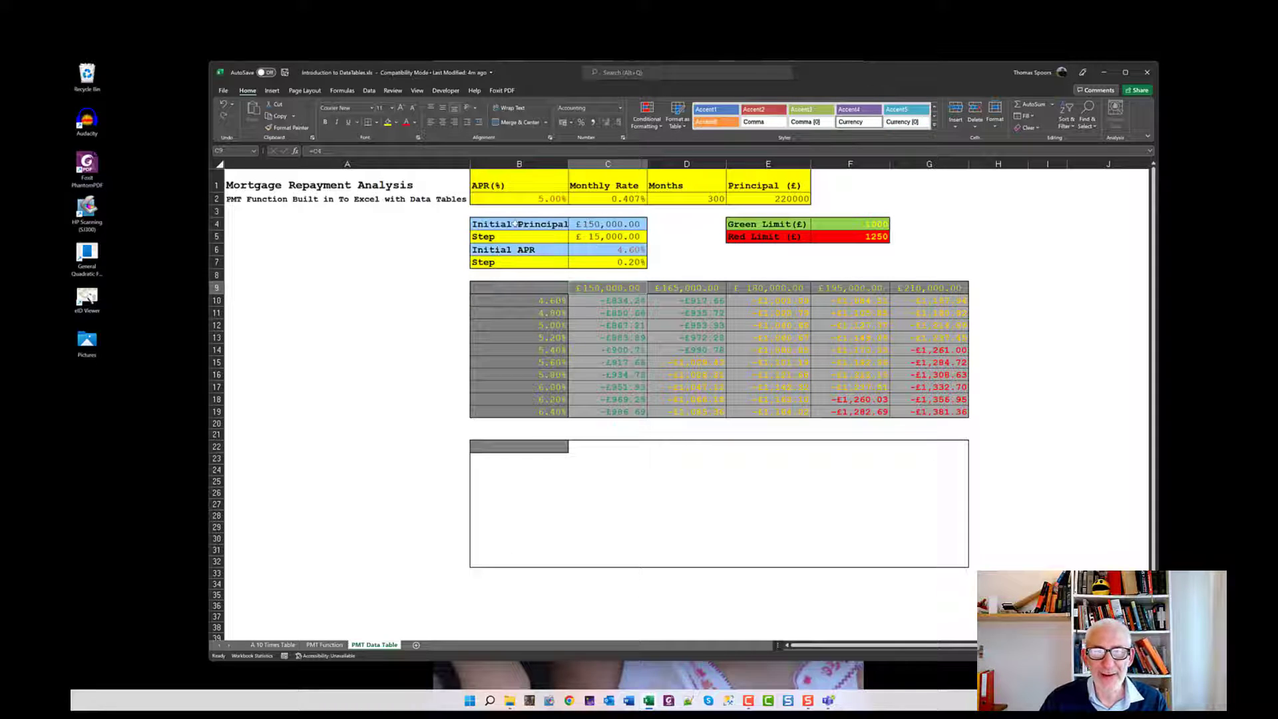
Review the starting values and steps in B4:C7, and set the Initial Principal in C4 to 140000
left_click_drag(514, 224, 592, 230)
key("shift+Down")
key("shift+Down")
key("shift+Down")
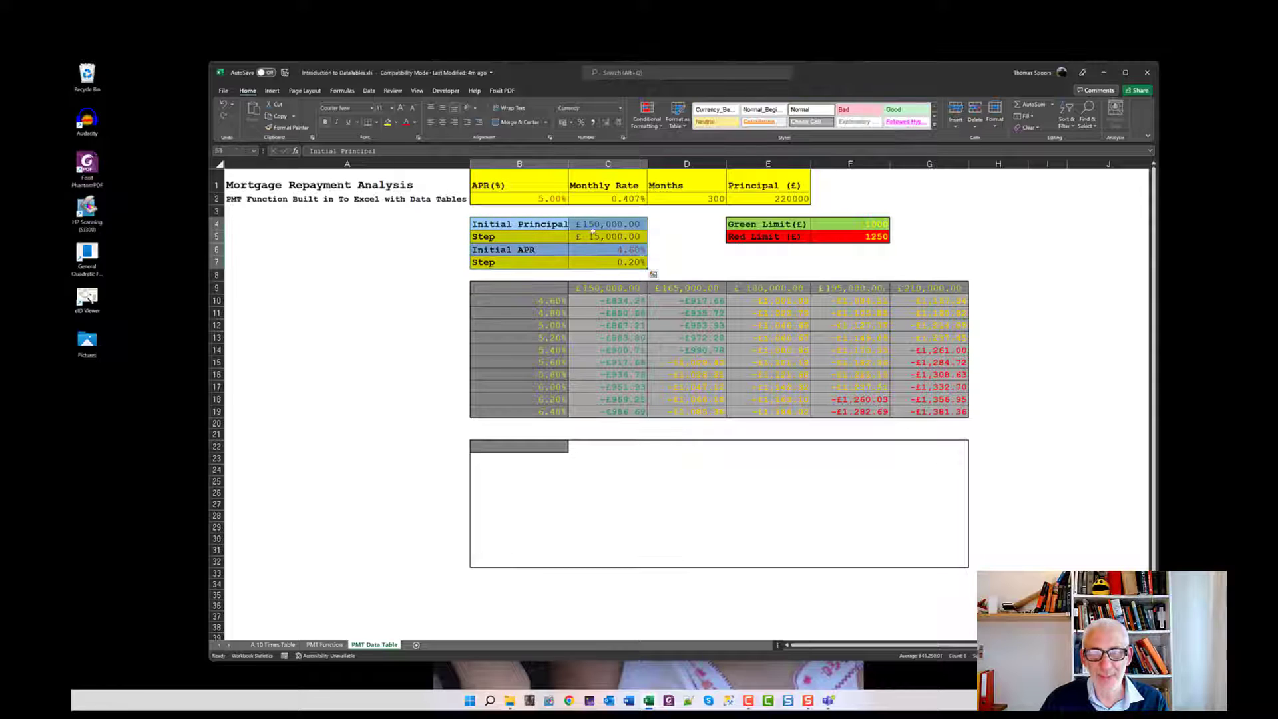
left_click(591, 225)
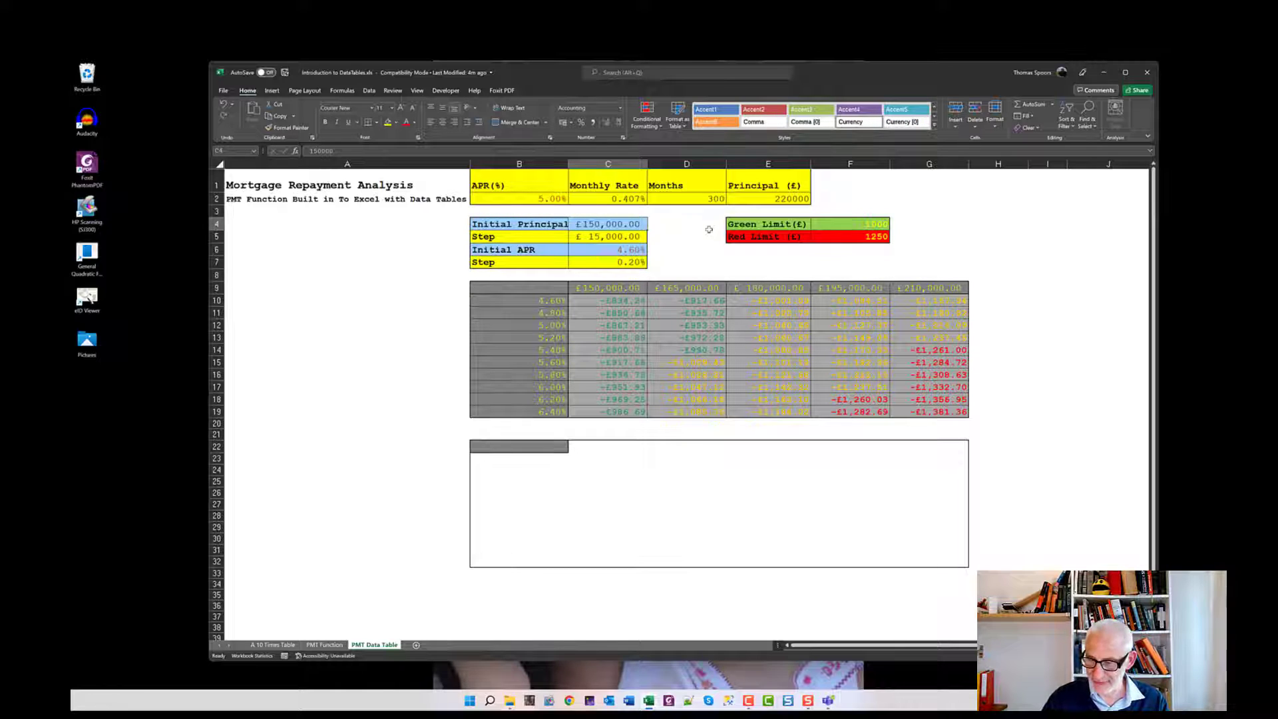
type("140")
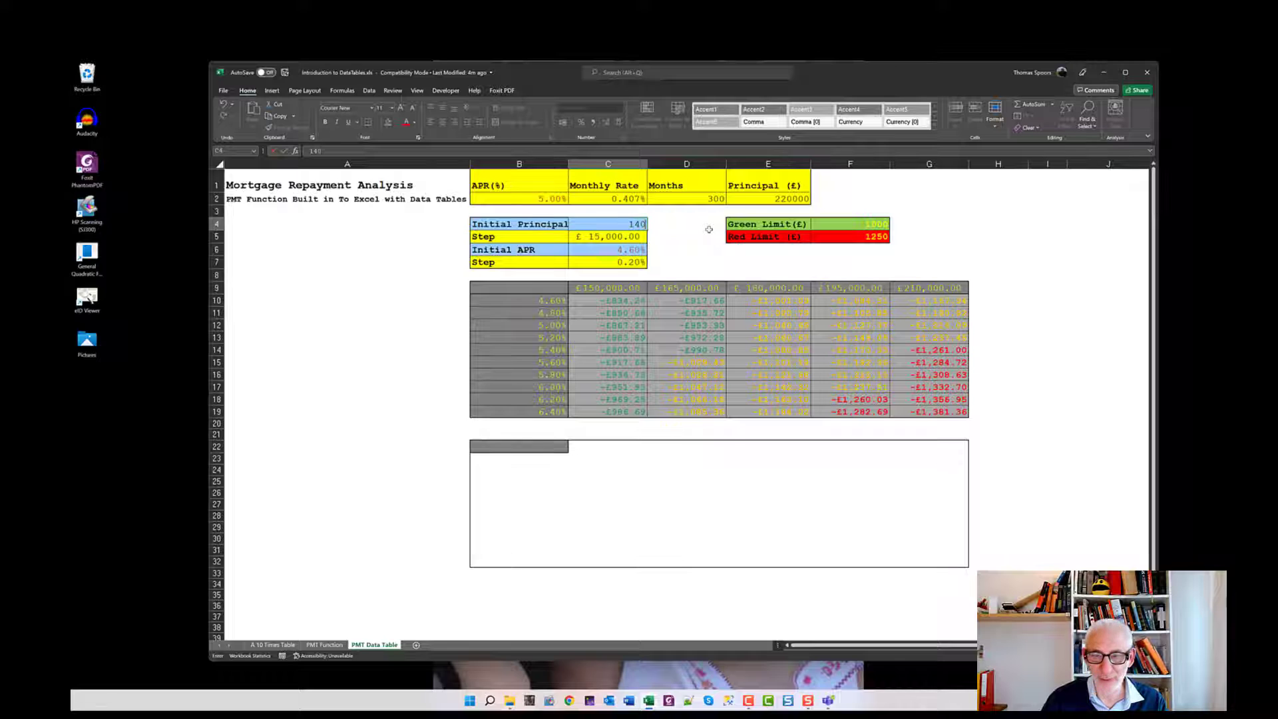
type("000")
key("Return")
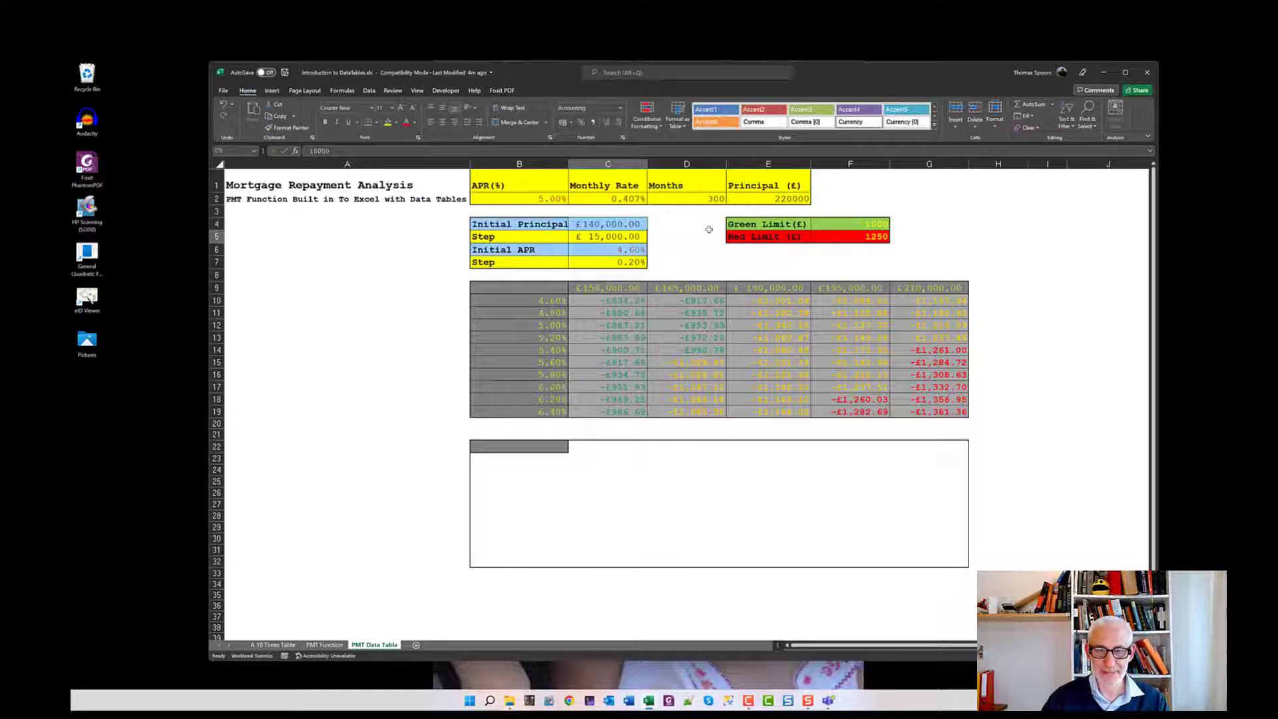
Examine the principal headings C9:G9 and how their formulas use the Initial Principal in C4 and the Step in C5
left_click(620, 287)
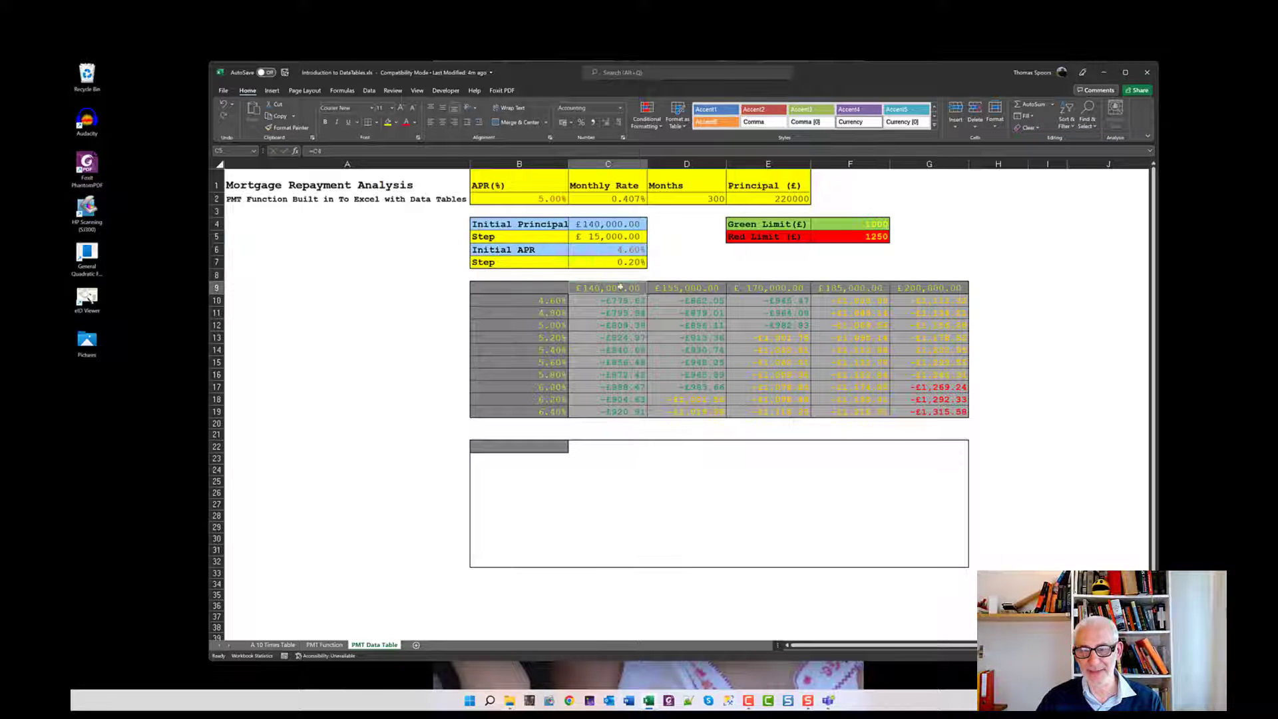
left_click(668, 288)
left_click(768, 287)
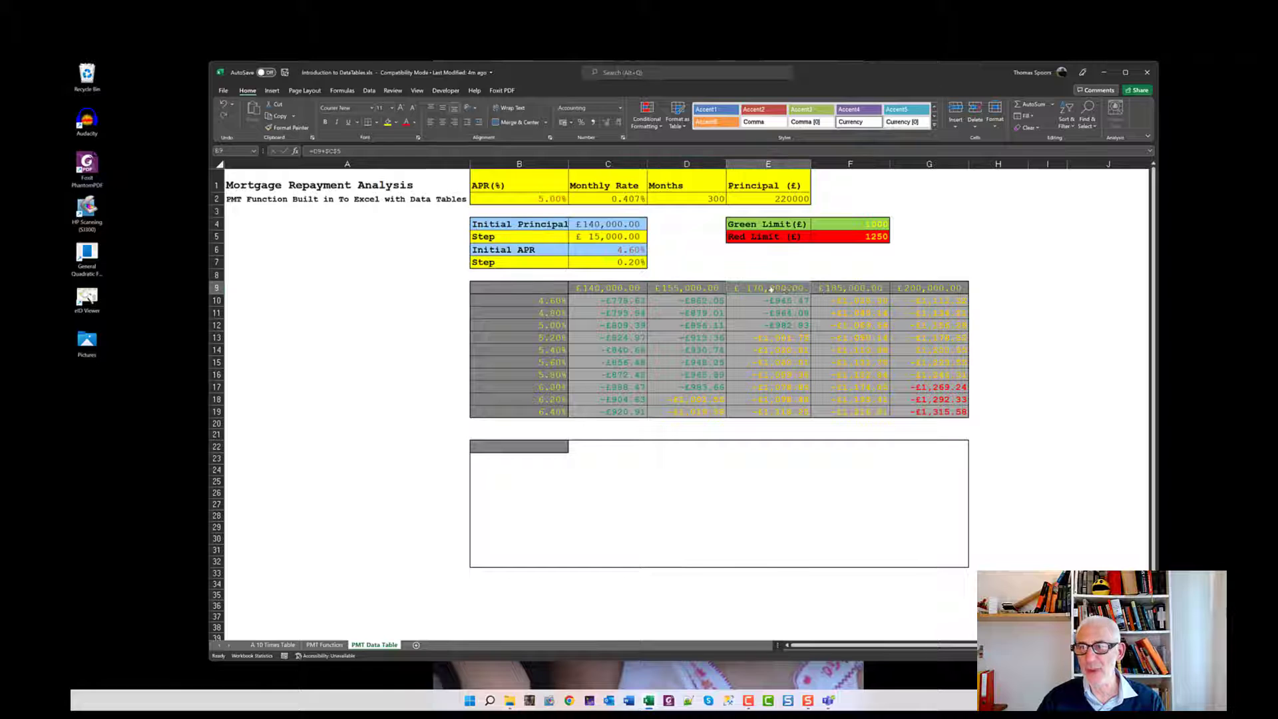
left_click(850, 288)
left_click(911, 288)
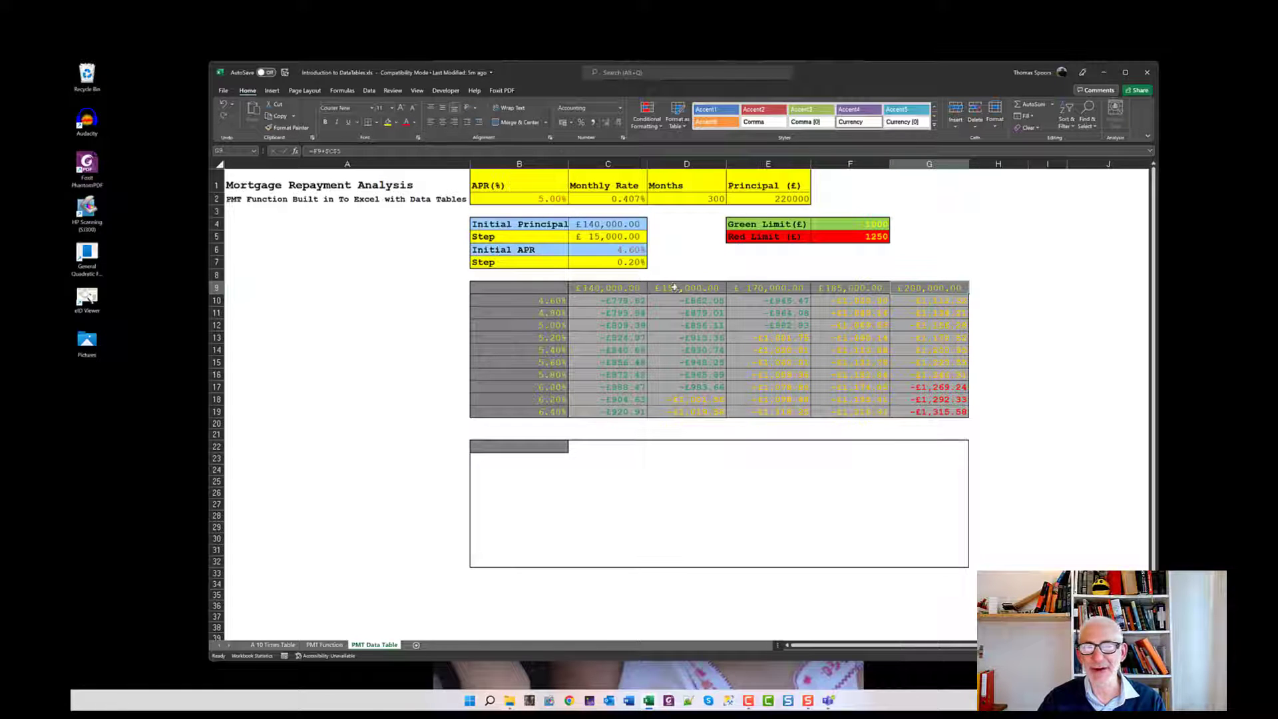
left_click(586, 238)
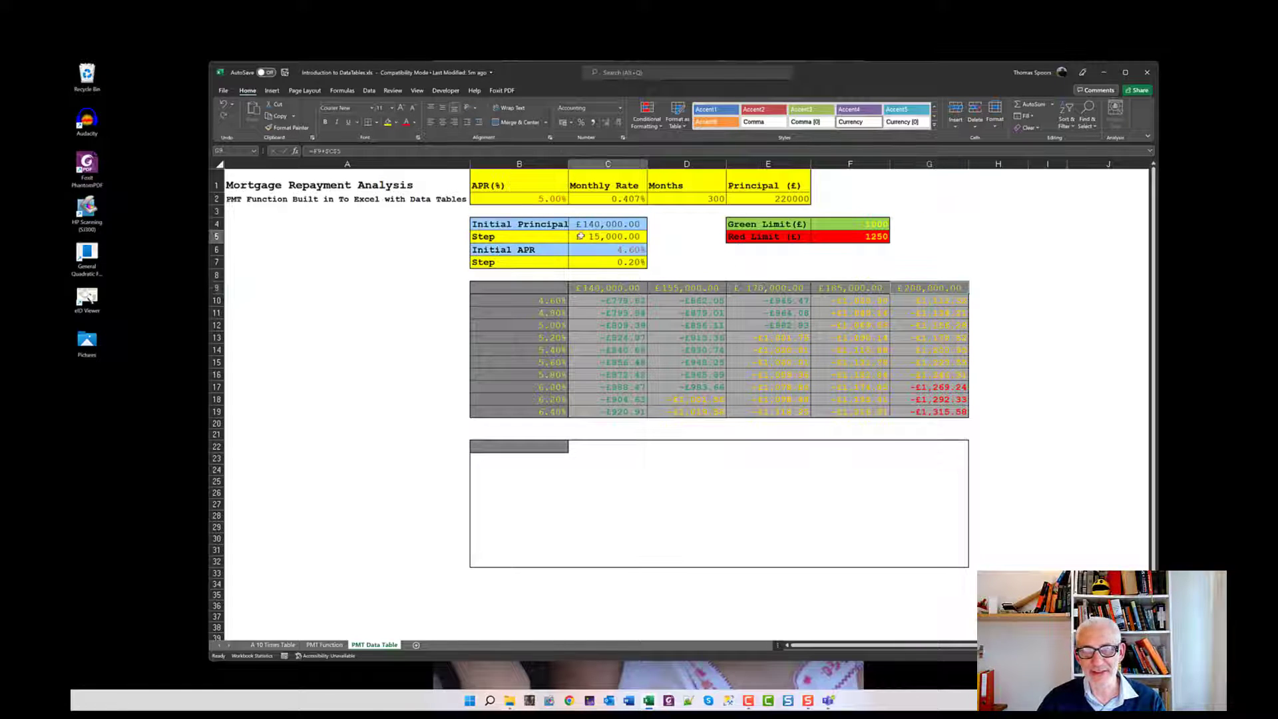
left_click(591, 289)
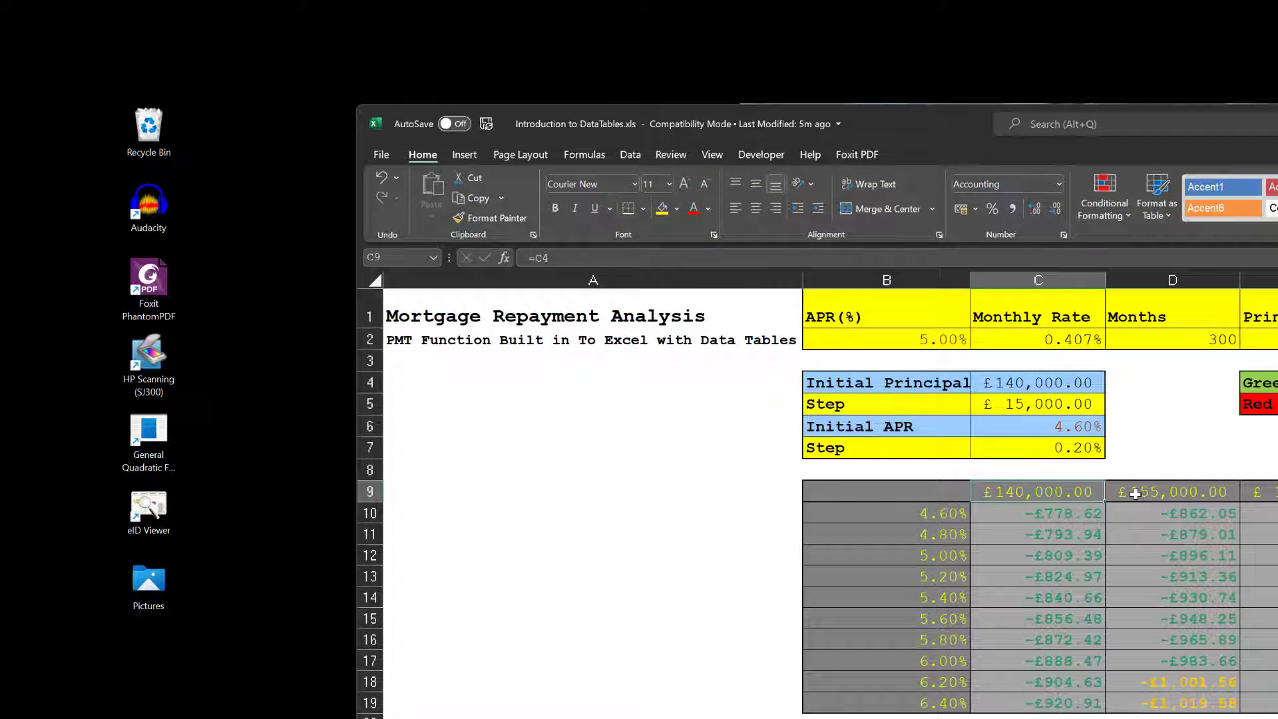
left_click(1132, 496)
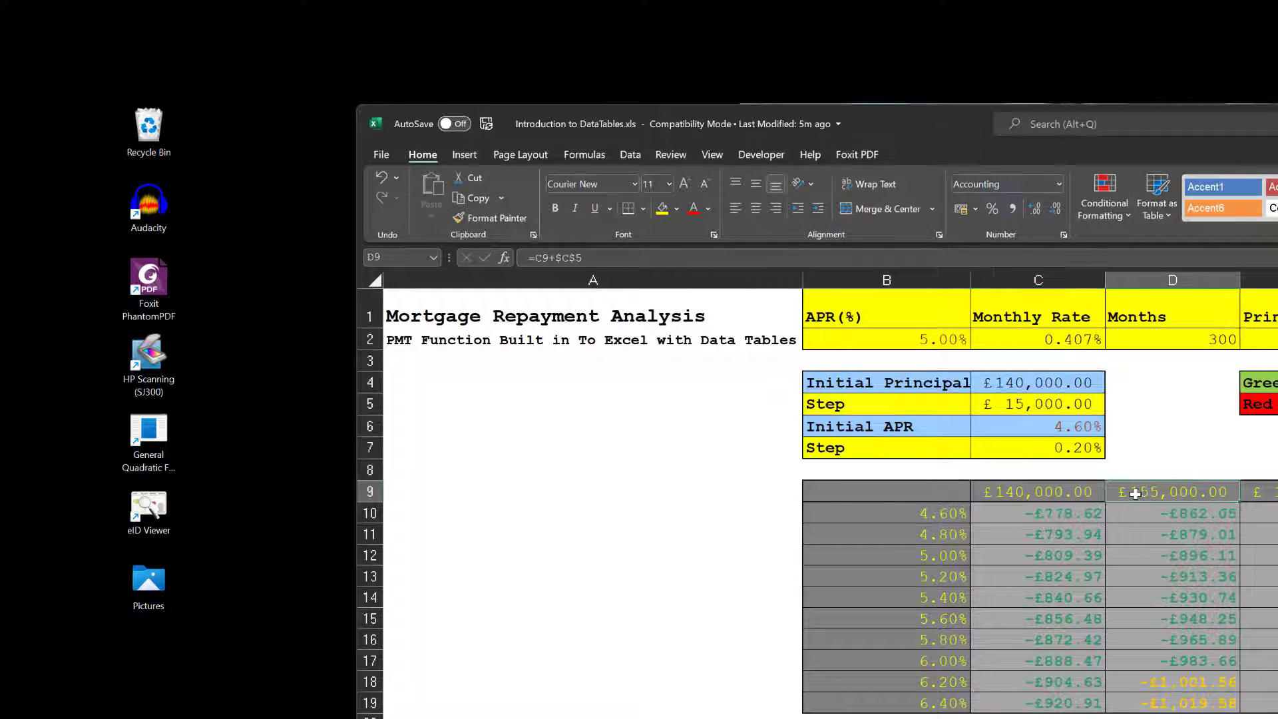
left_click(1267, 492)
left_click(1180, 491)
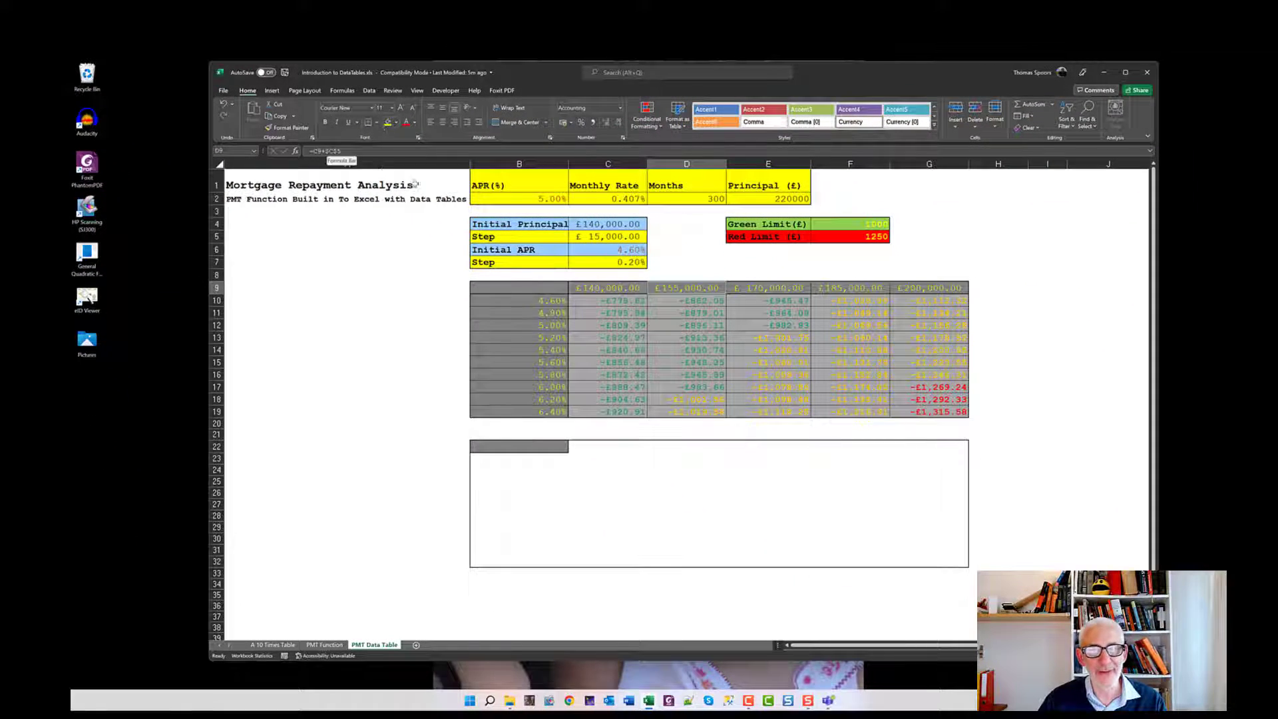
left_click(592, 237)
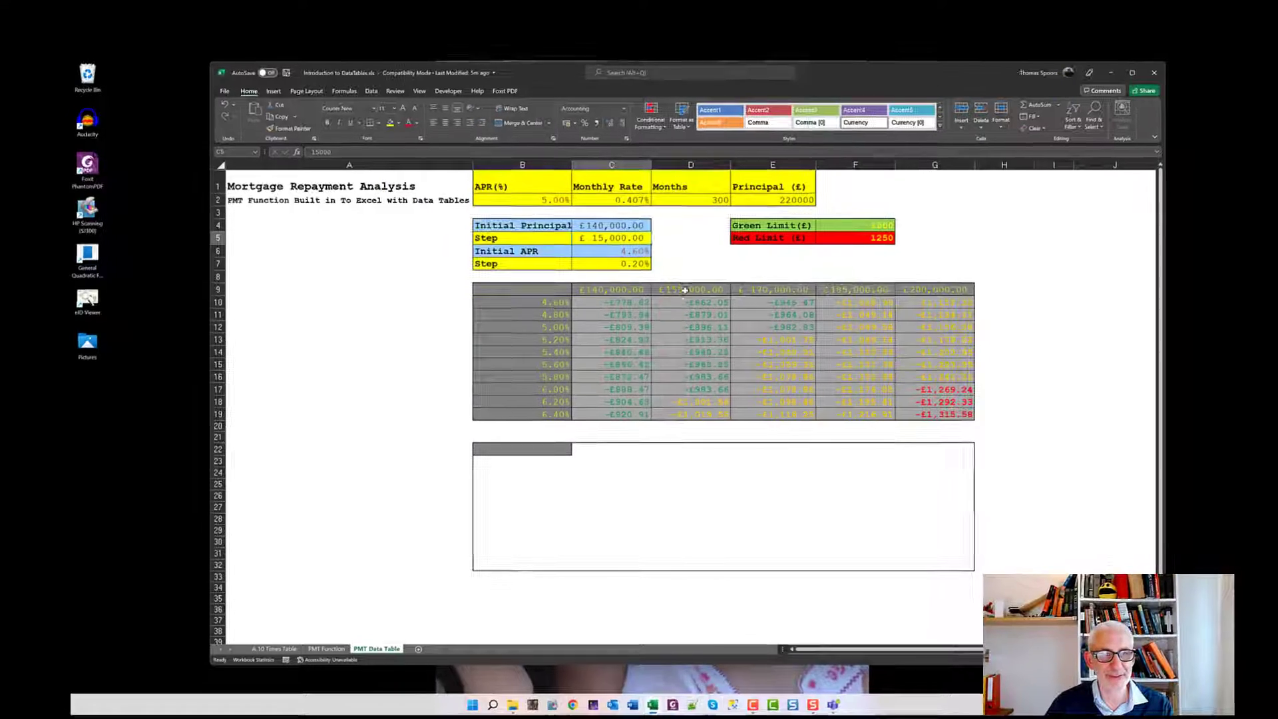
left_click(684, 290)
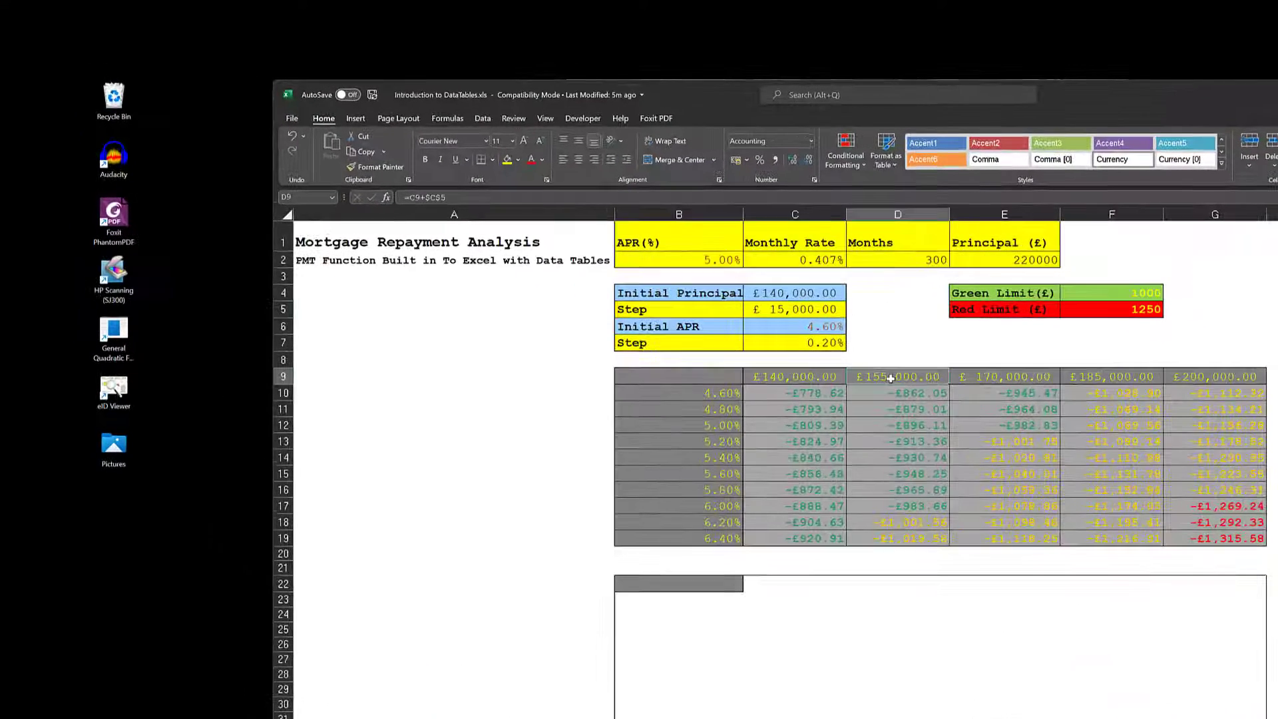
Set the principal Step in C5 to 10,000 and check the formula of heading D9 against it
left_click(781, 315)
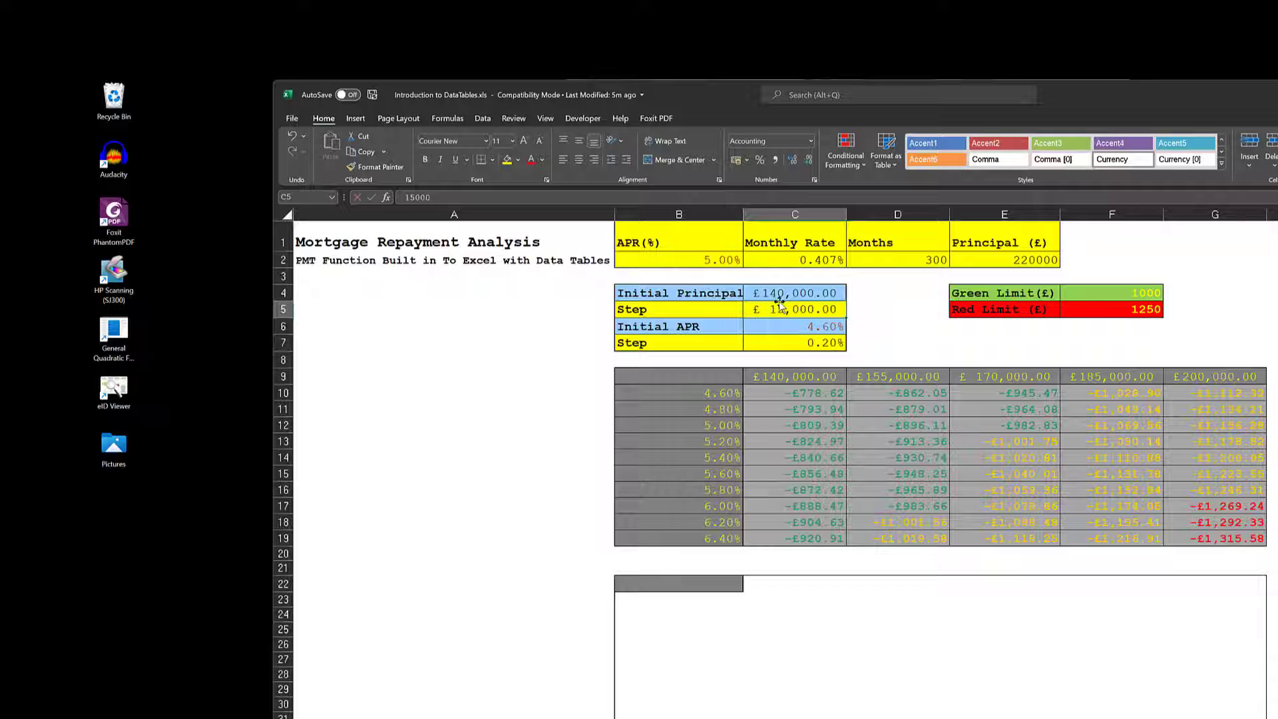
type("10,000")
key("Return")
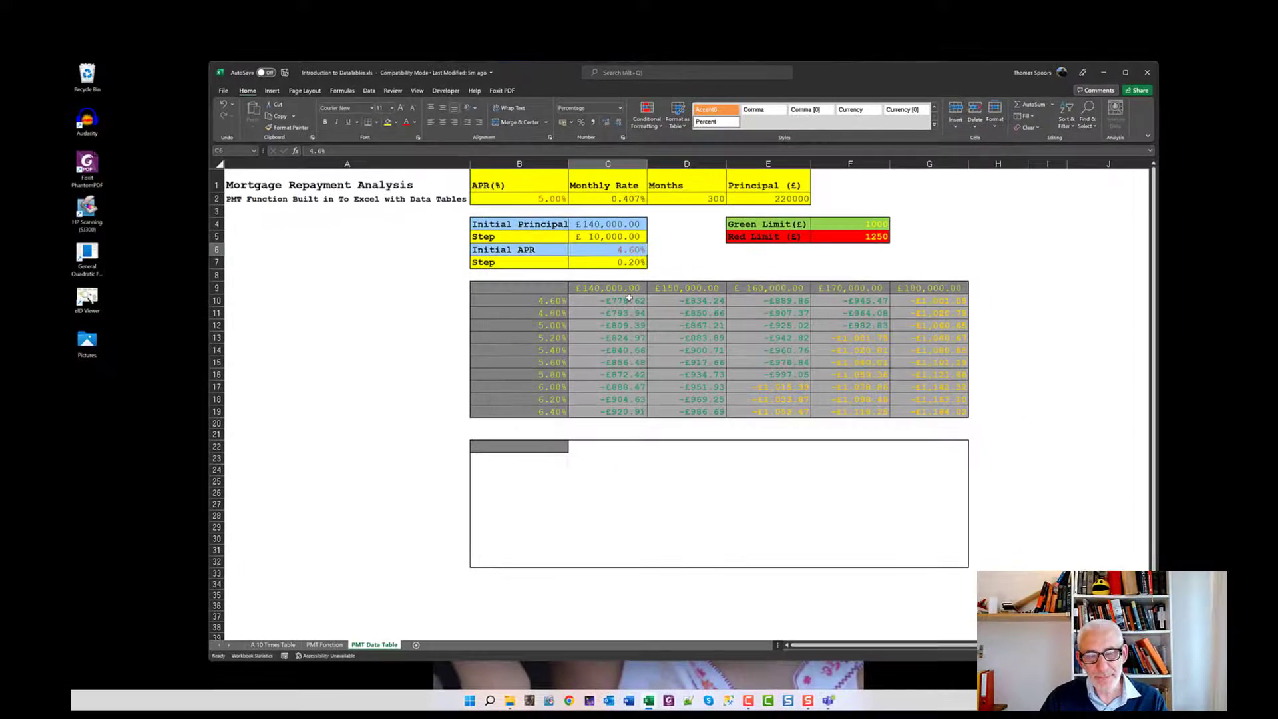
left_click(672, 287)
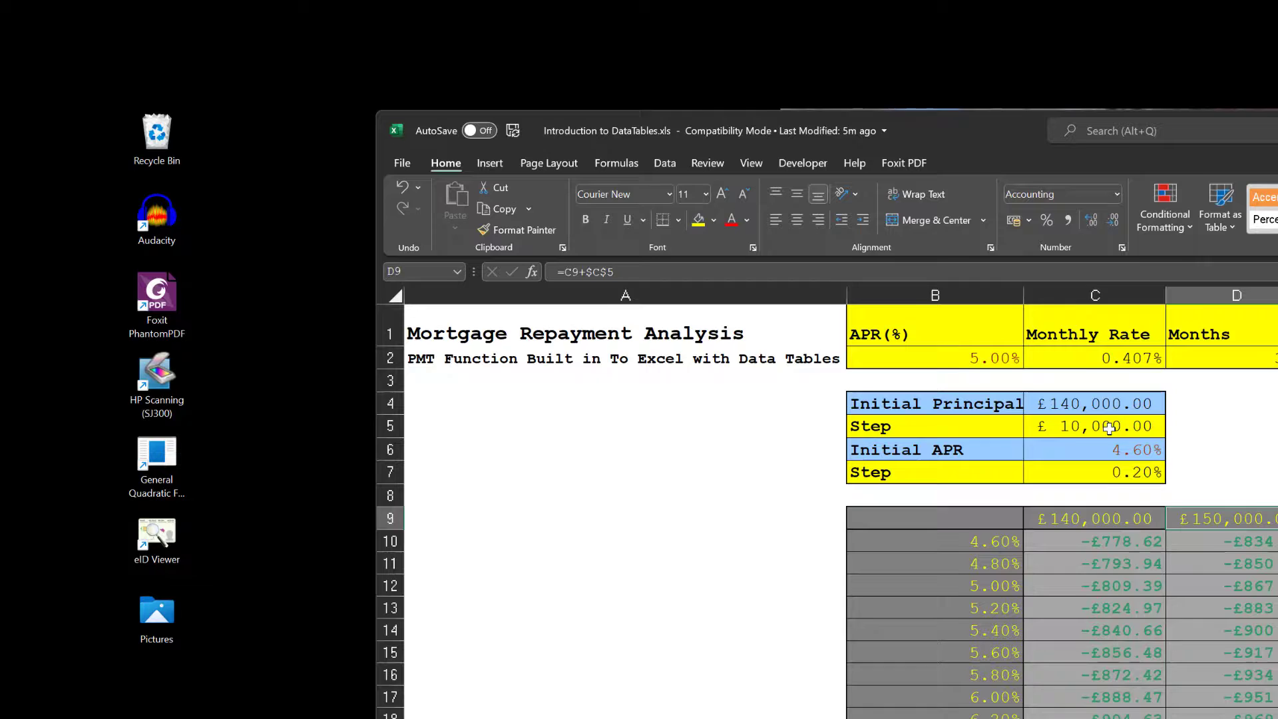
left_click(1100, 423)
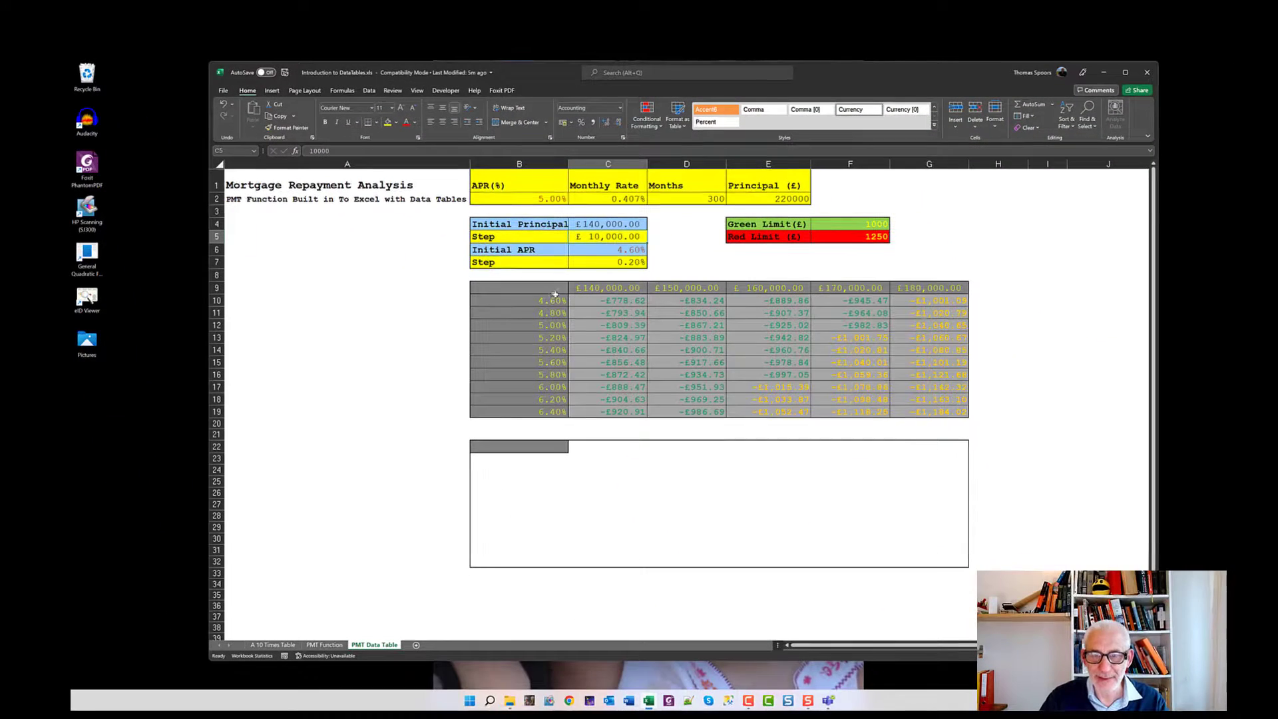
Inspect the formulas of the APR headings B10:B14 and the Initial APR in C6 that they start from
left_click(524, 303)
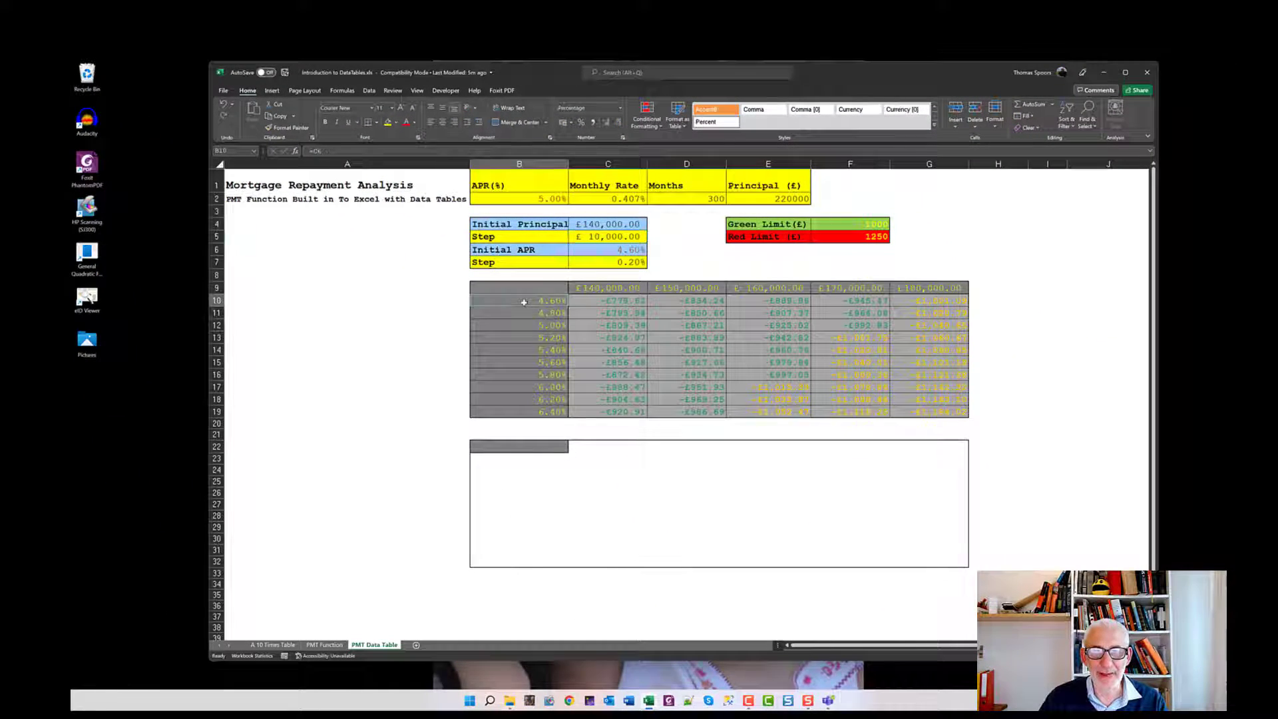
left_click(610, 249)
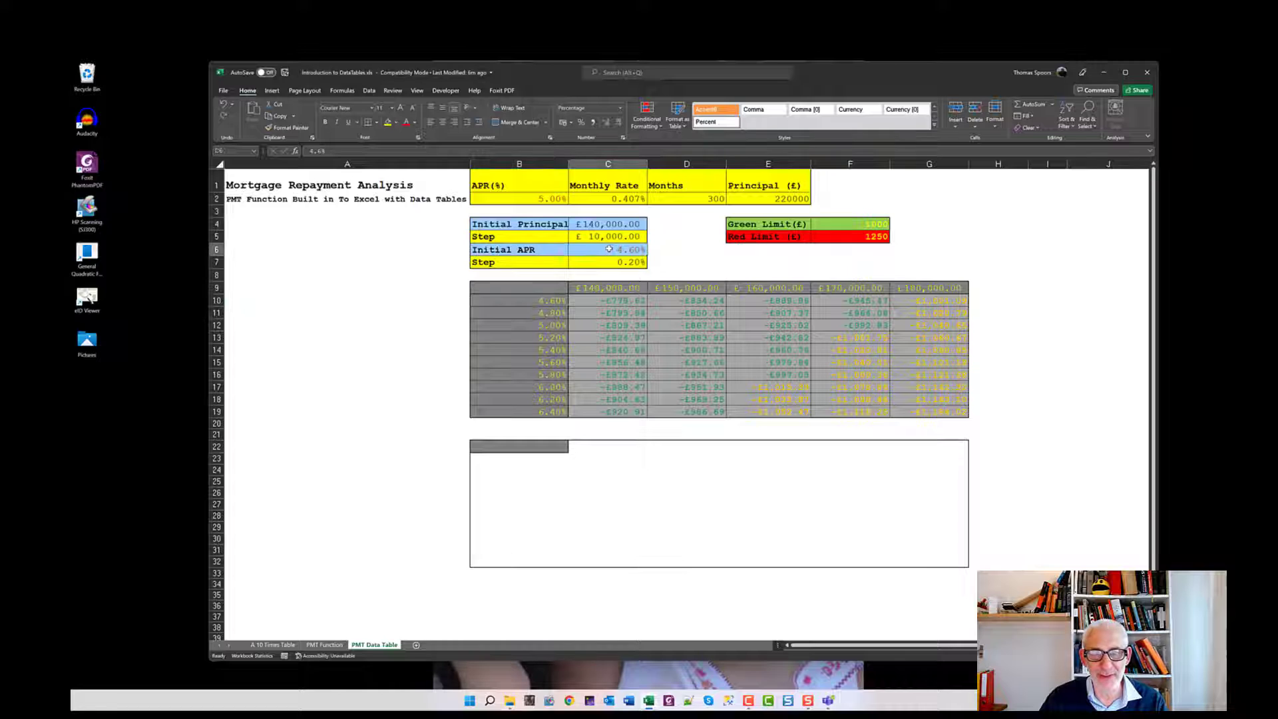
left_click(530, 314)
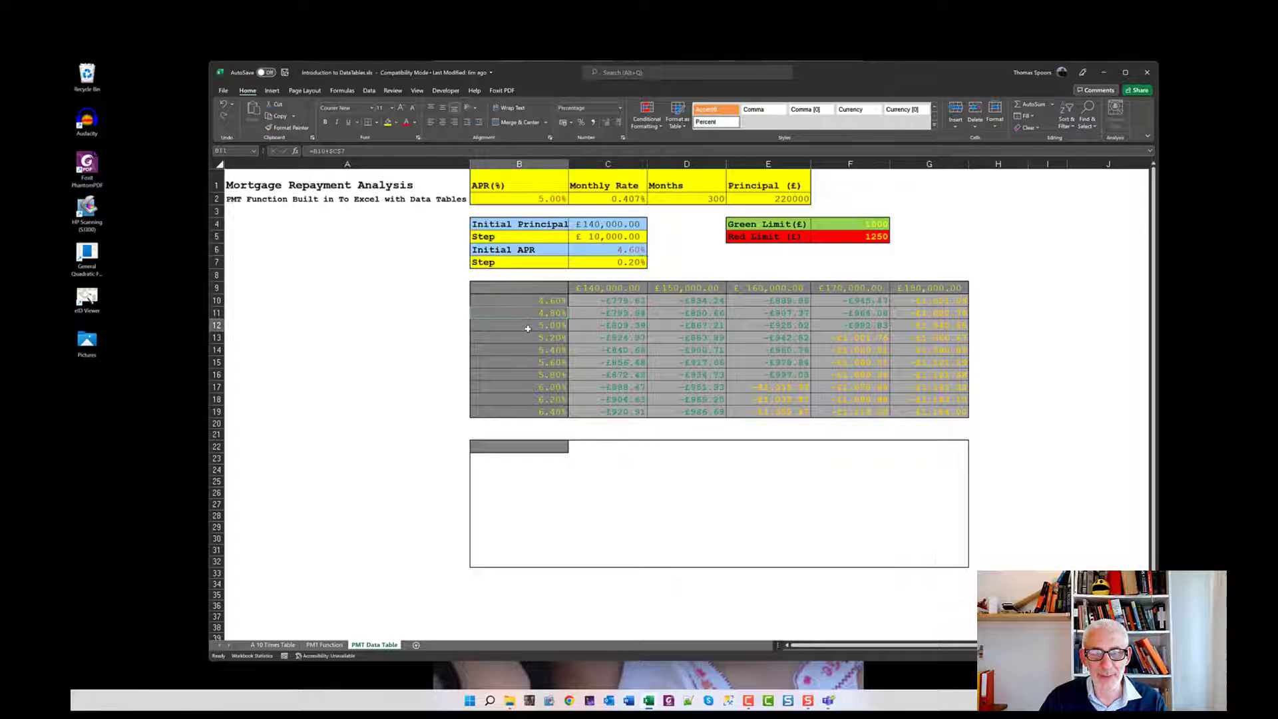
left_click(528, 326)
left_click(525, 340)
left_click(525, 350)
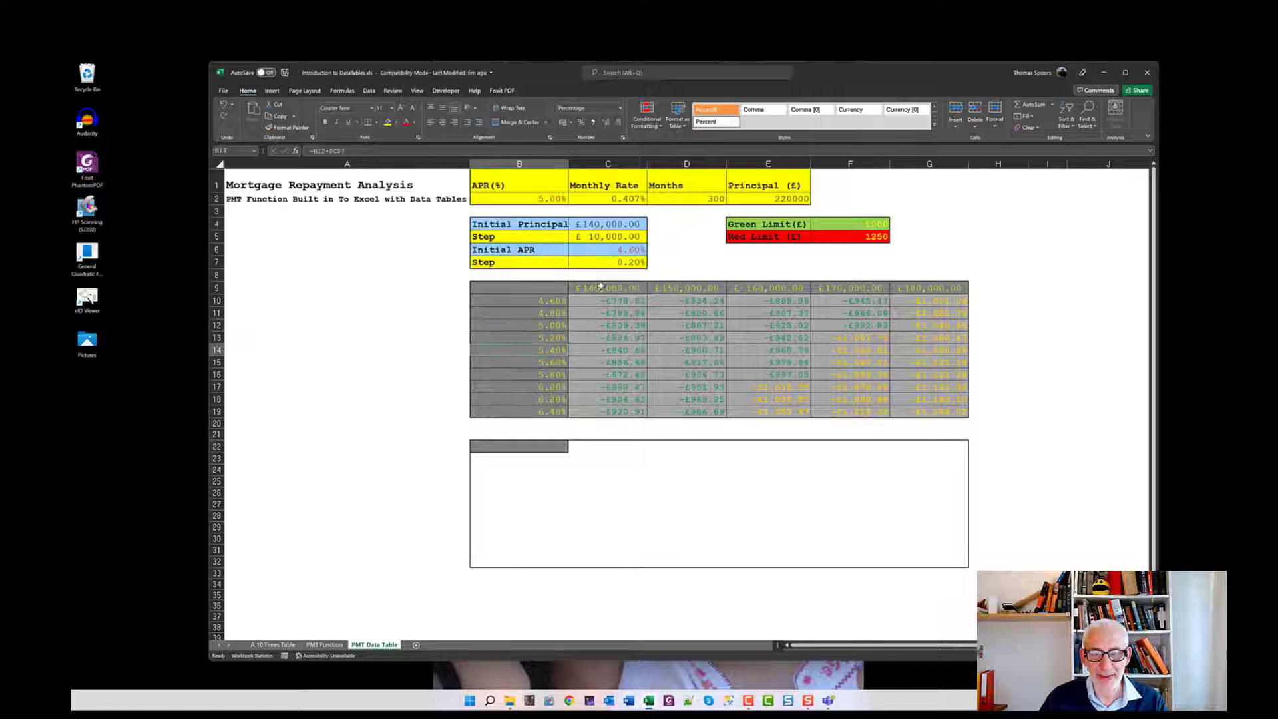
Set the APR Step in C7 to 0.25% and check the APR headings B11:B14
left_click(602, 263)
type("0.25")
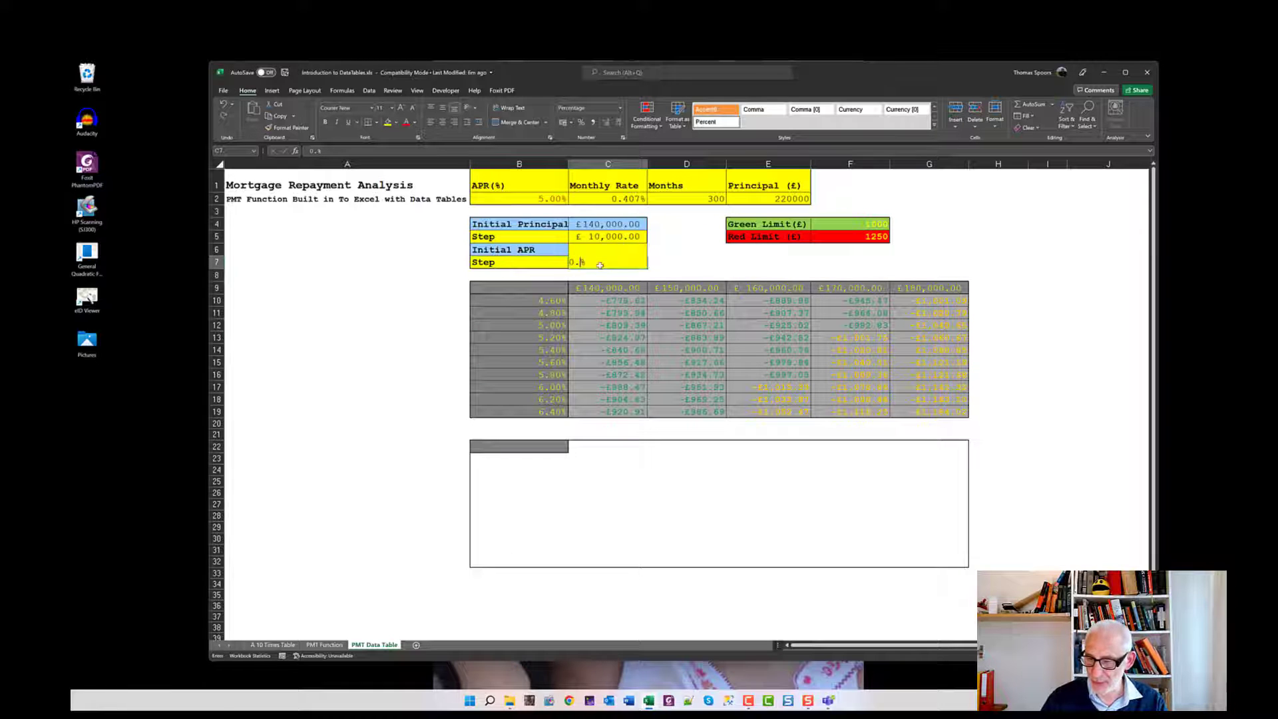
key("Return")
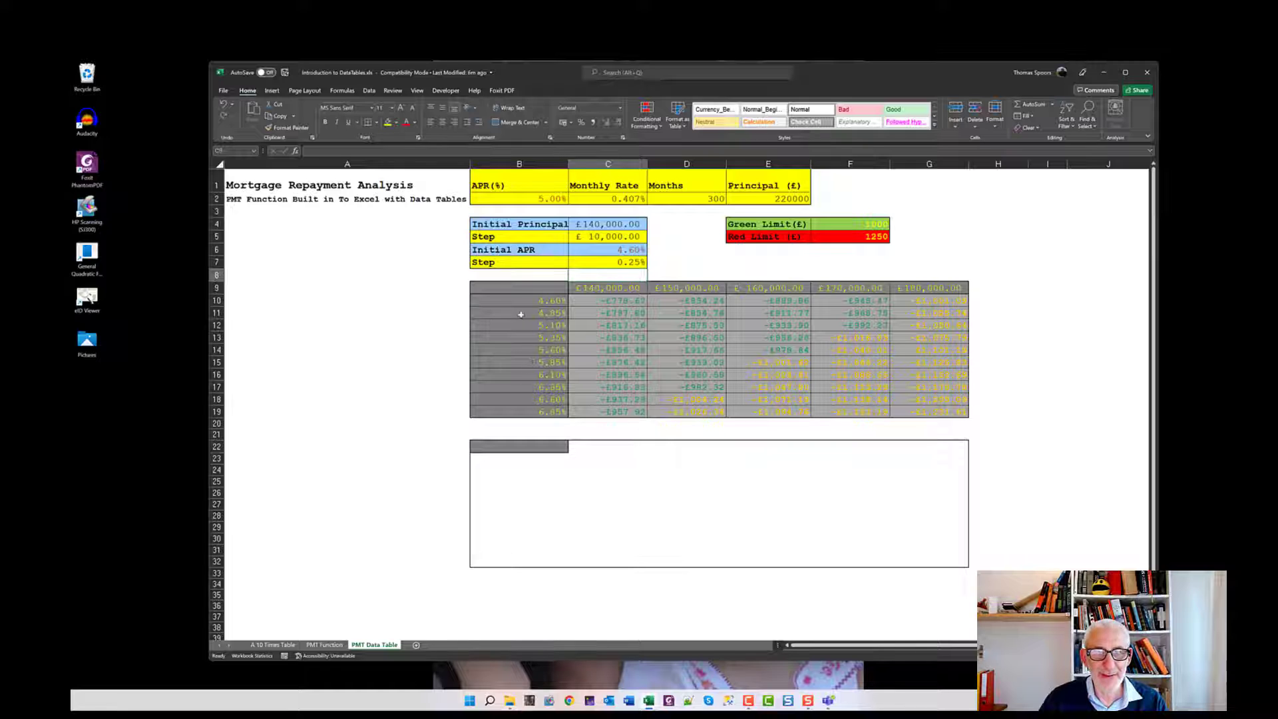
left_click(521, 314)
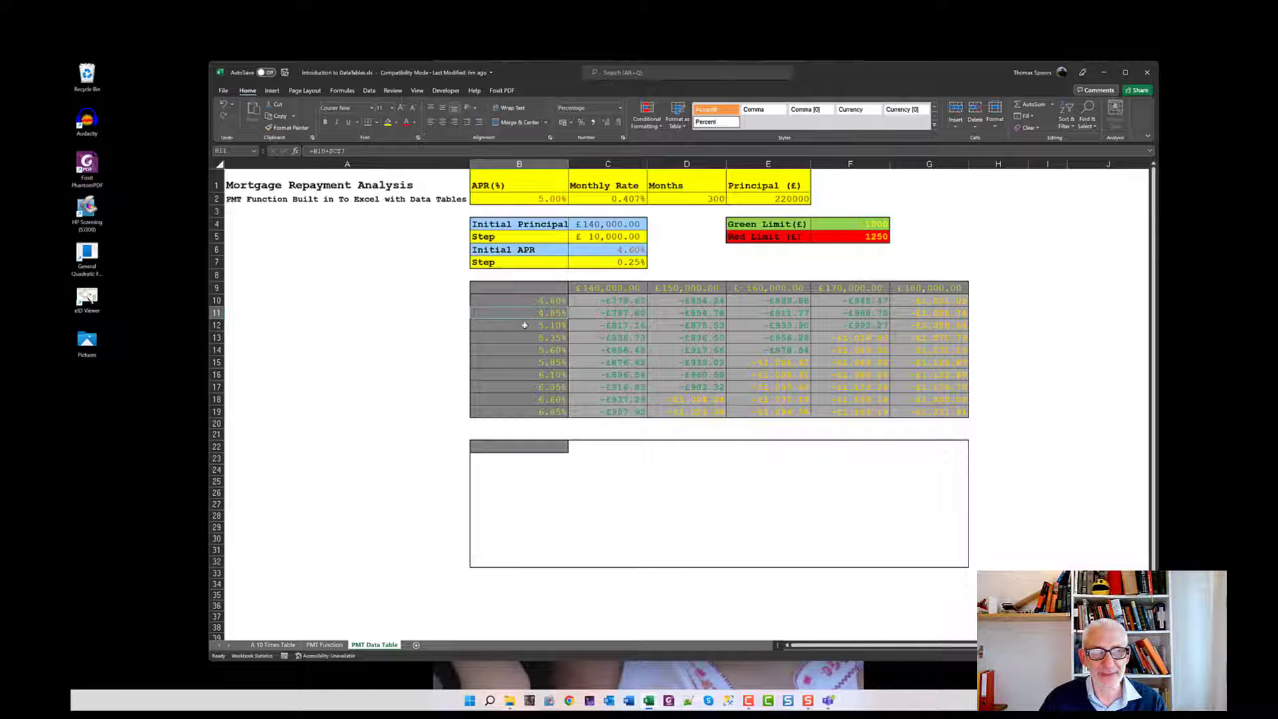
left_click(524, 325)
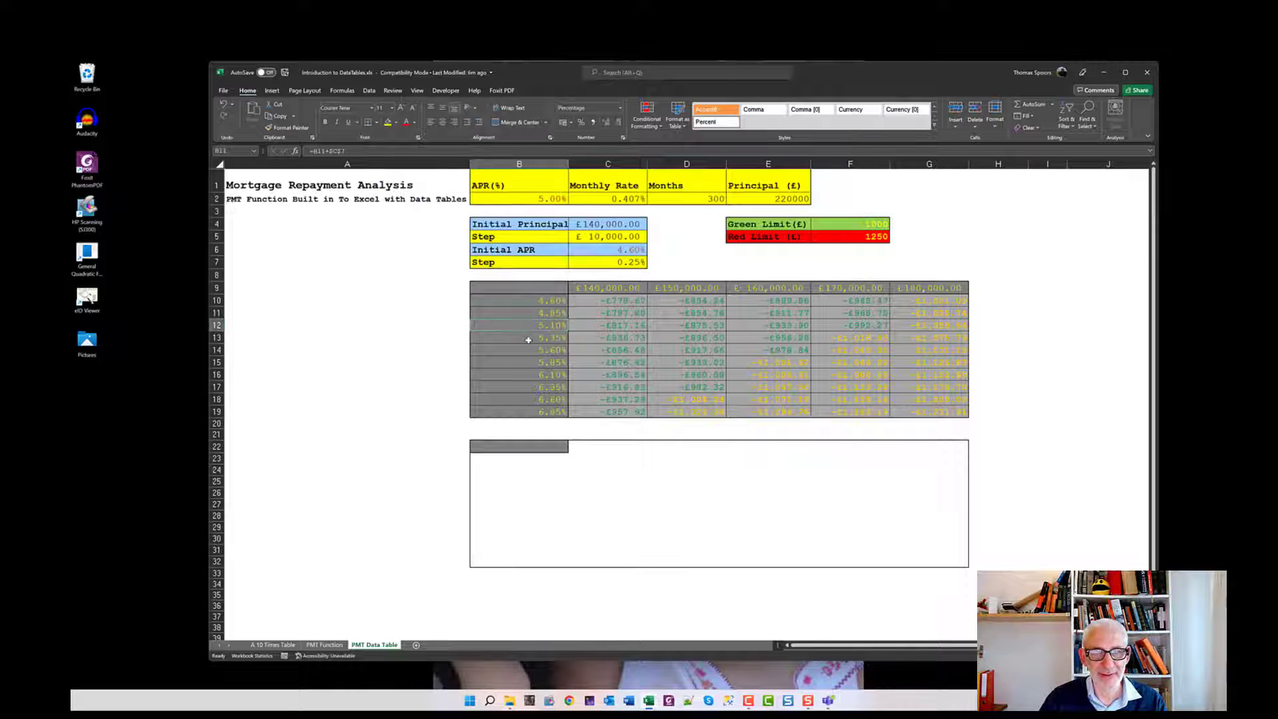
left_click(530, 339)
left_click(530, 347)
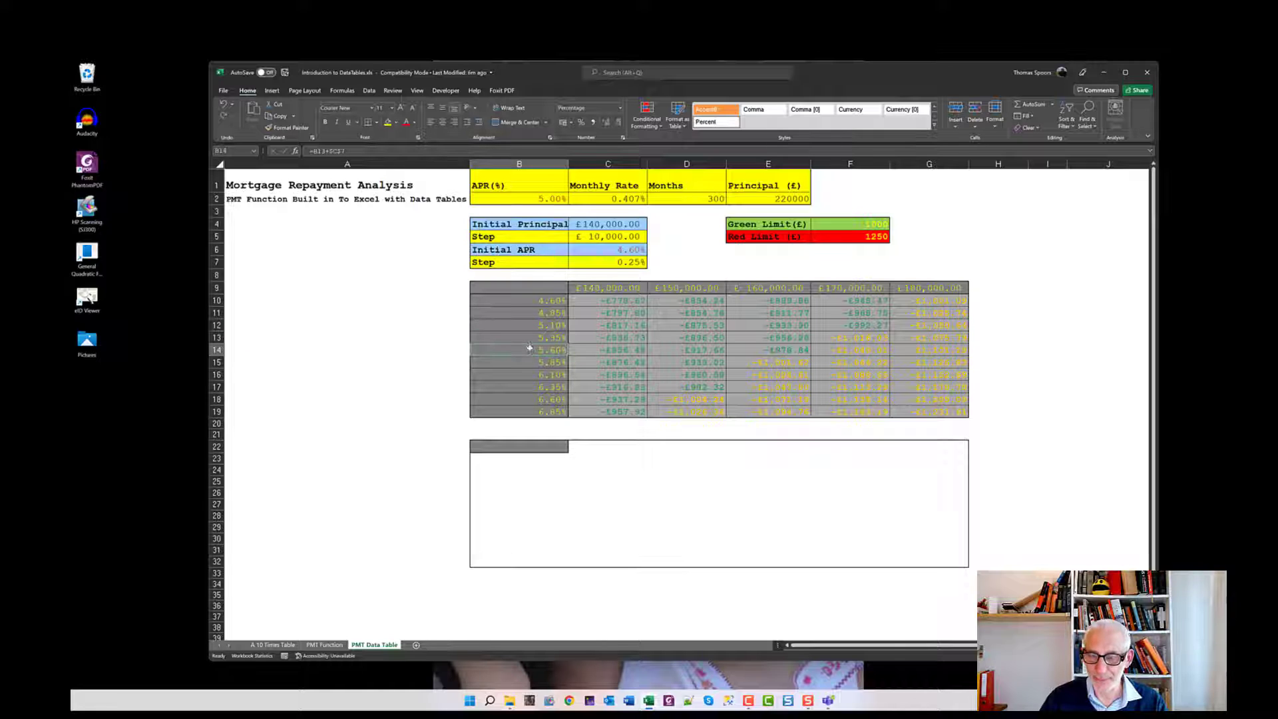
Select the whole table range B9:G19, including the corner PMT formula, and open the What-If Data Table settings for it
left_click(509, 289)
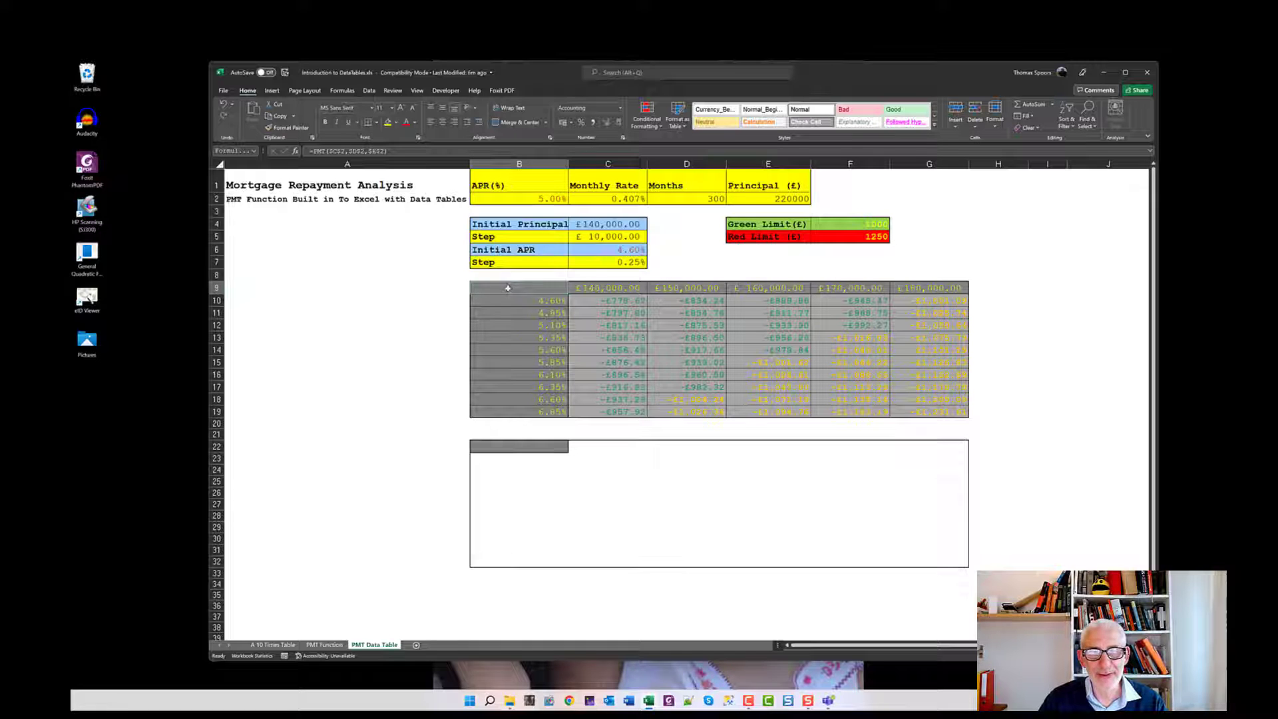
left_click_drag(508, 287, 903, 407)
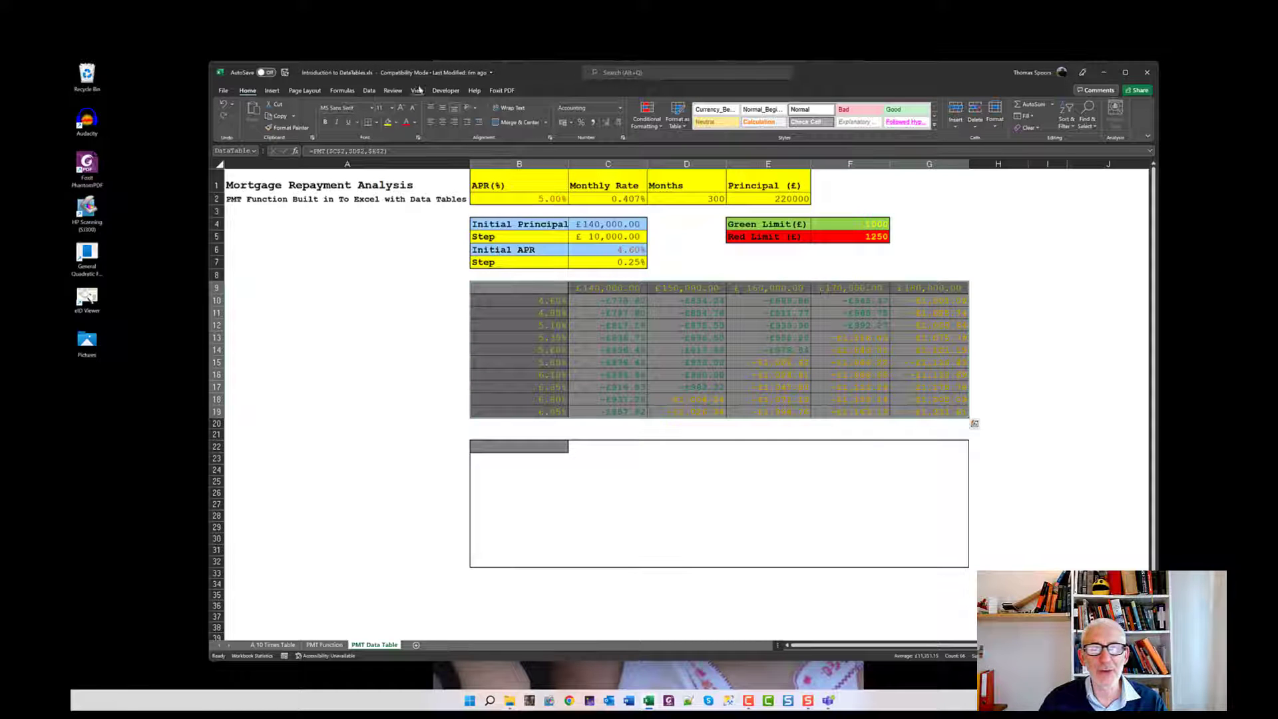
left_click(369, 91)
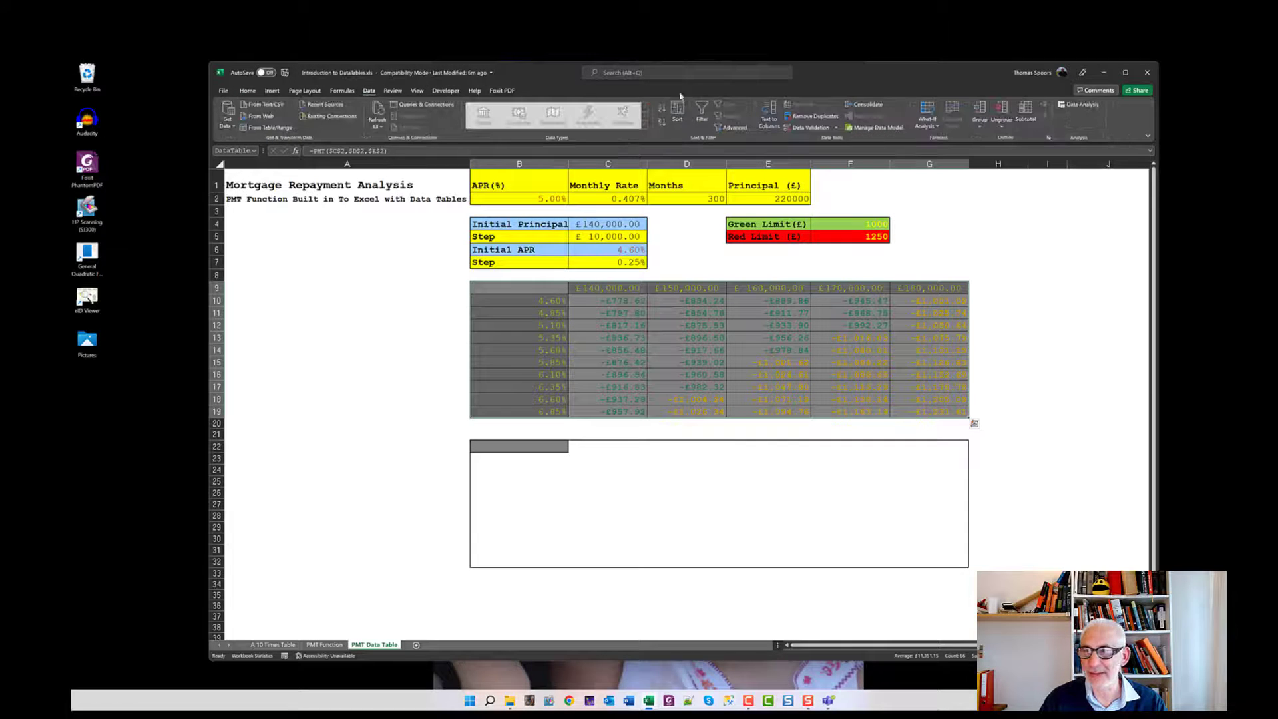
left_click(934, 128)
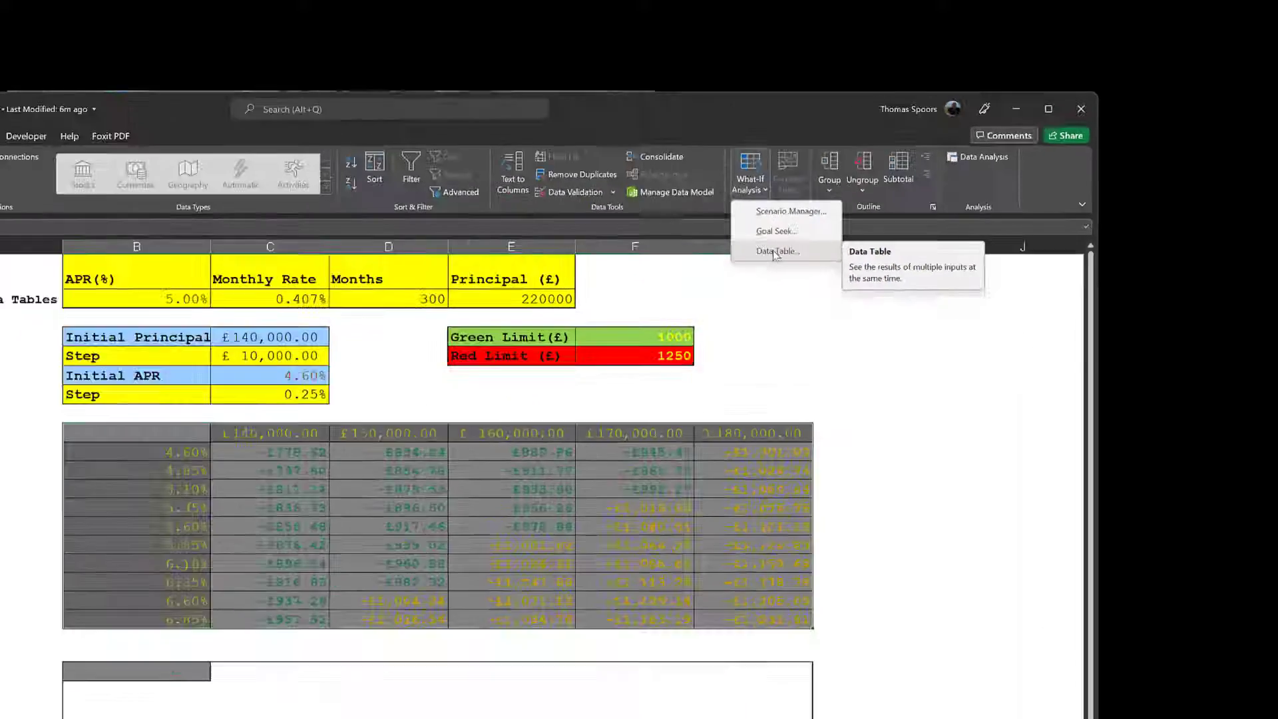
left_click(499, 388)
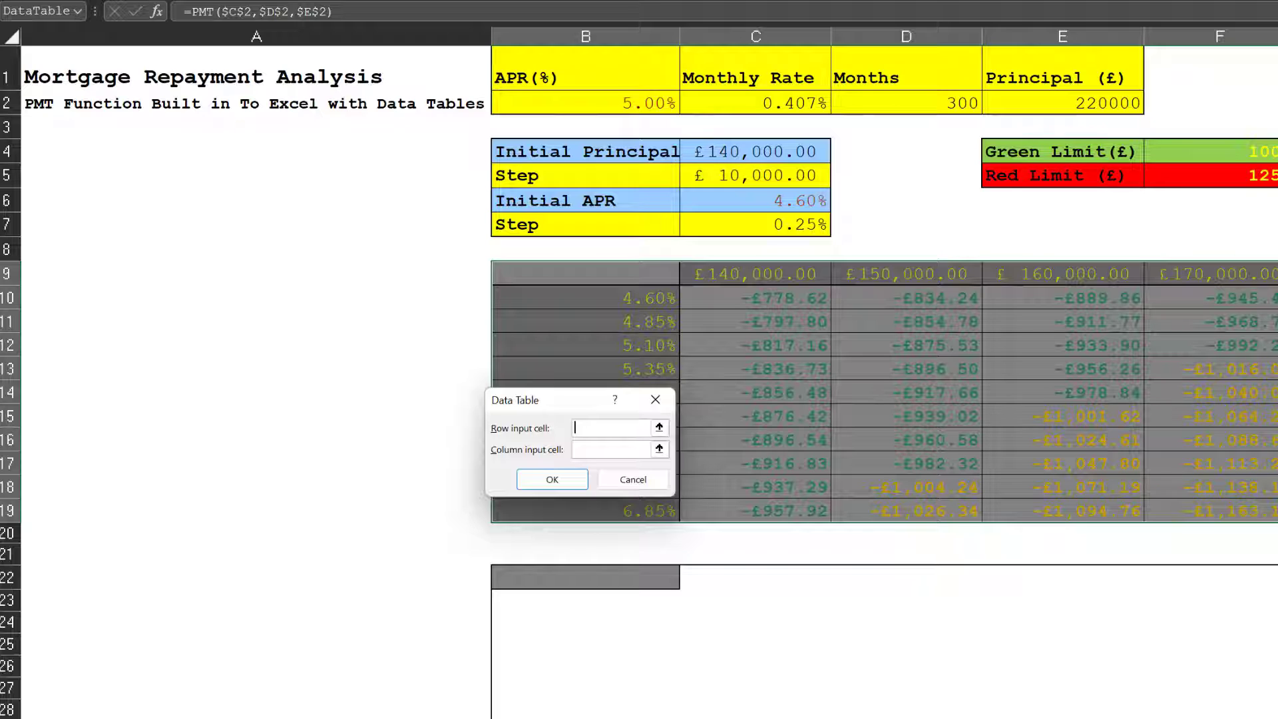
Set the data table's row input cell to the principal $E$2 and column input cell to the APR $B$2, and apply it
left_click(1036, 103)
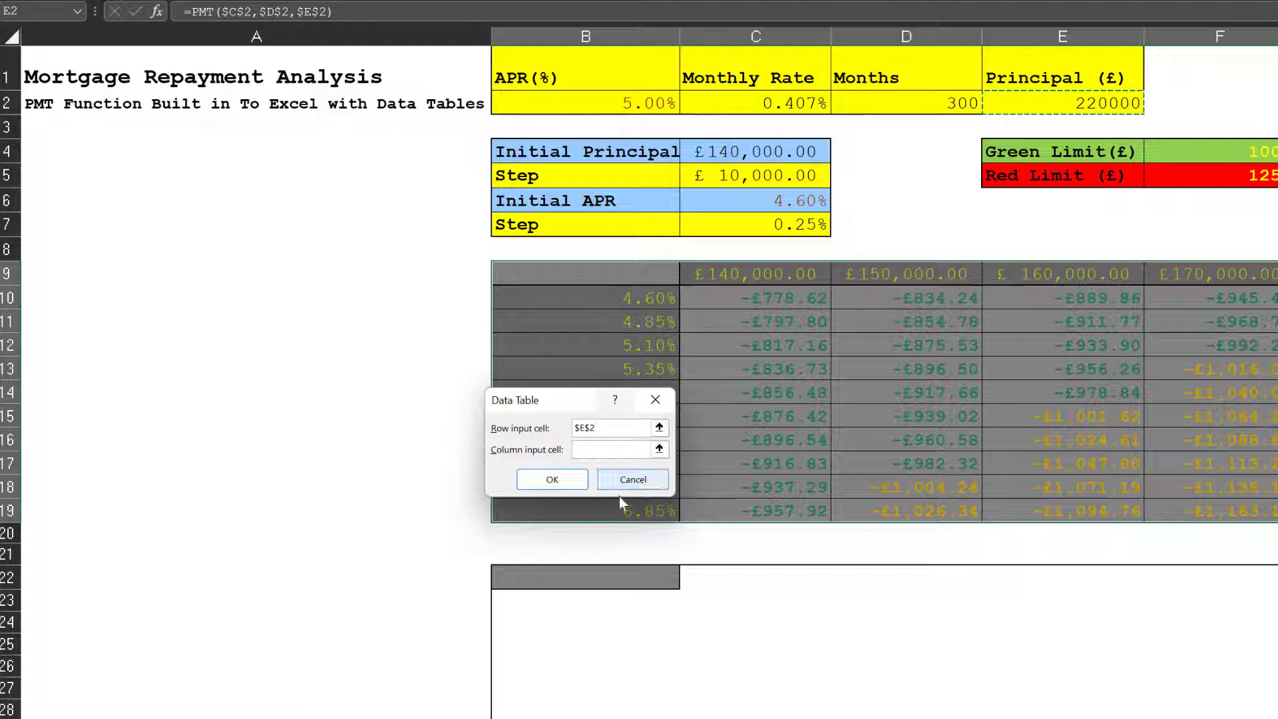
left_click(584, 104)
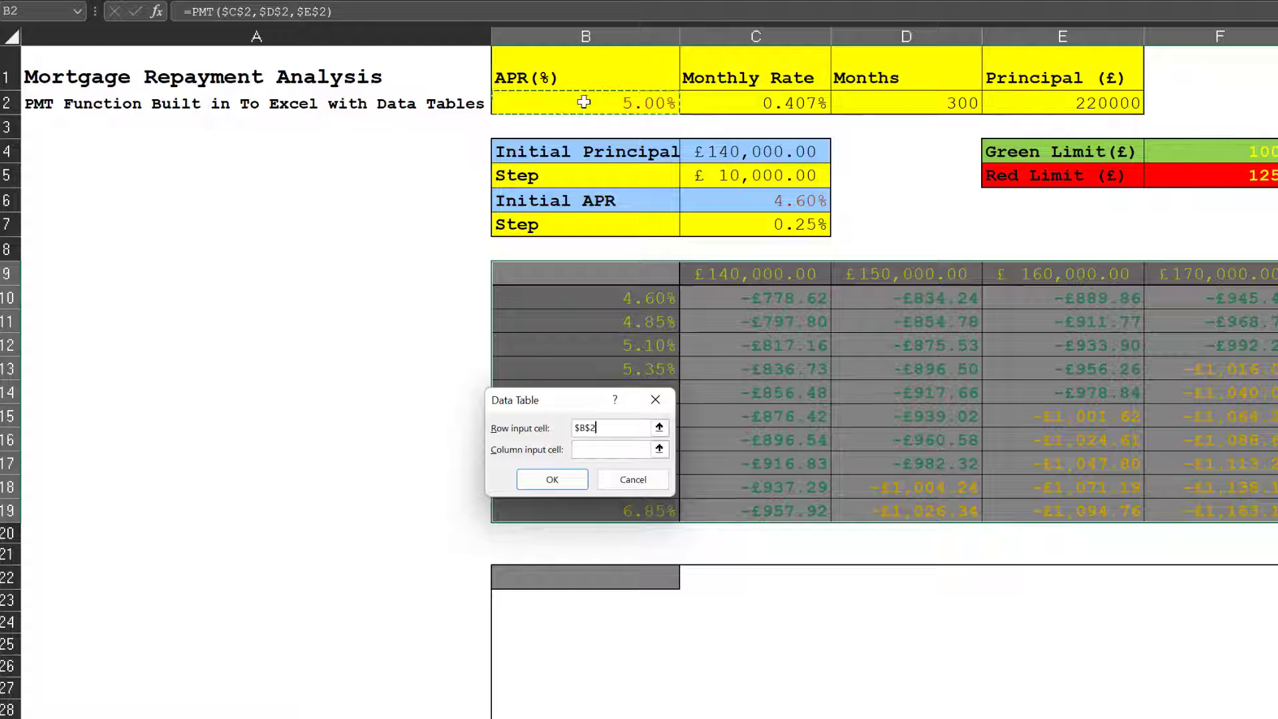
left_click(1050, 101)
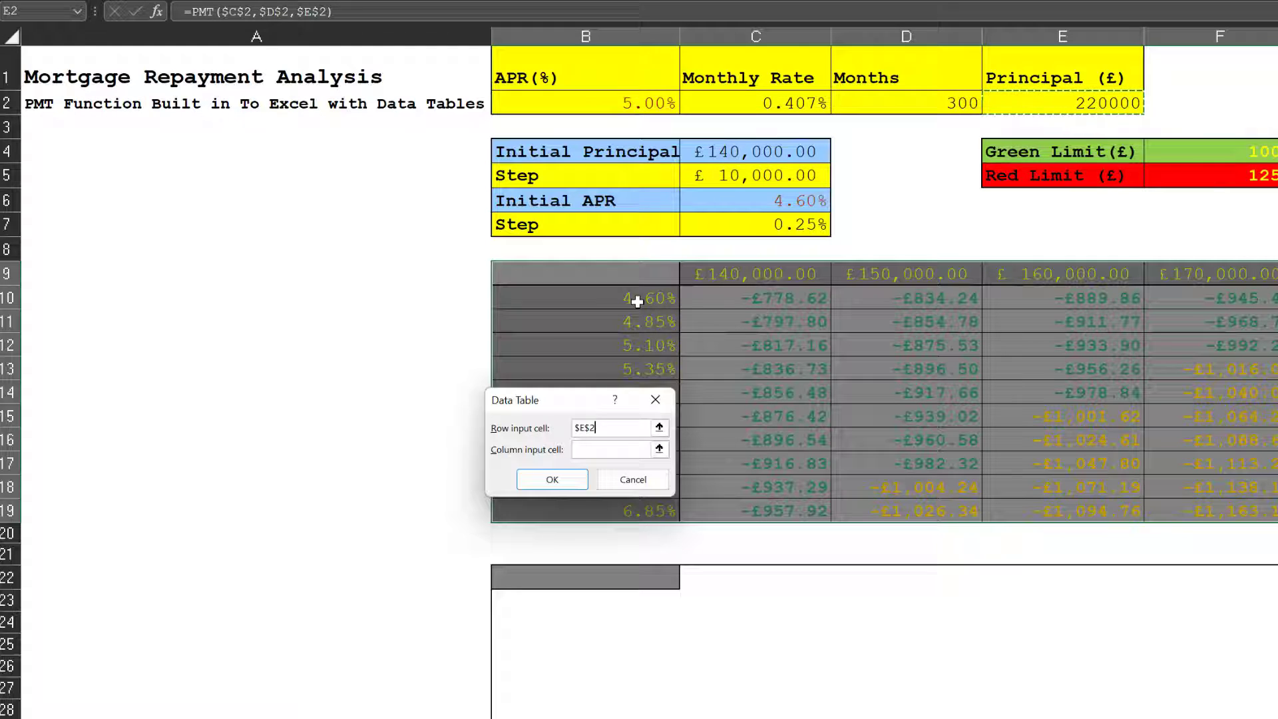
left_click(612, 449)
left_click(619, 104)
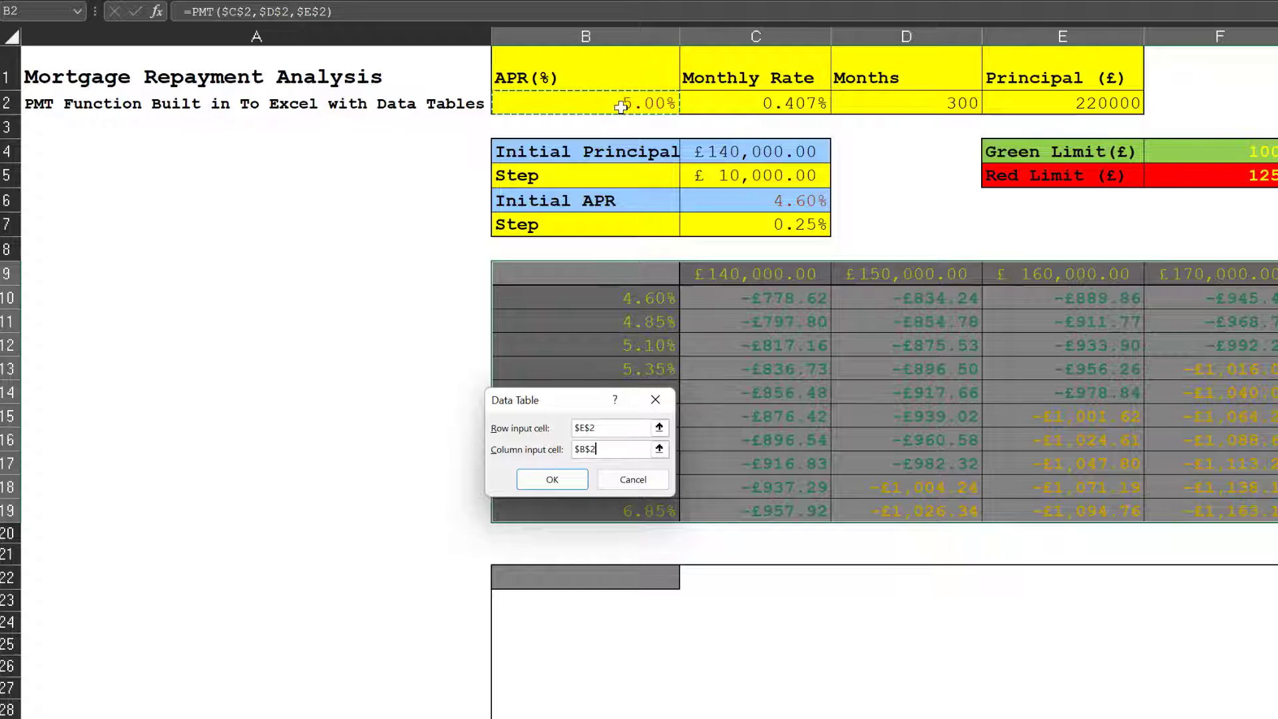
left_click(573, 480)
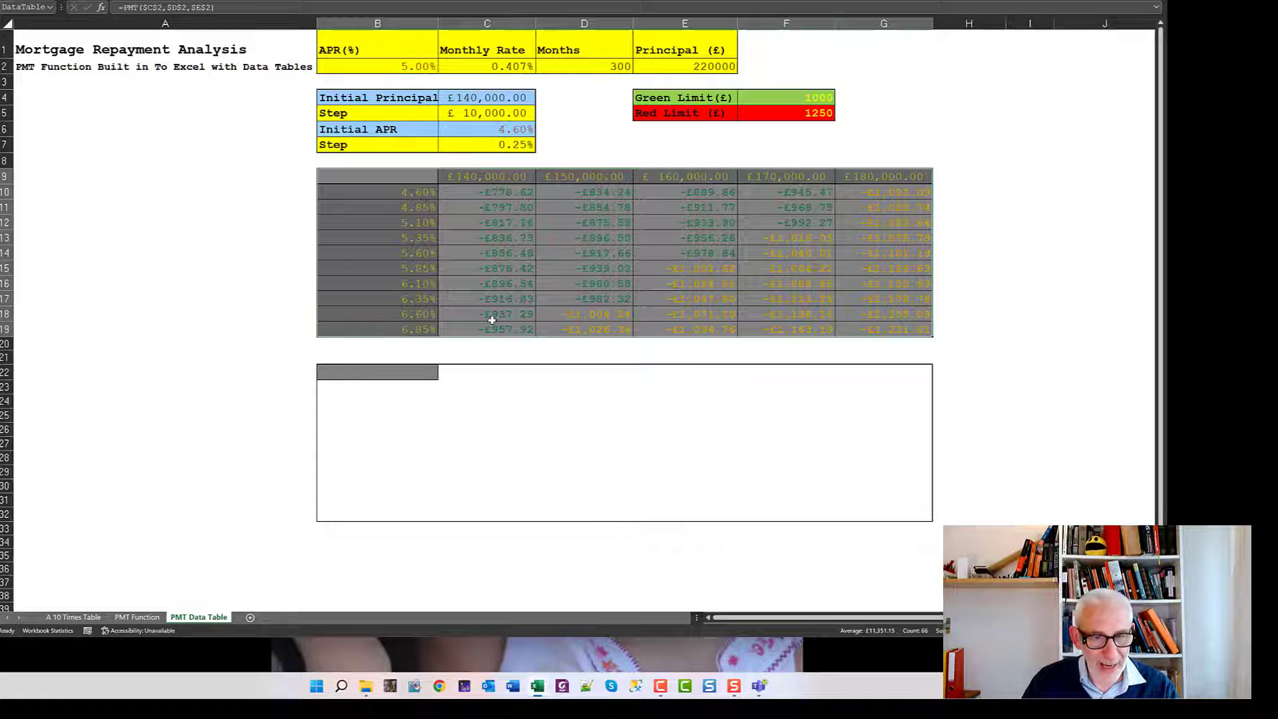
Enter =FormulaCell in corner cell B22 of the empty lower table, referencing the PMT formula in B9
left_click(389, 374)
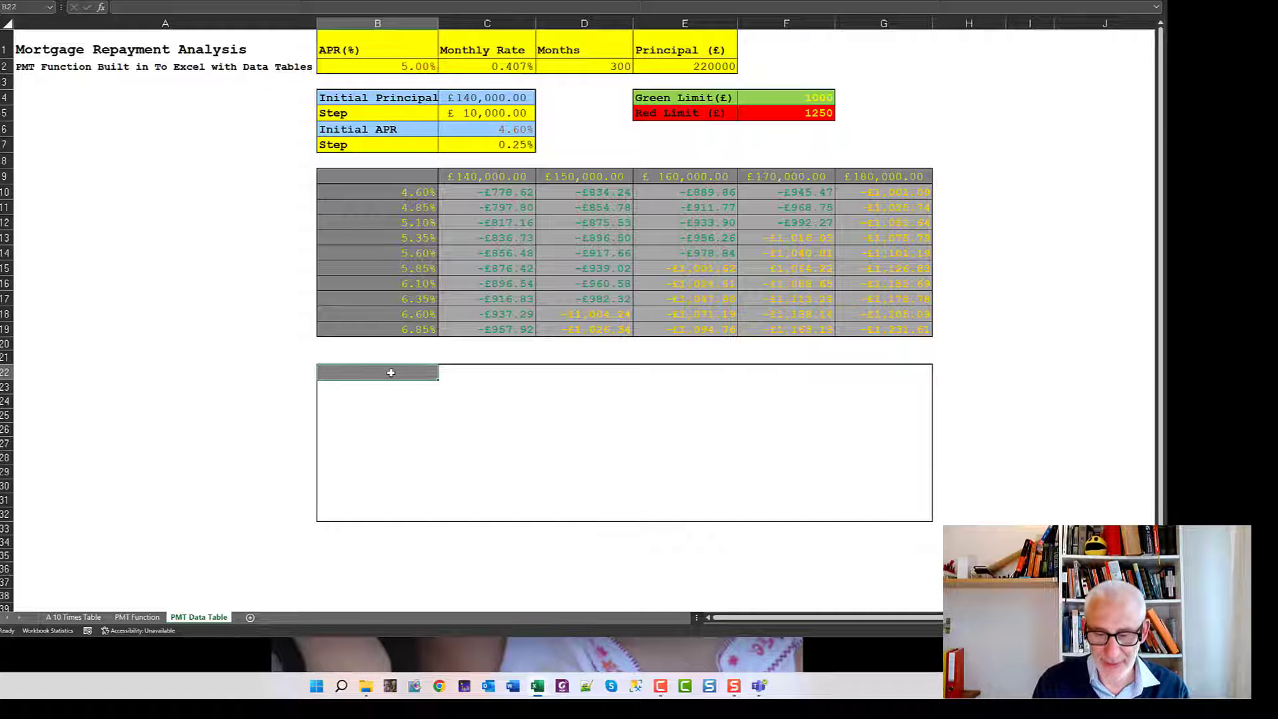
type("=")
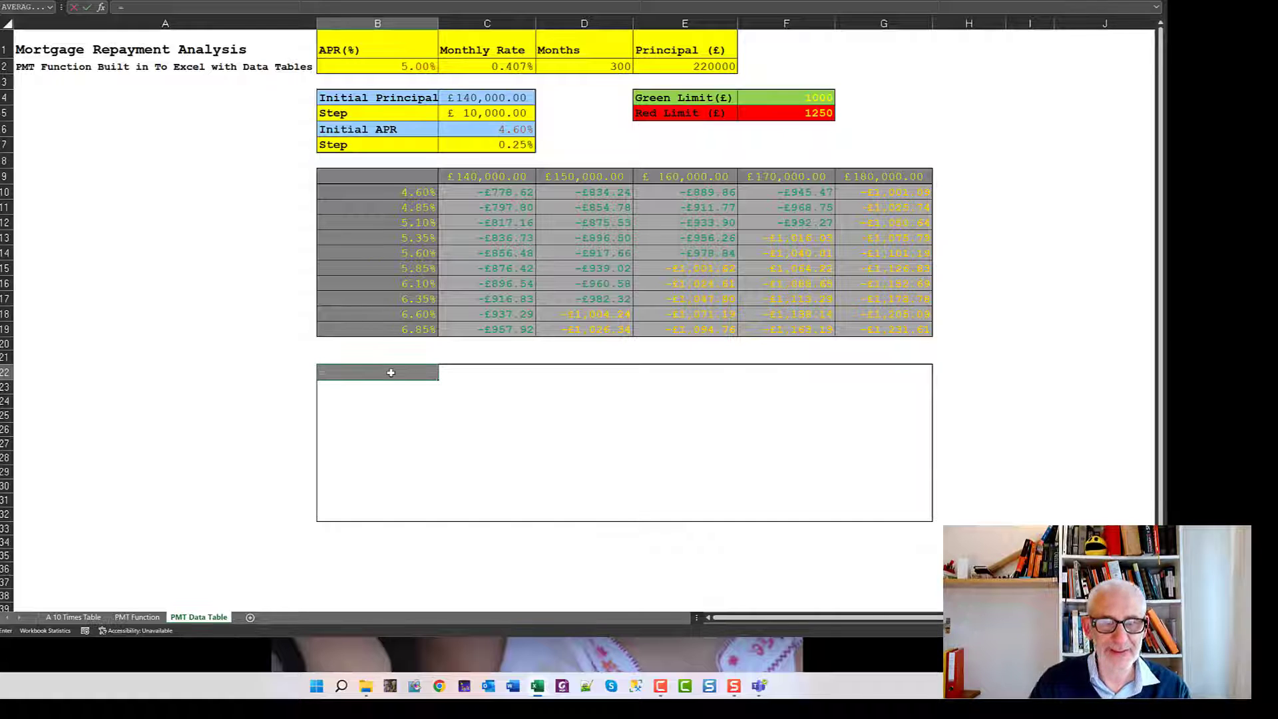
left_click(368, 176)
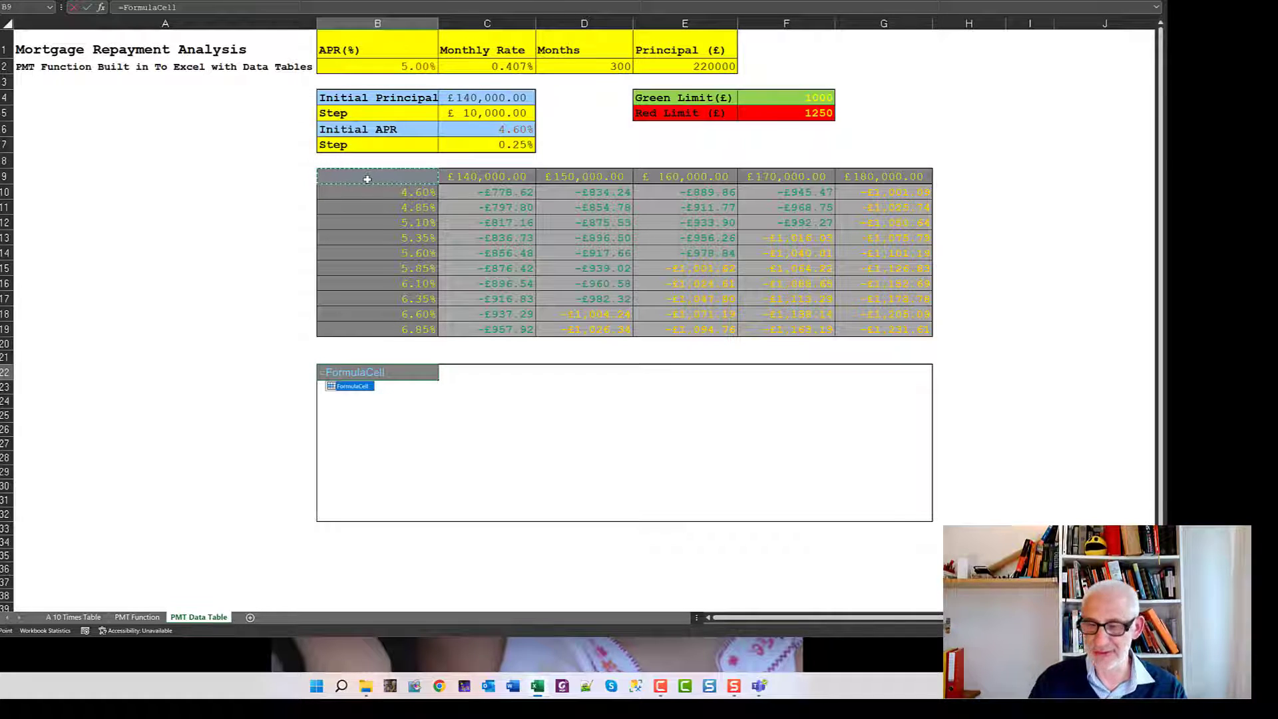
key("Return")
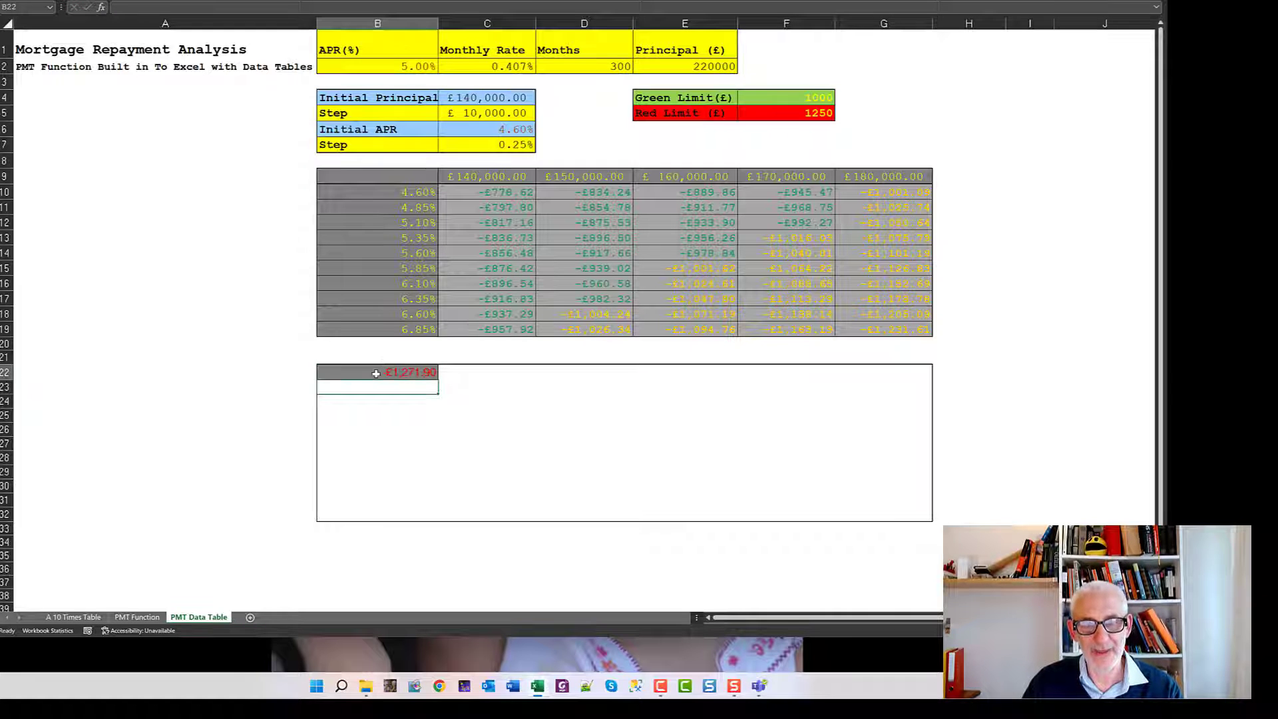
Format corner cell B22 as Accounting and hide its value with a grey font colour that matches the cell fill
left_click(376, 373)
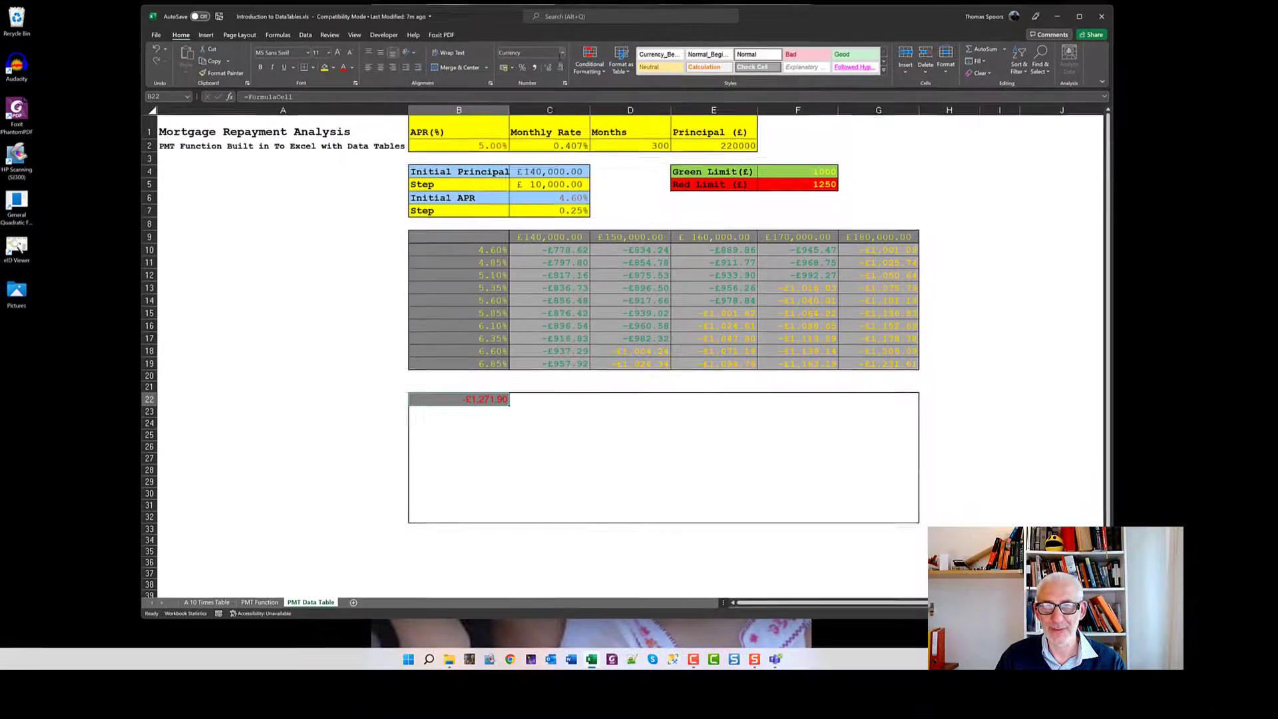
left_click(502, 0)
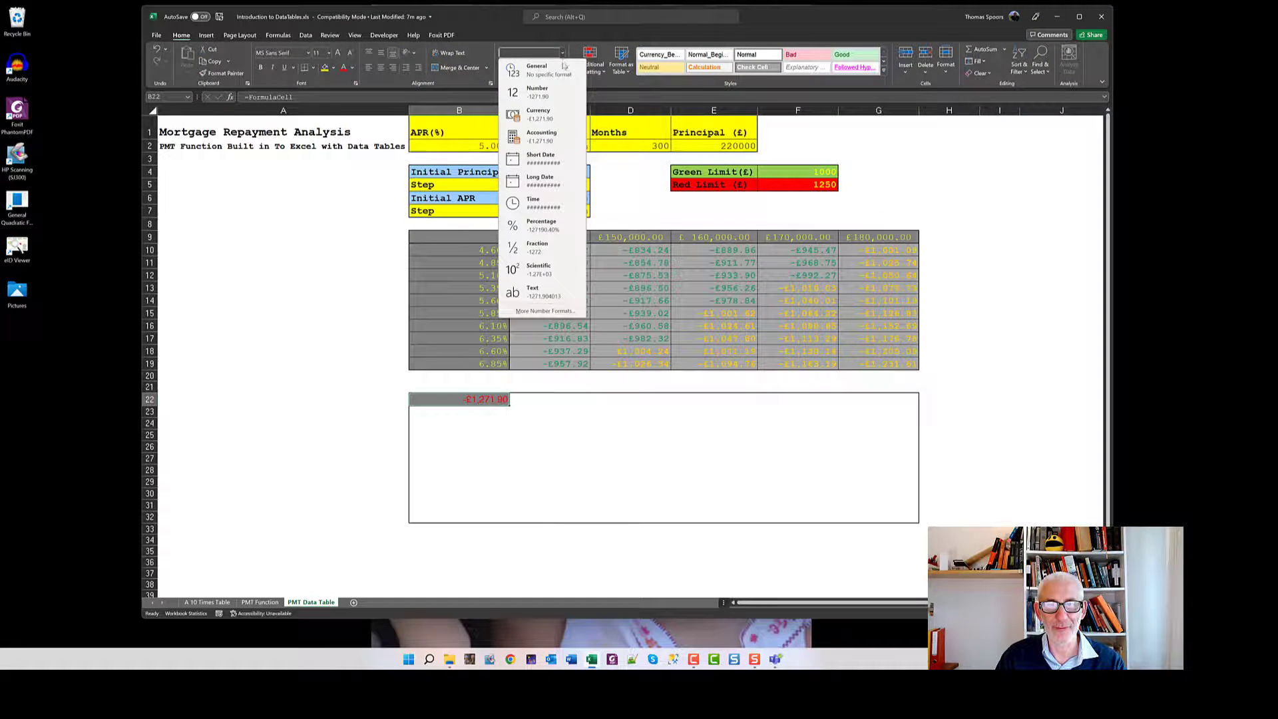
left_click(557, 136)
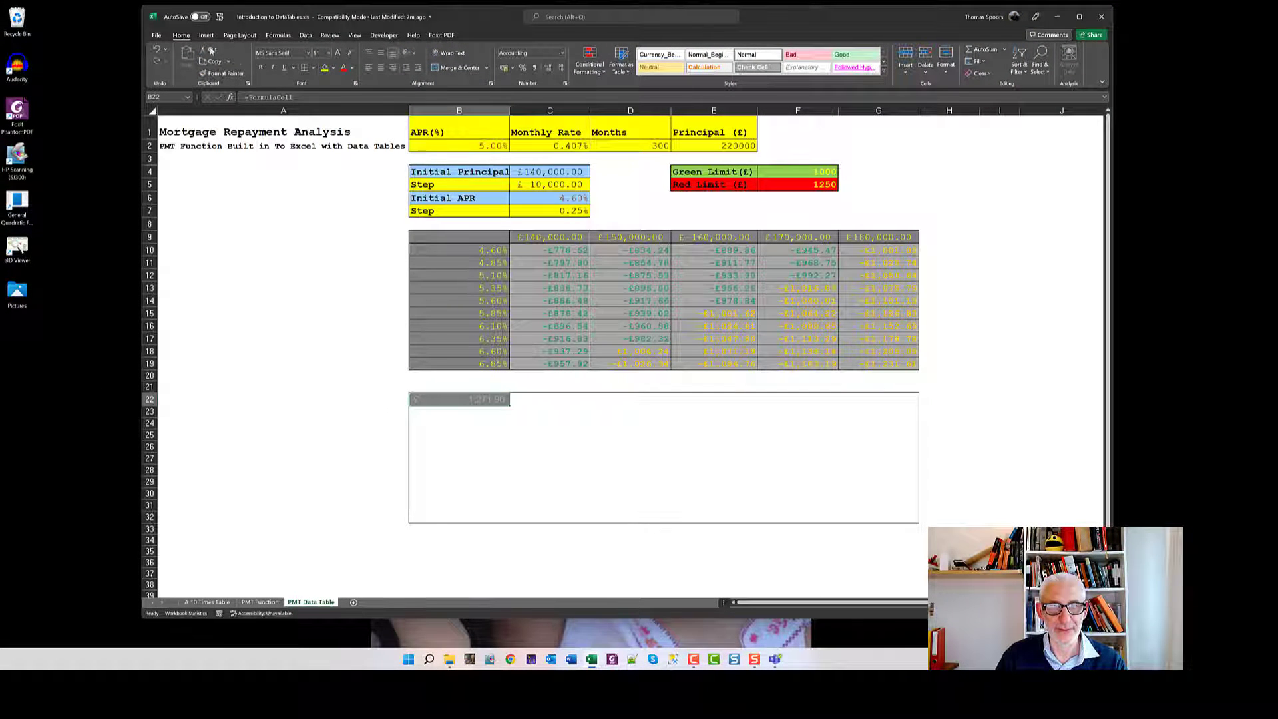
left_click(352, 68)
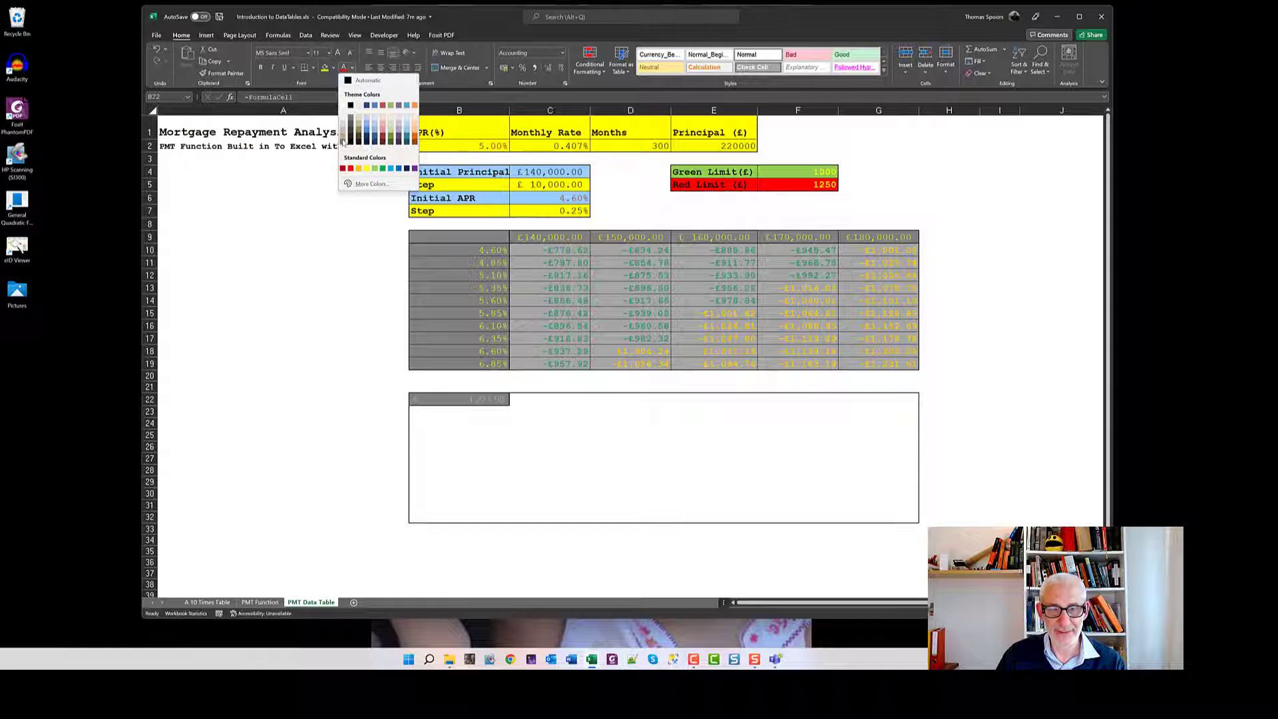
left_click(350, 137)
left_click(371, 398)
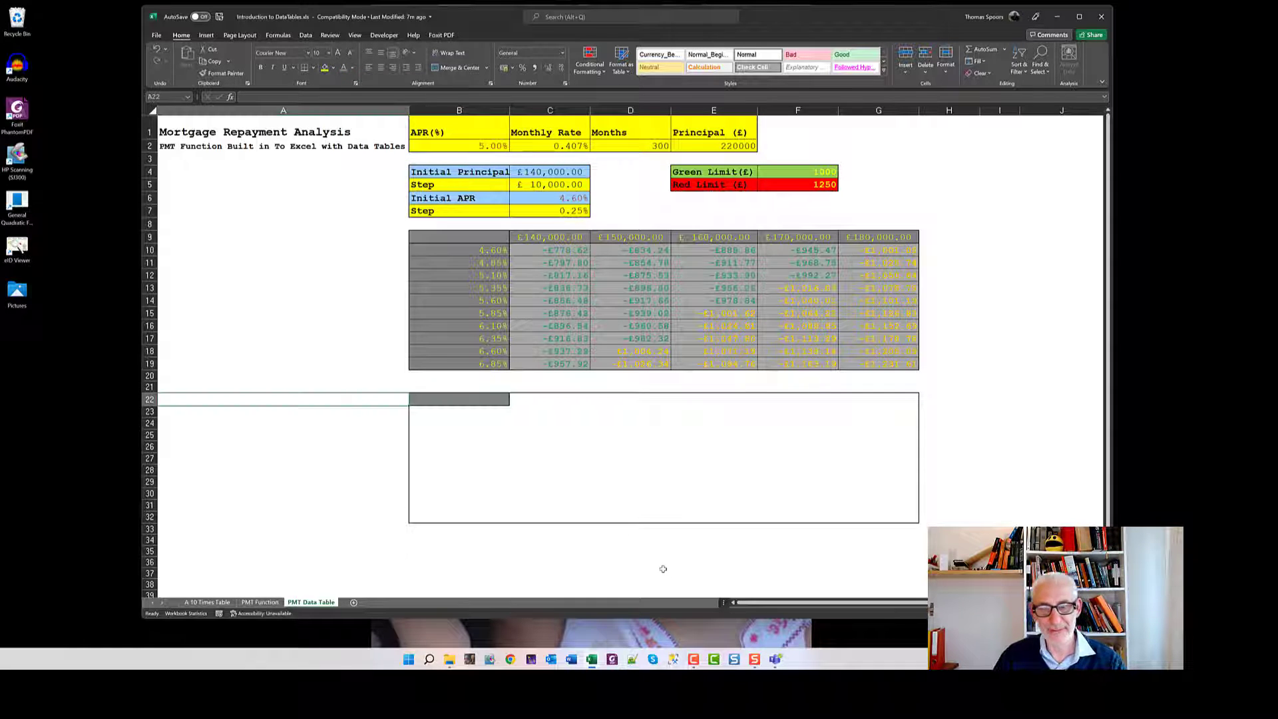
left_click(630, 470)
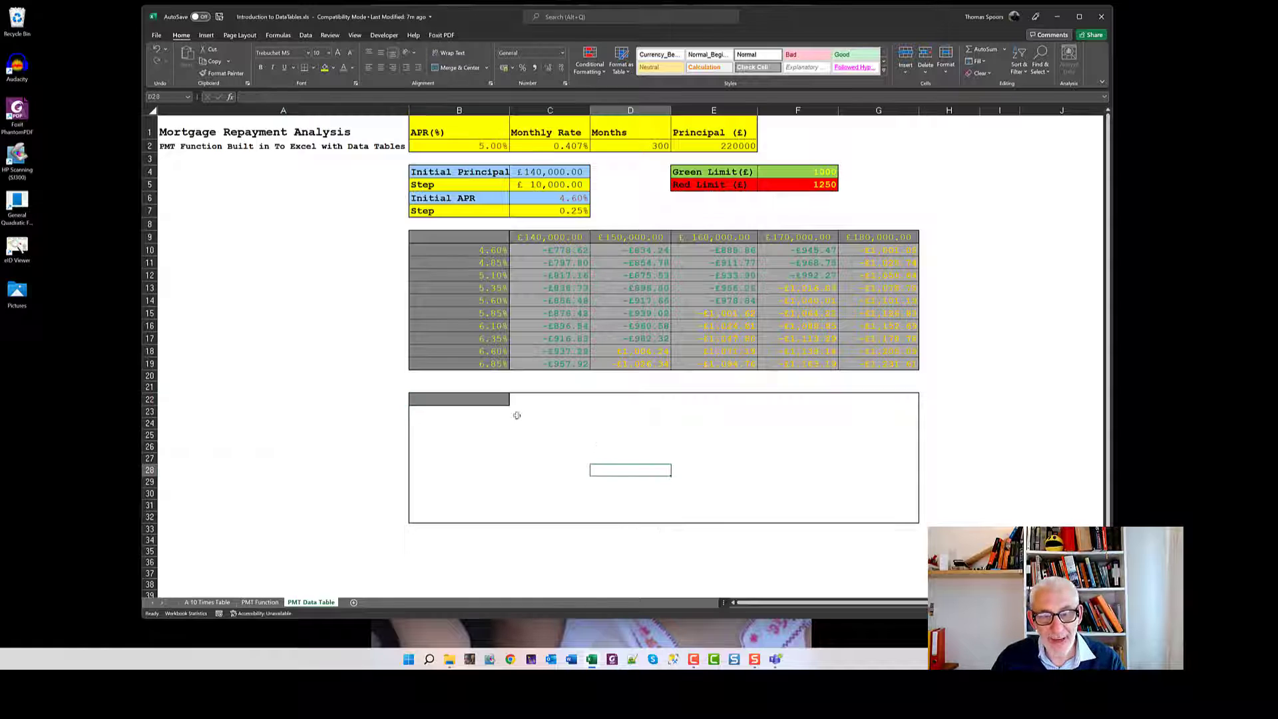
Link the first APR heading in B23 to the Initial APR with =C6
left_click(463, 413)
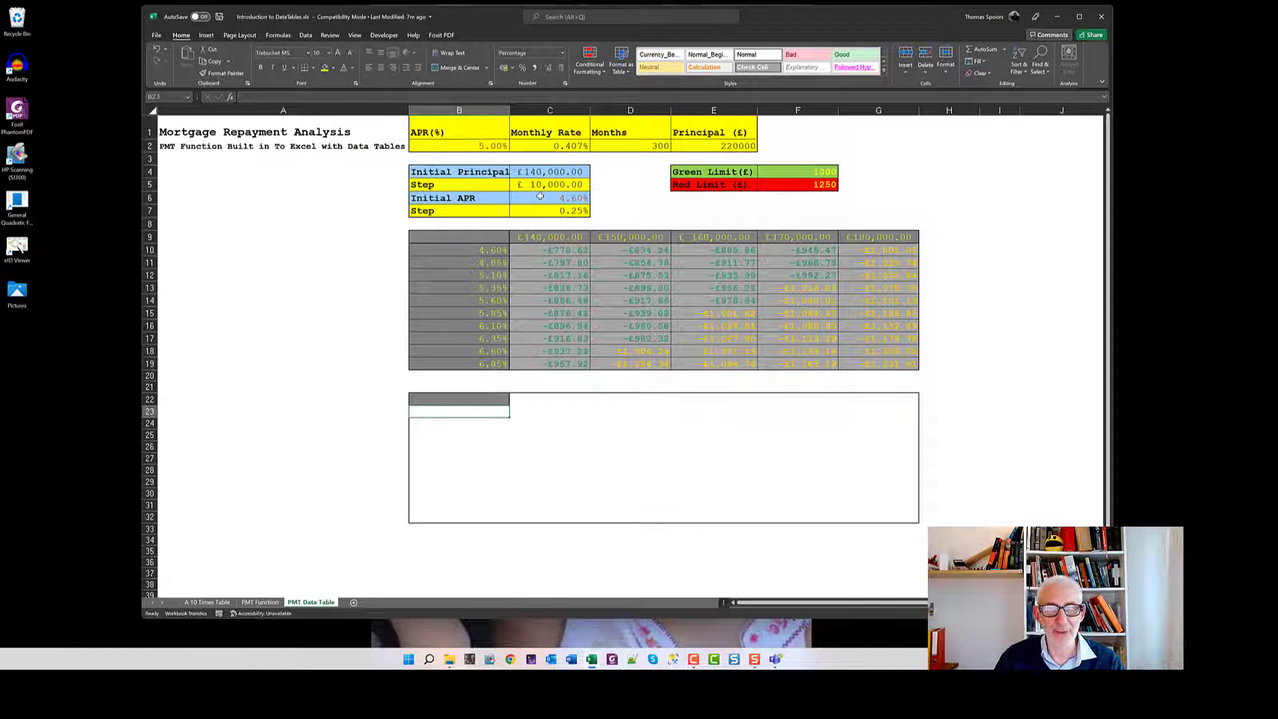
left_click(540, 196)
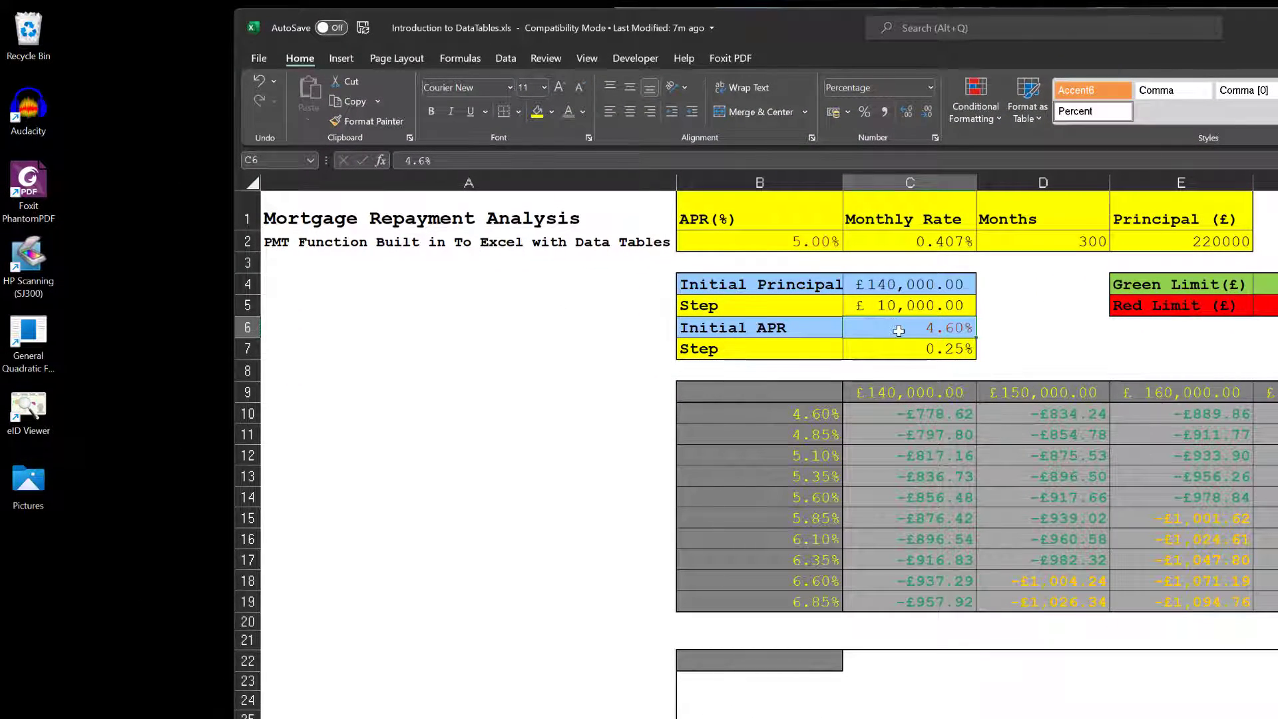
key("Return")
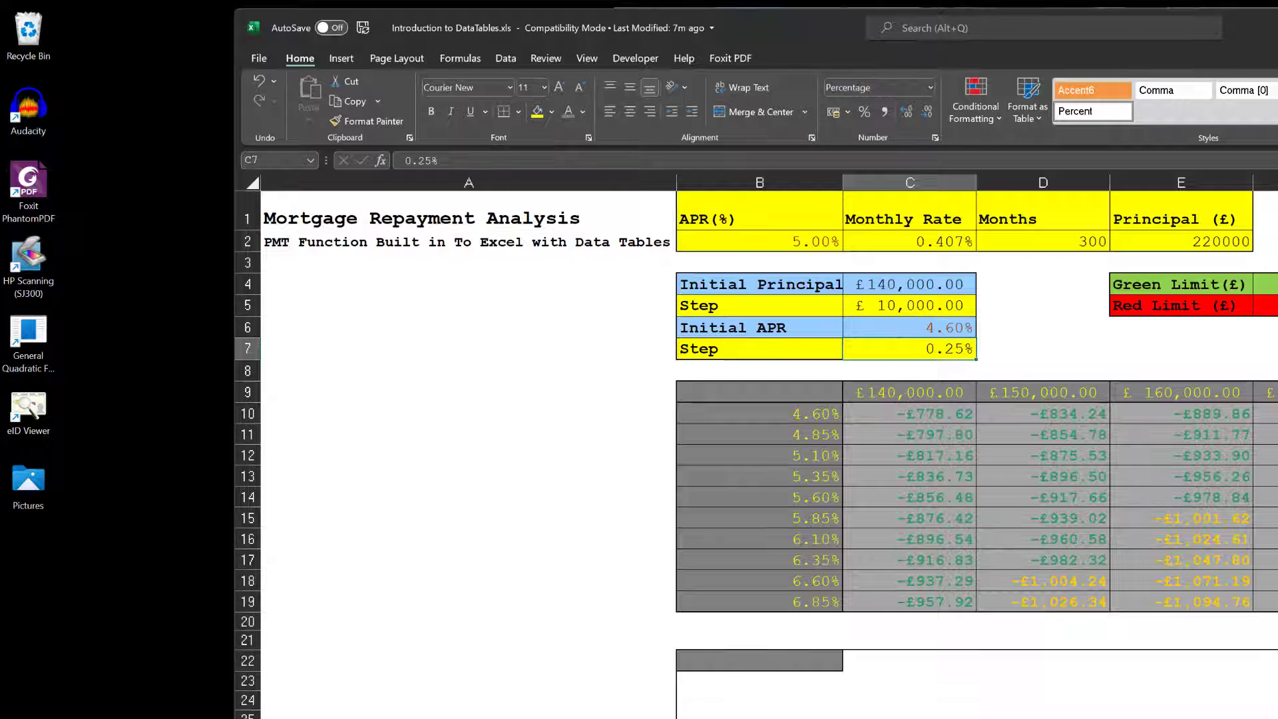
left_click(746, 679)
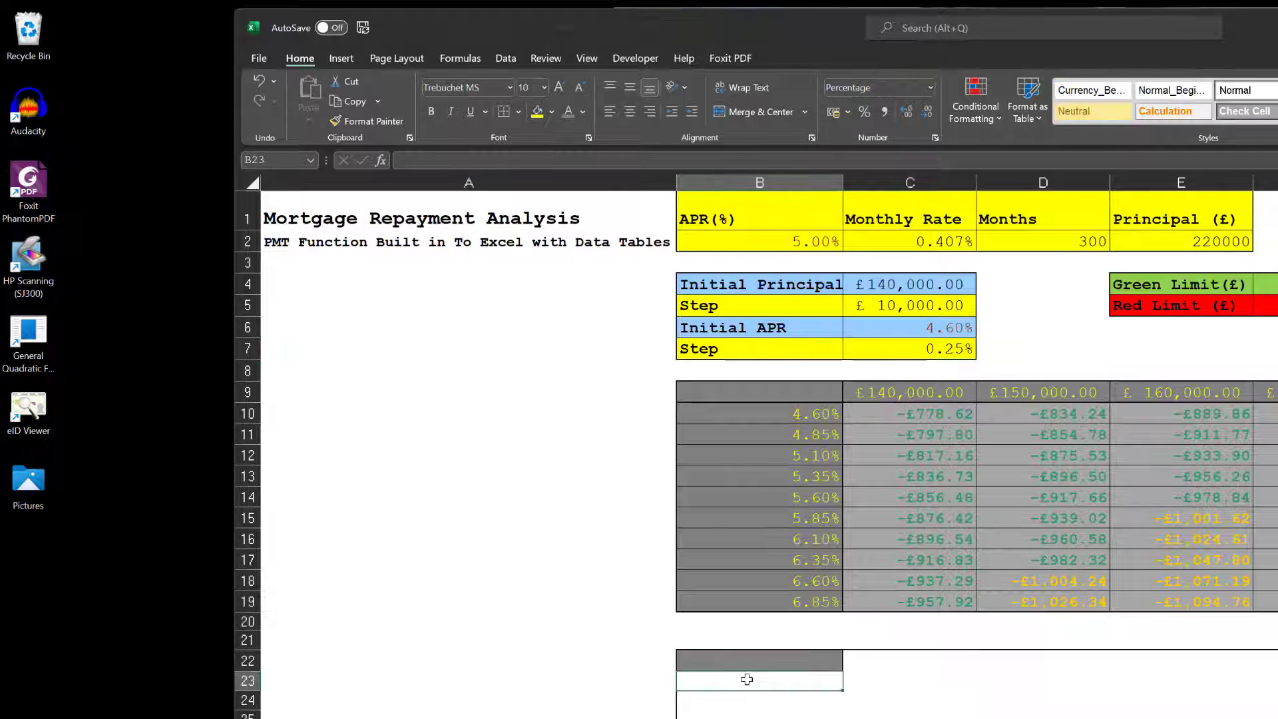
type("=")
left_click(907, 331)
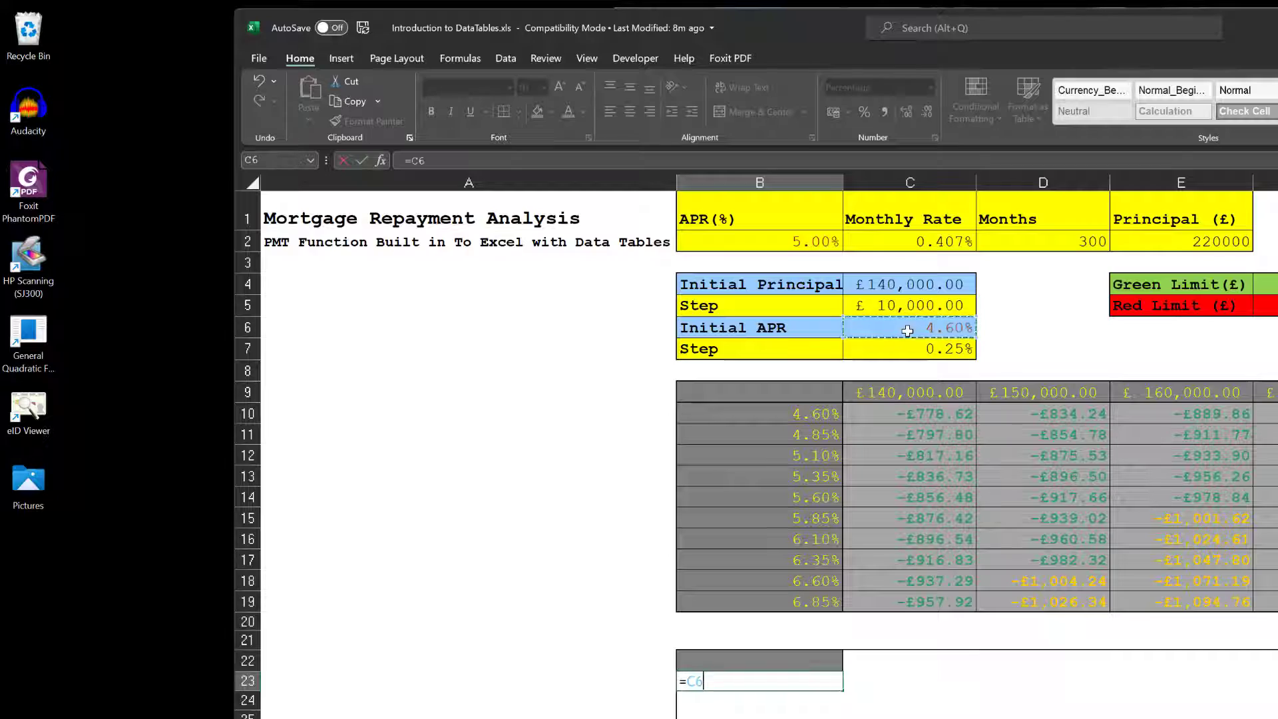
key("Return")
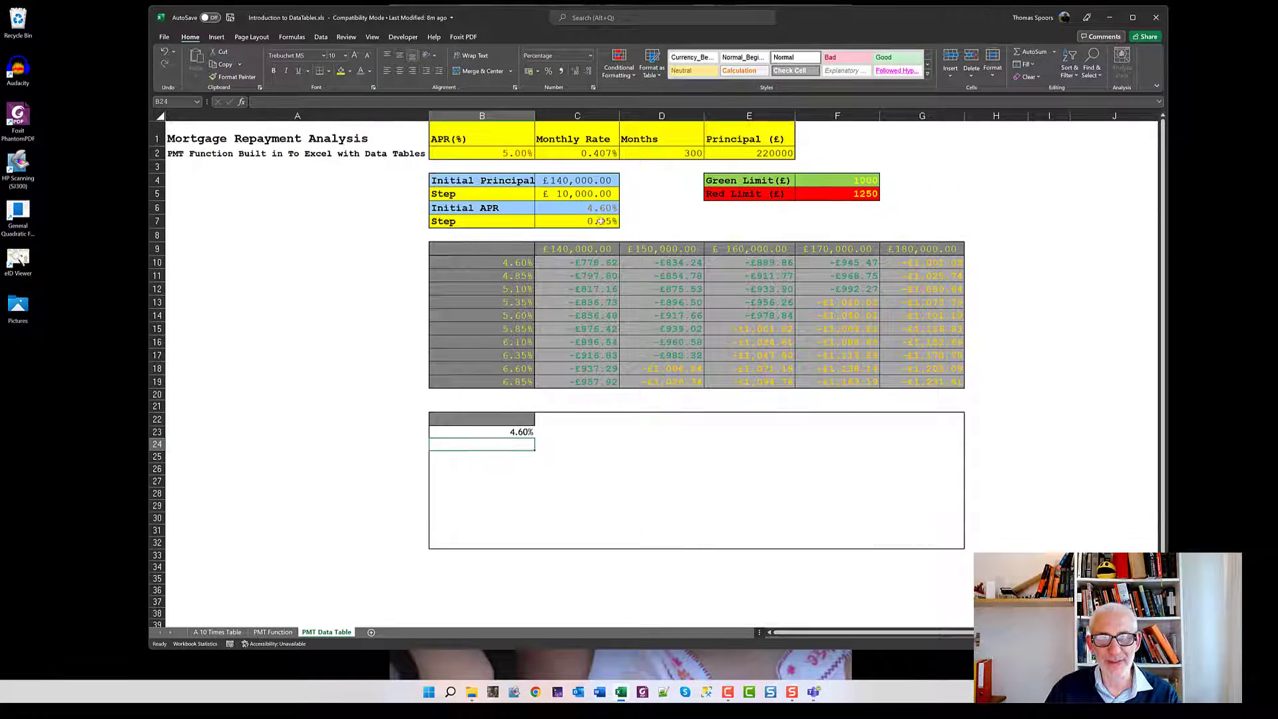
Enter =B23+$C$7 in B24 to raise the APR heading by the absolute-referenced APR Step
type("=")
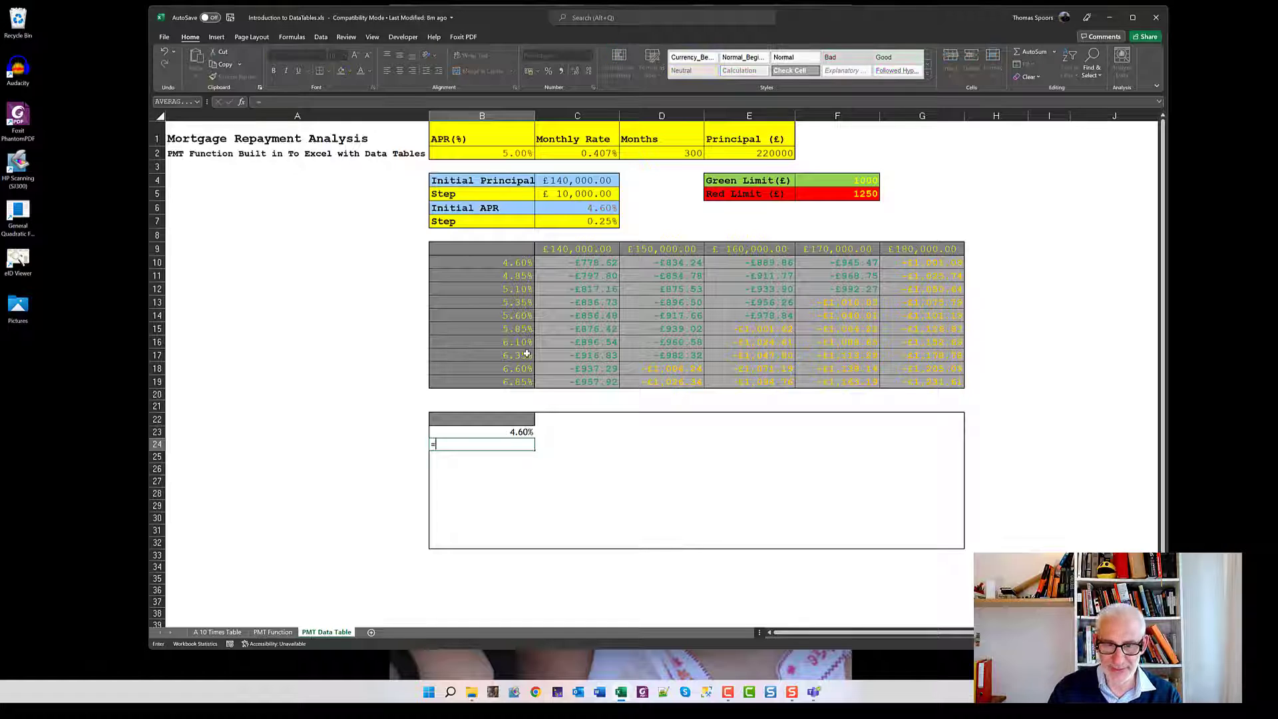
left_click(490, 434)
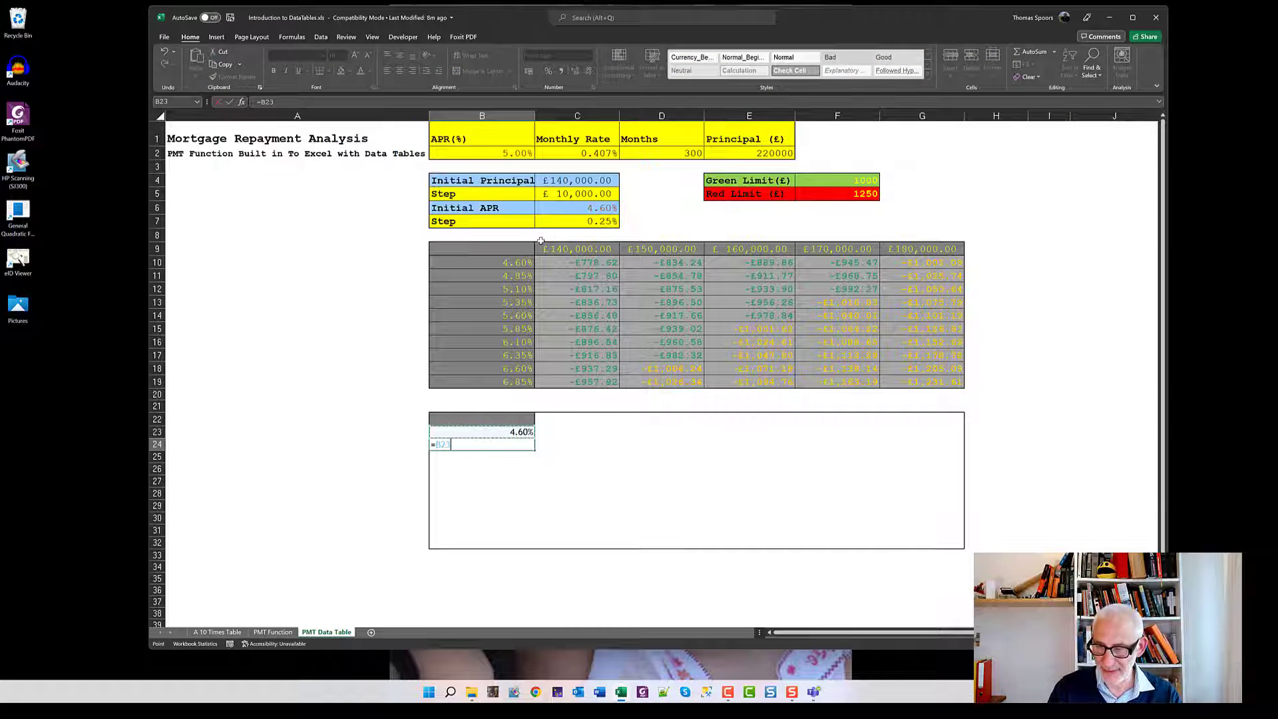
type("+")
left_click(562, 224)
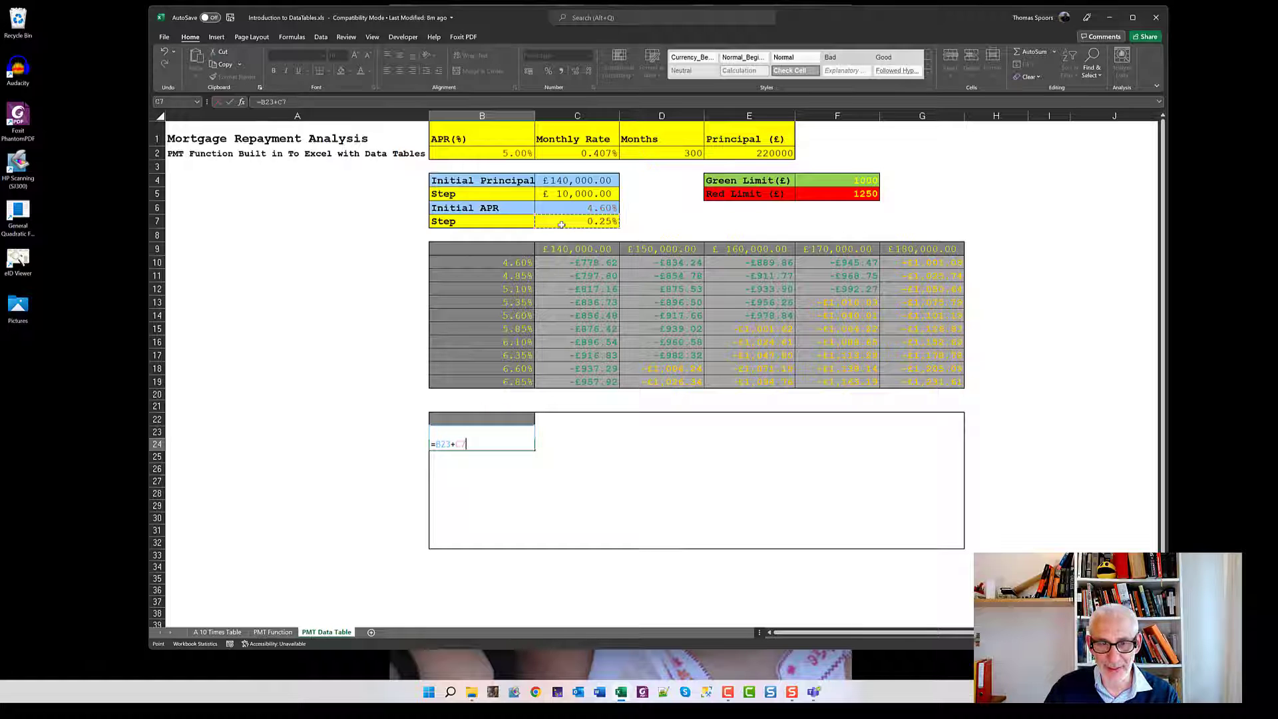
key("F4")
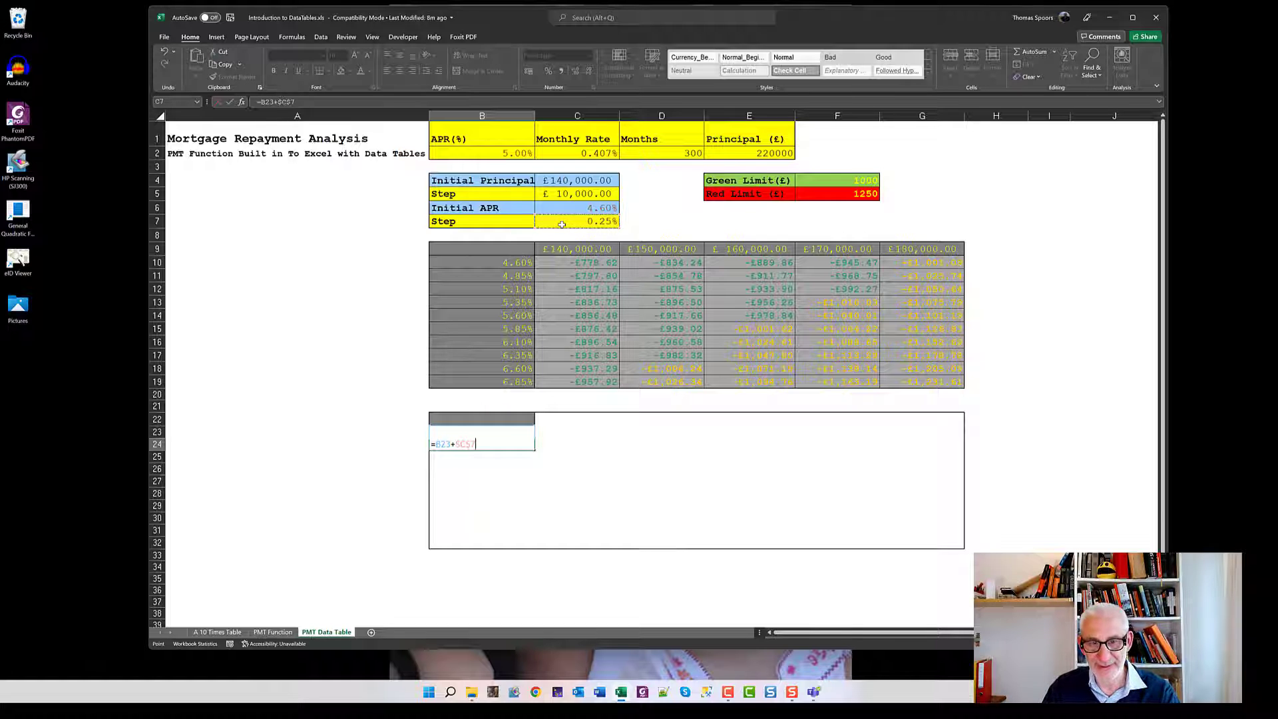
key("Return")
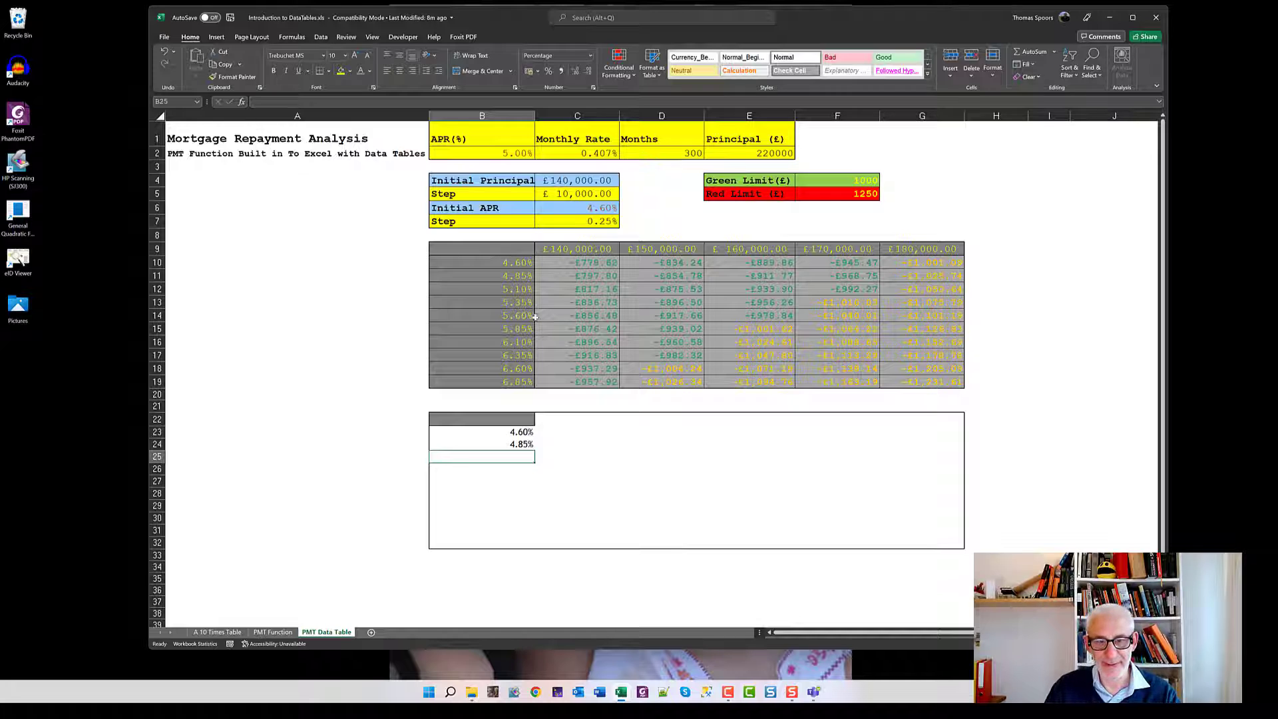
Fill the APR heading formula from B24 down to B32
left_click(484, 434)
left_click(485, 442)
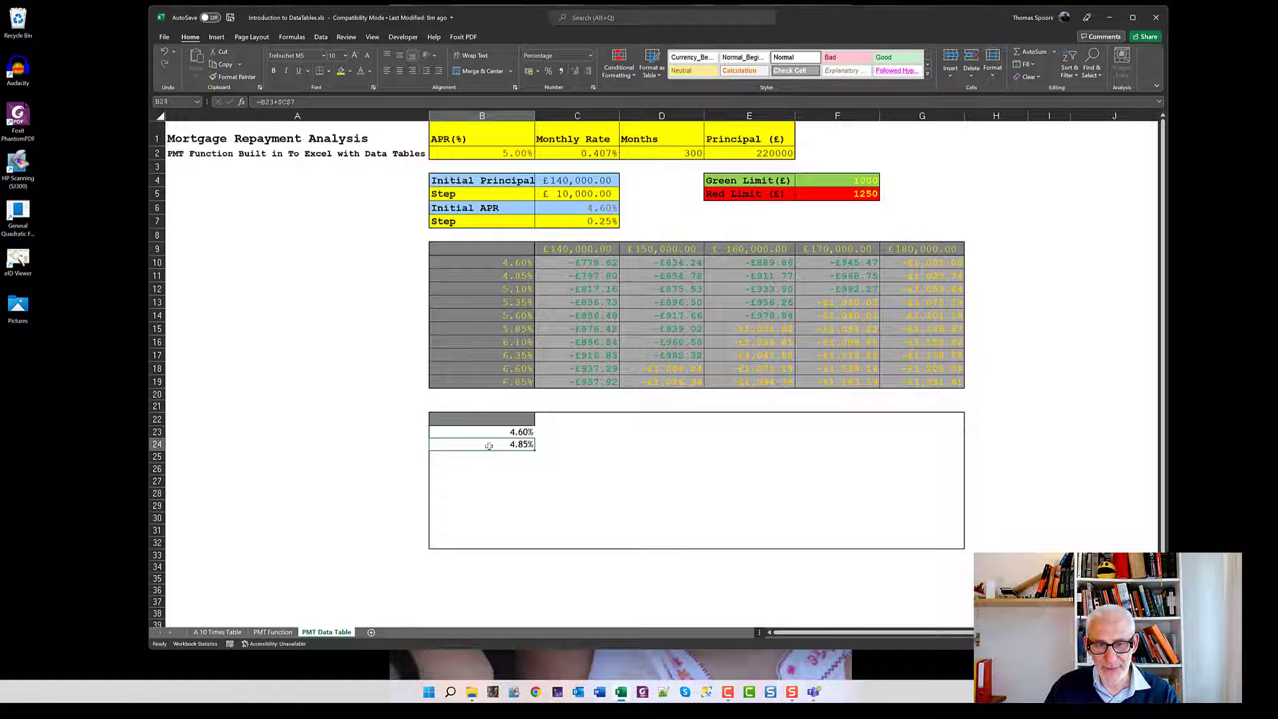
left_click_drag(535, 452, 525, 545)
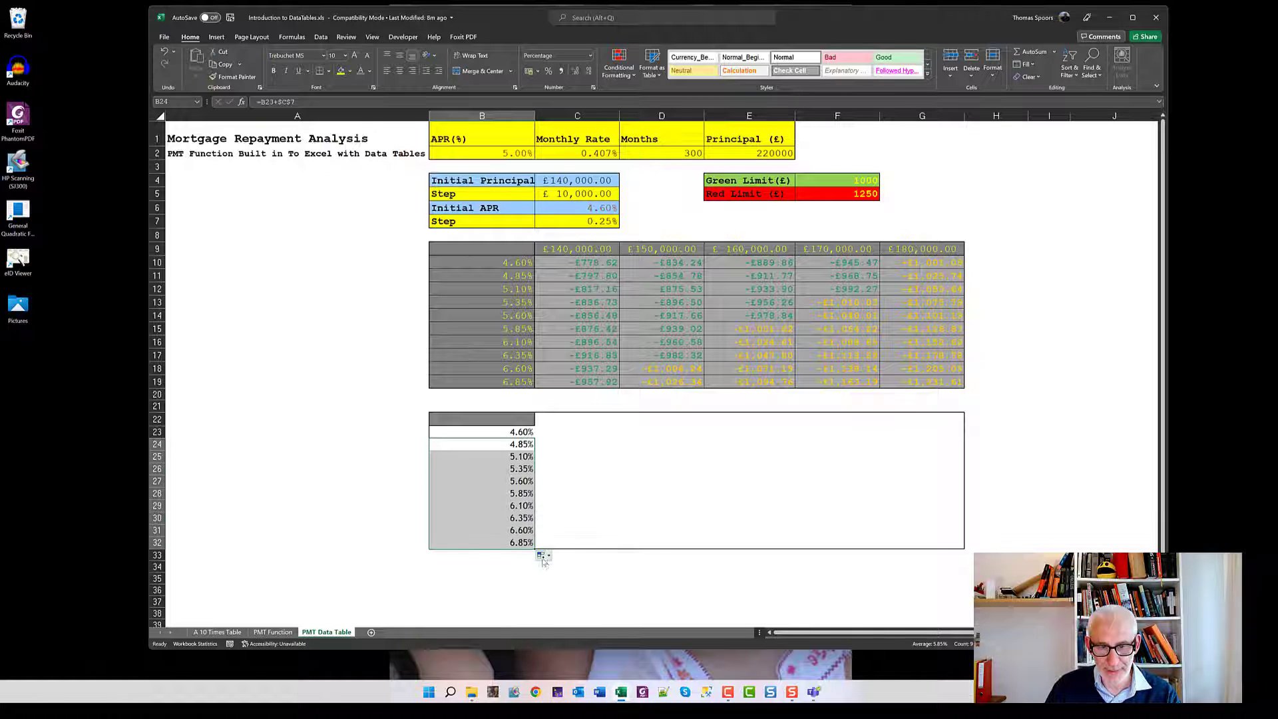
Link the first principal heading in C22 to the Initial Principal with =C4
left_click(546, 420)
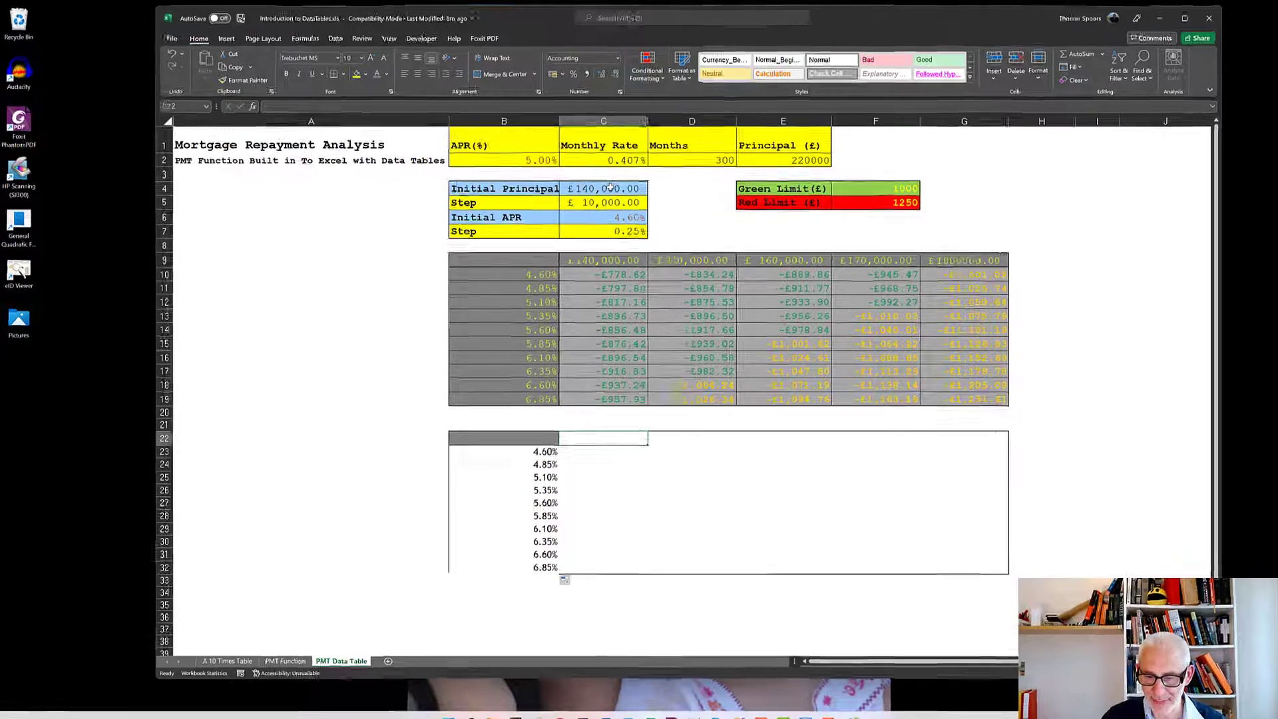
type("=")
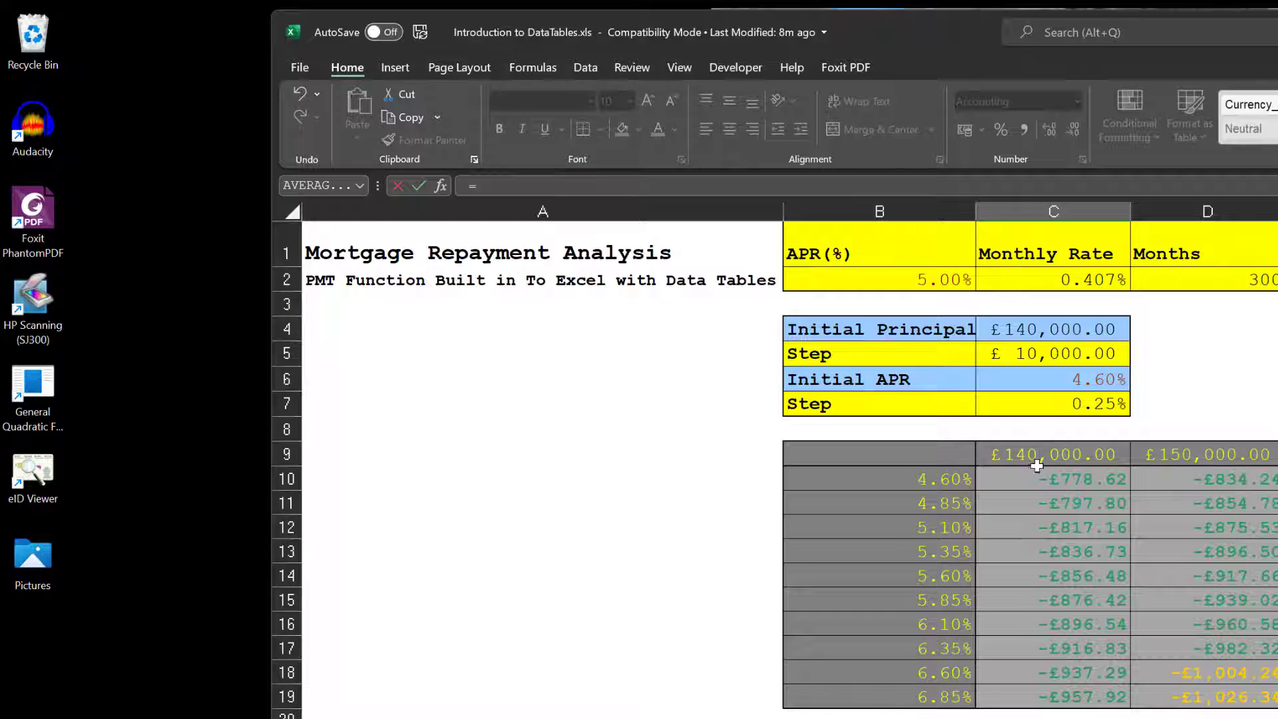
left_click(1046, 329)
key("Return")
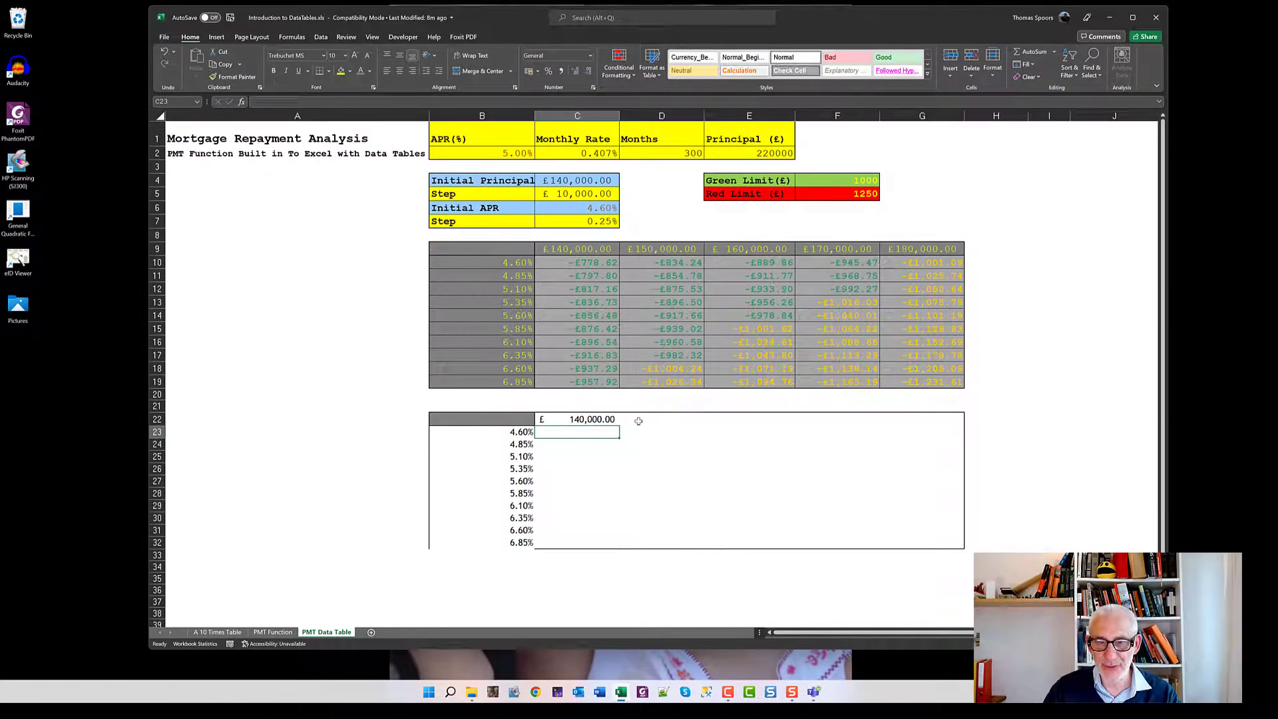
Enter =C22+$C$5 in D22 to raise the principal heading by the absolute-referenced principal Step
left_click(639, 420)
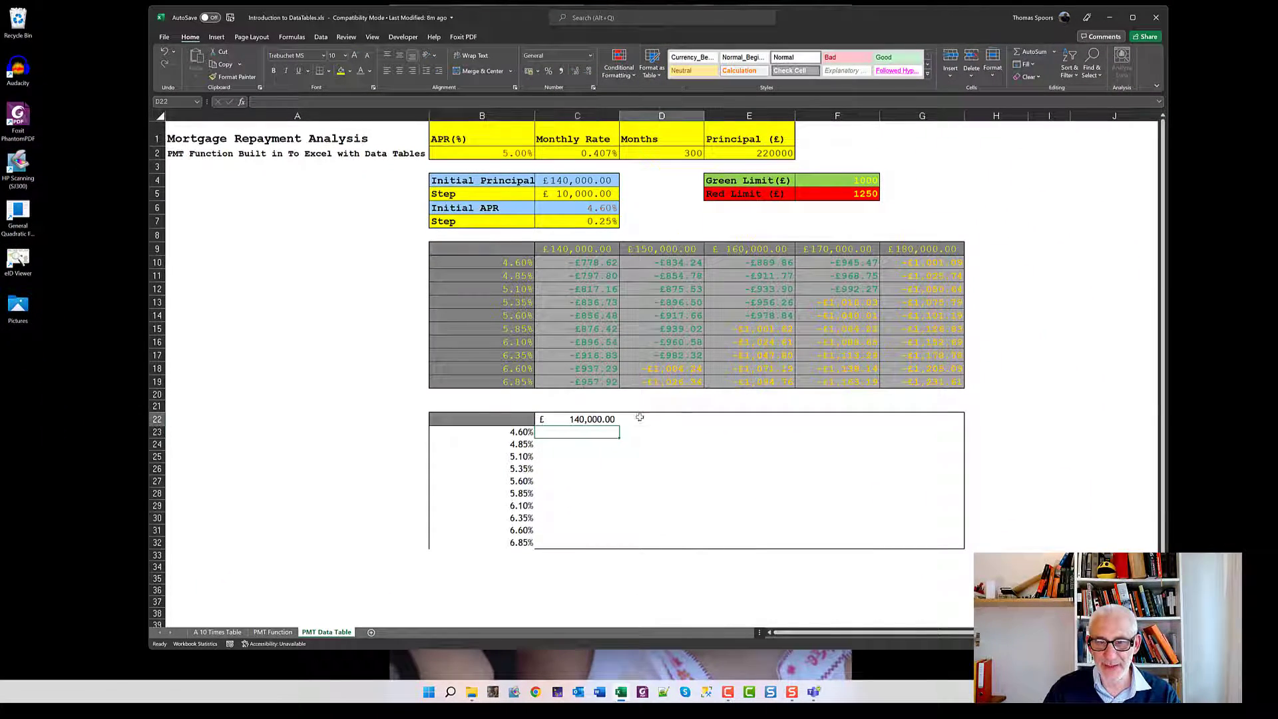
type("=")
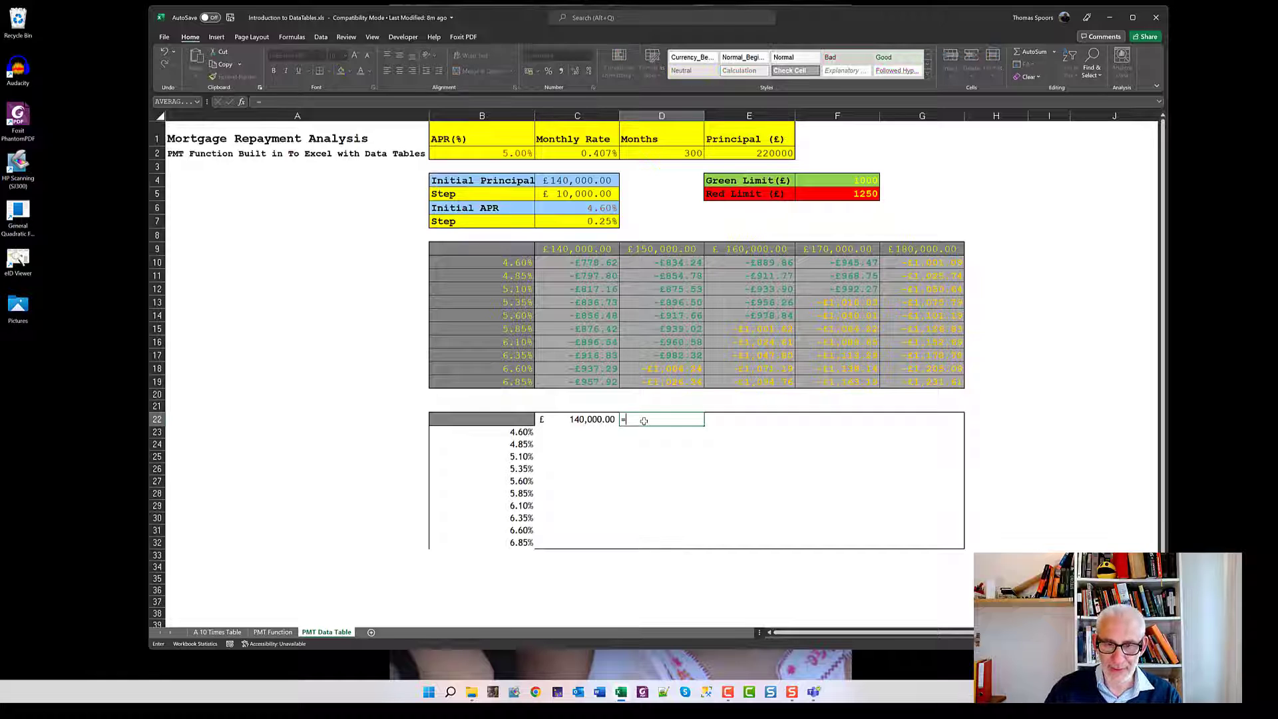
left_click(585, 419)
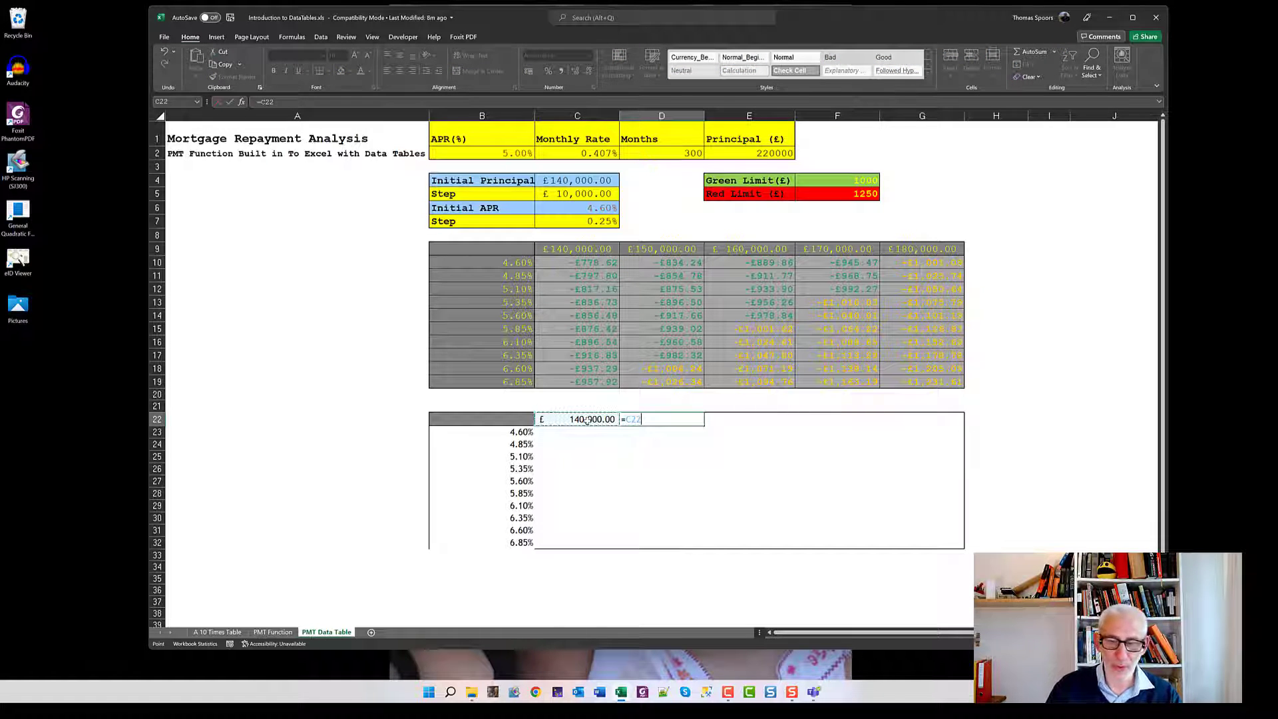
type("+")
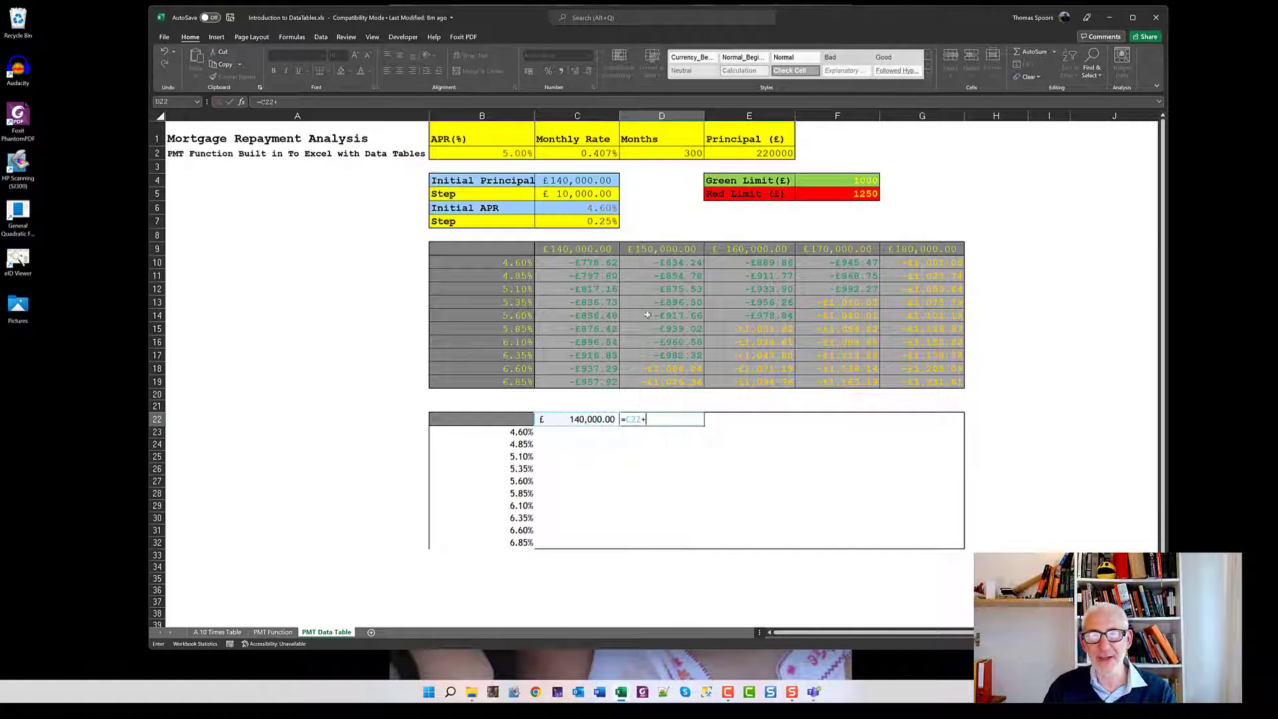
left_click(574, 194)
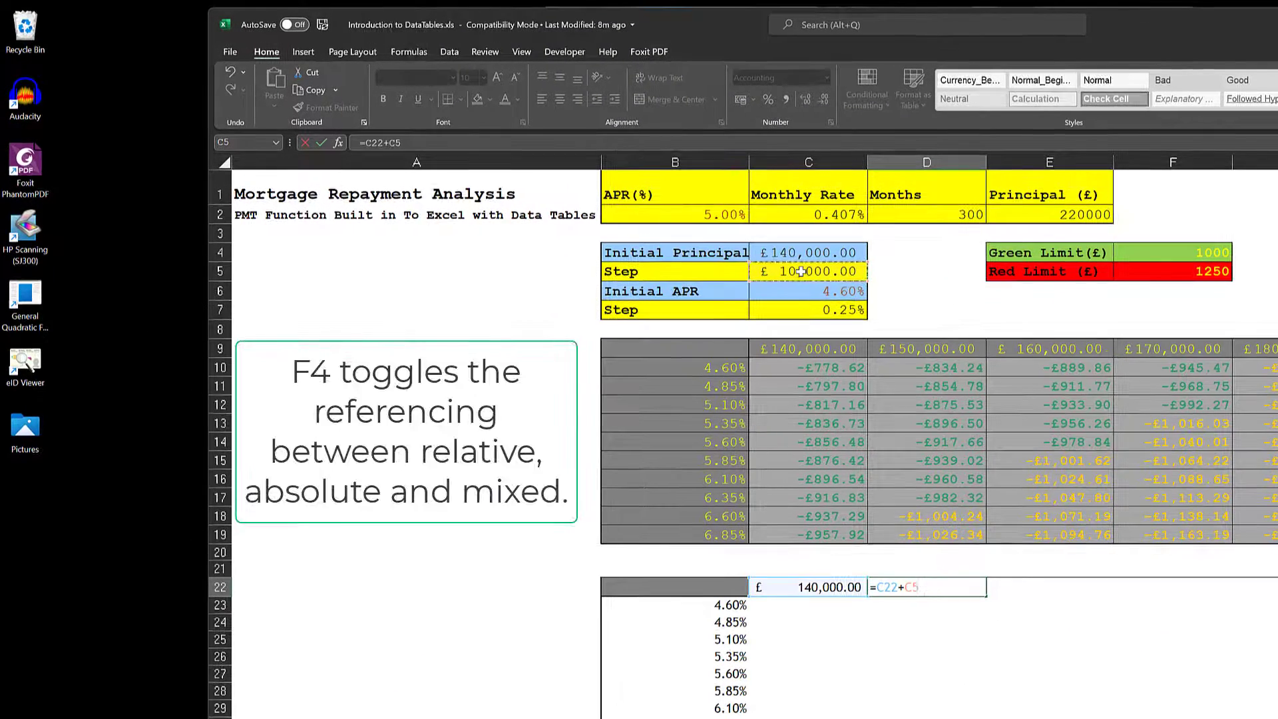
key("F4")
key("Return")
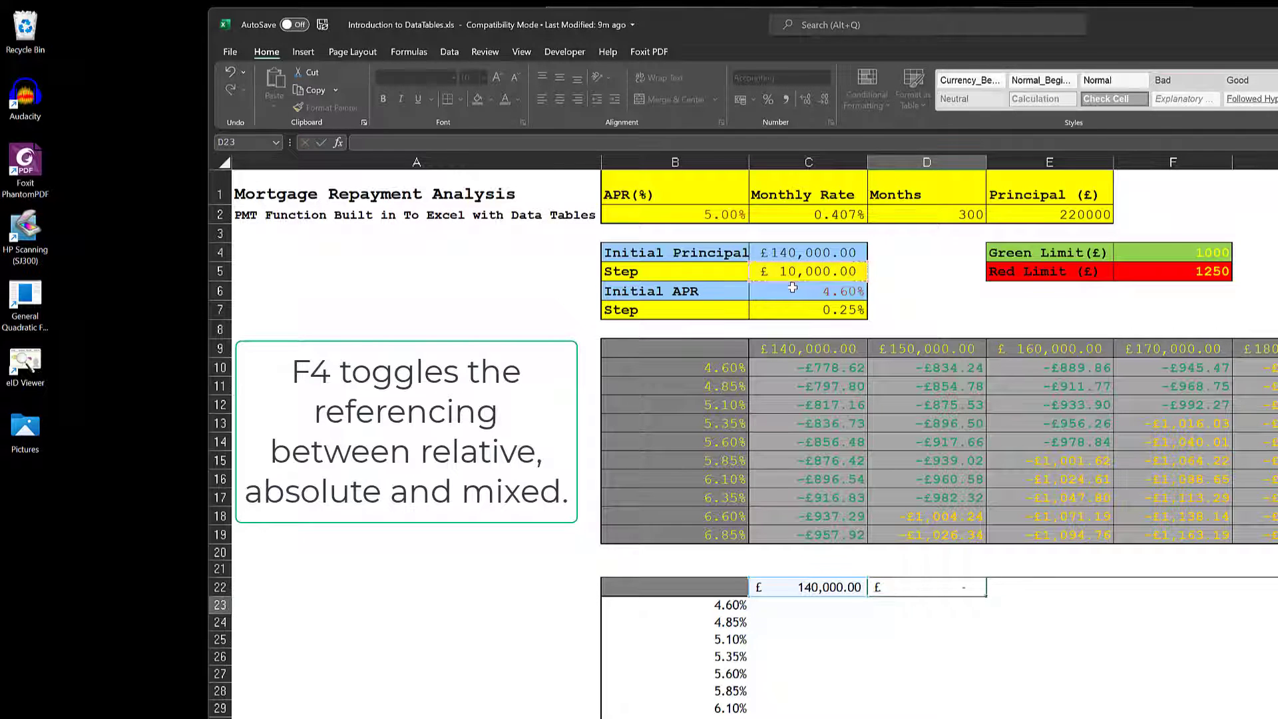
Fill the principal heading formula from D22 across to G22
left_click(898, 586)
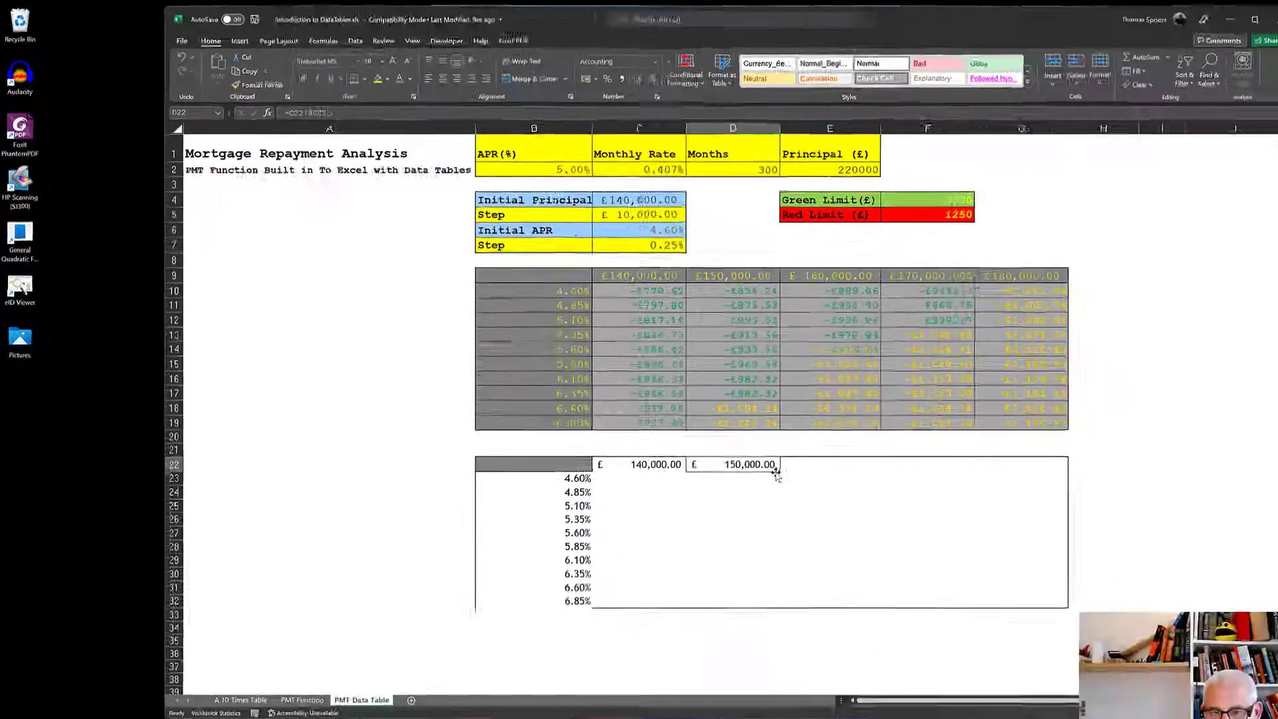
left_click_drag(975, 589, 1250, 598)
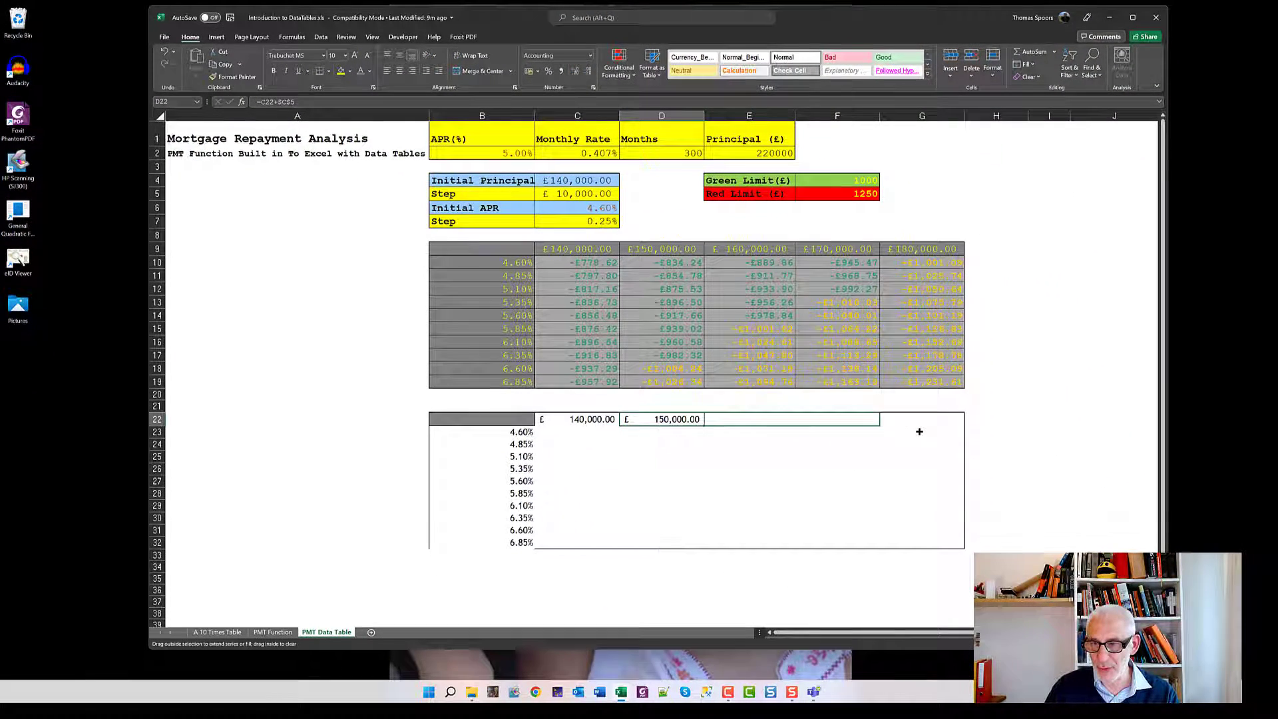
left_click_drag(919, 431, 938, 429)
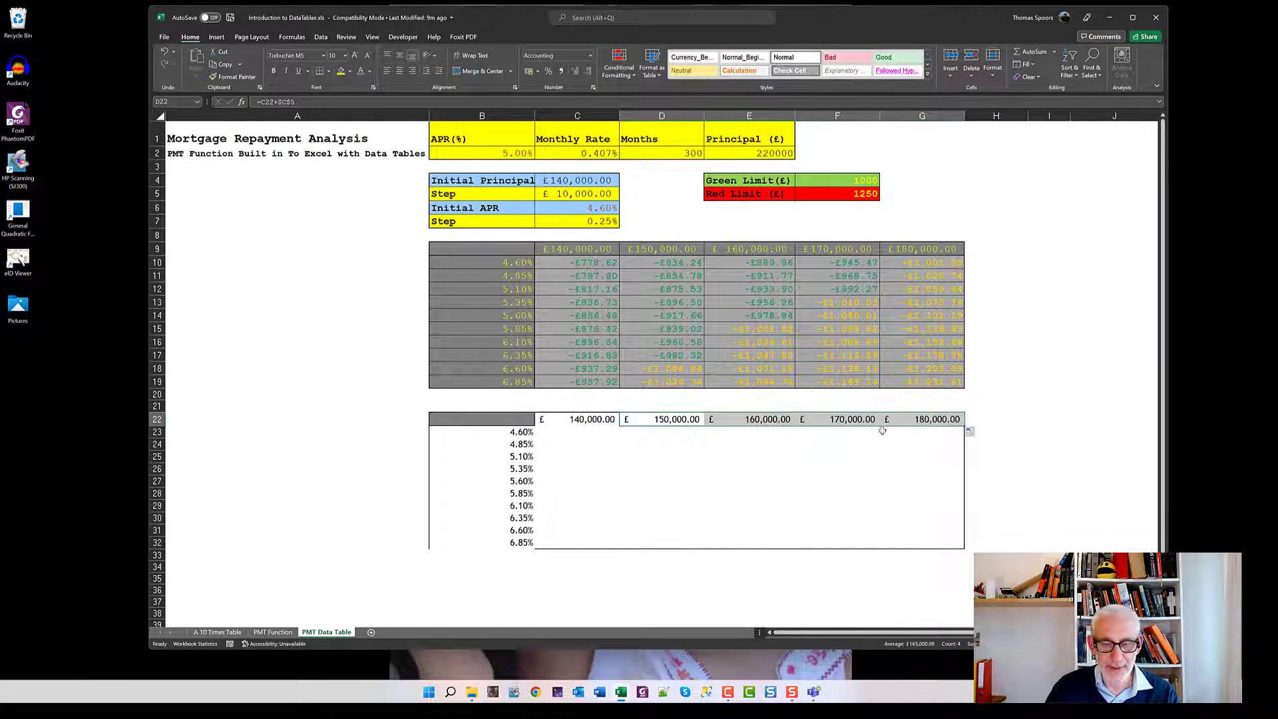
Apply thick outside borders around the new table range B22:G32
left_click(479, 421)
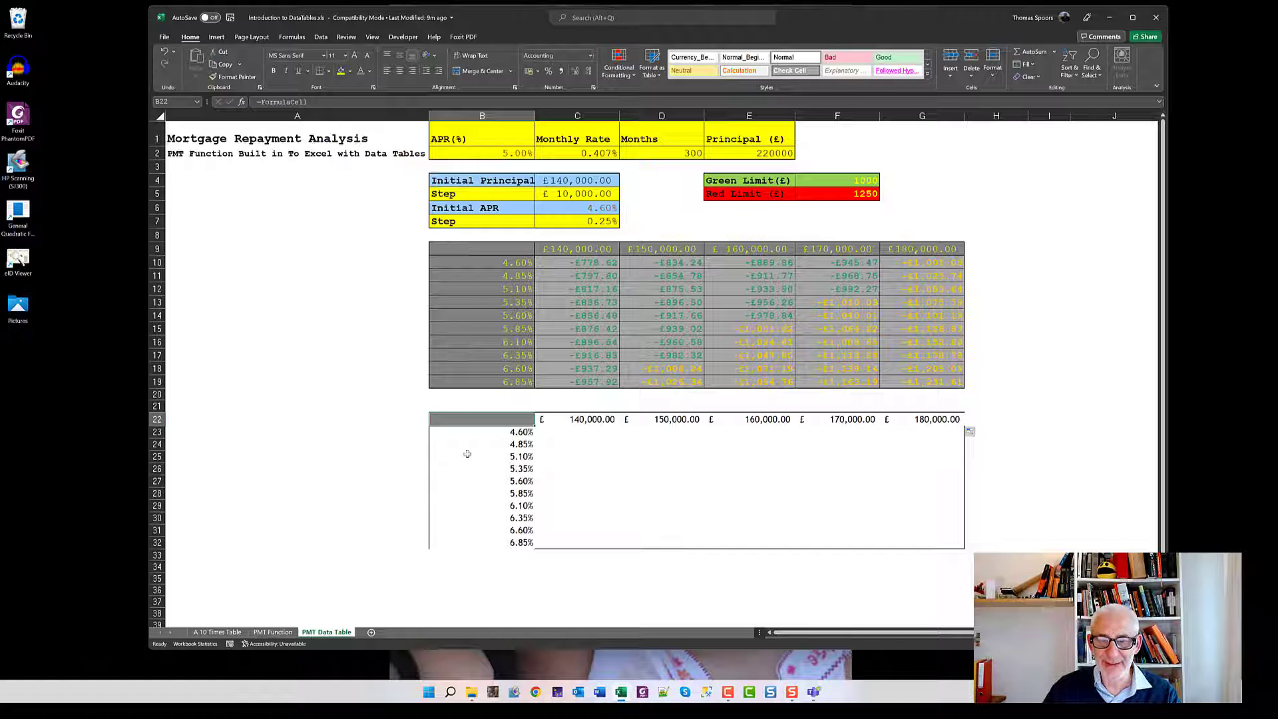
left_click_drag(473, 422, 958, 542)
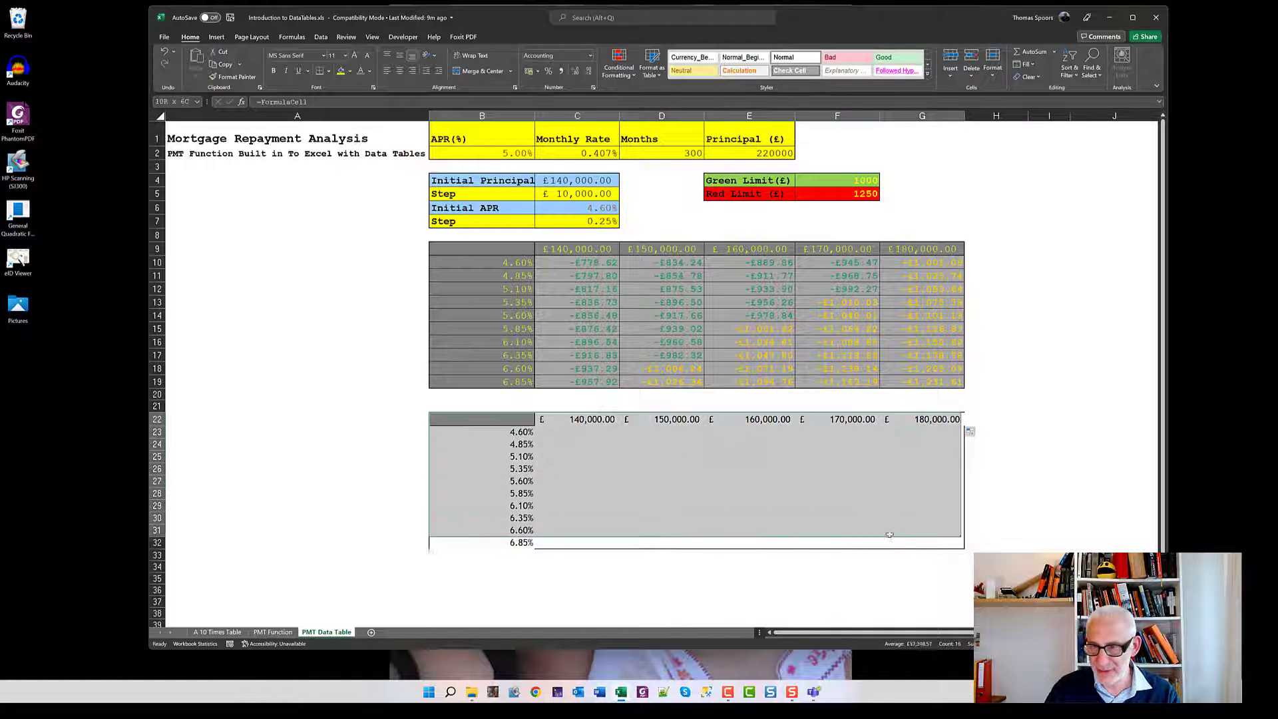
left_click(328, 71)
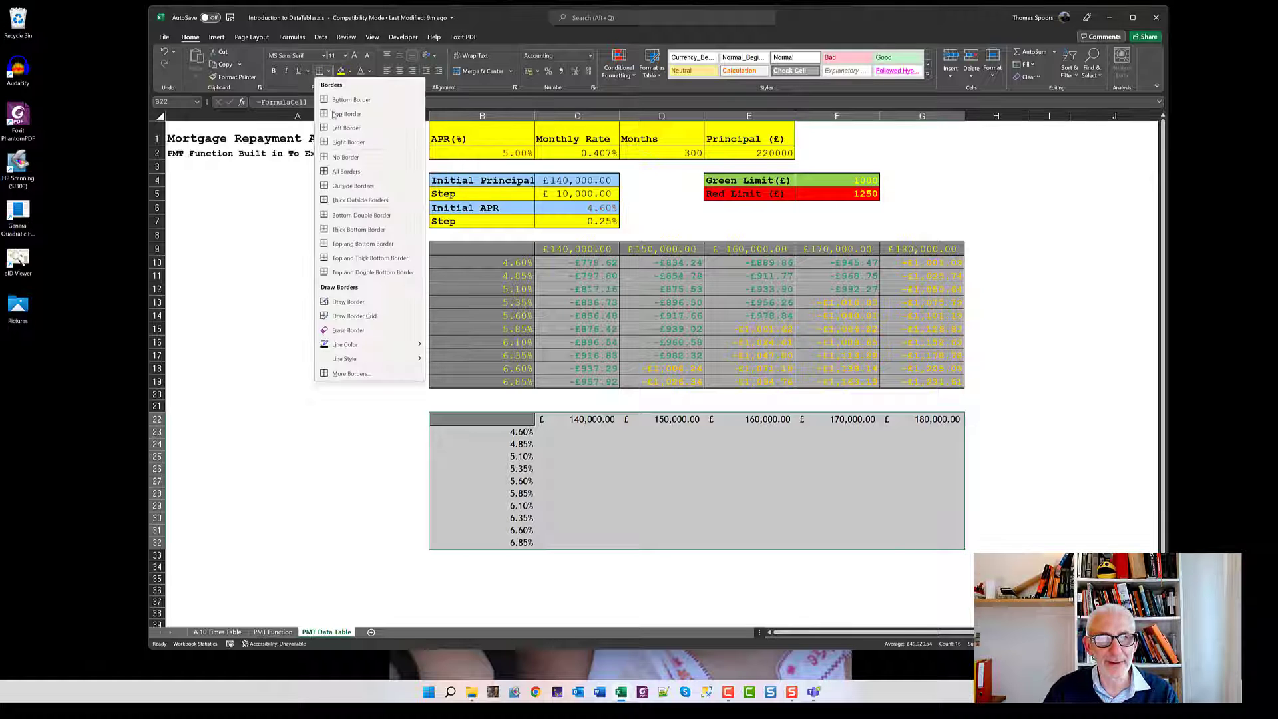
left_click(352, 200)
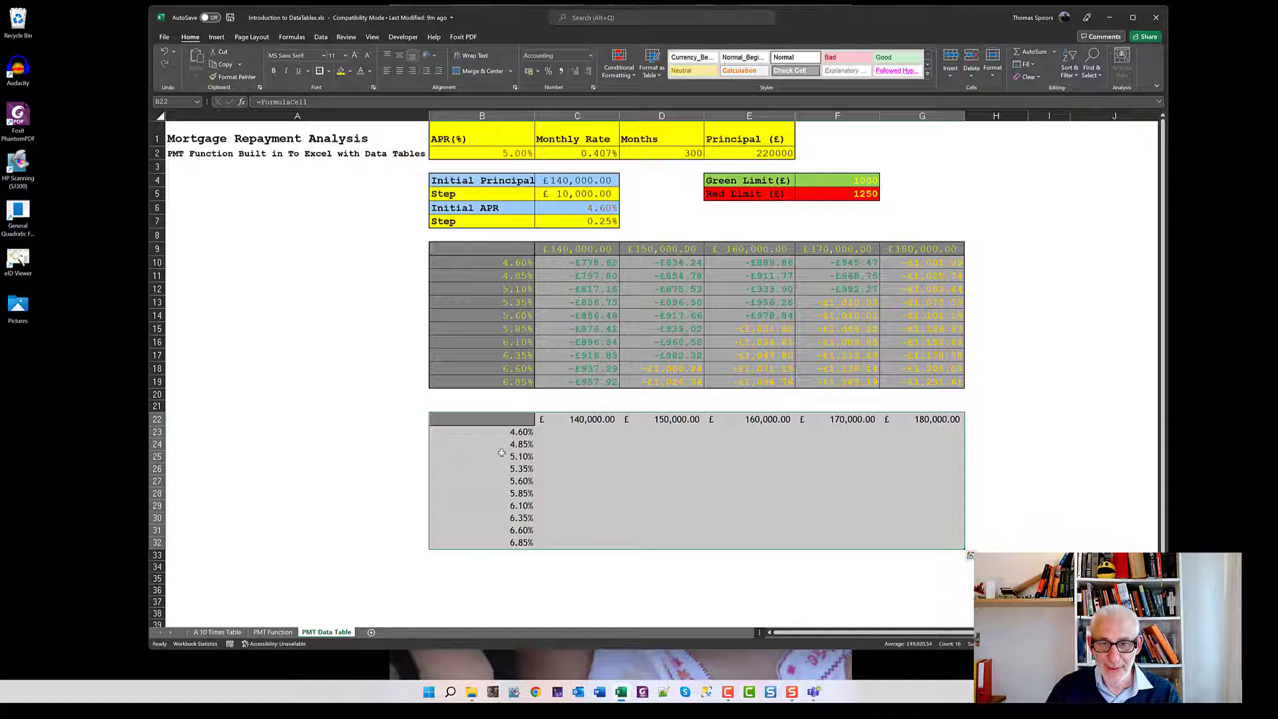
Create a What-If data table over B22:G32 with row input cell $E$2 (Principal) and column input cell $B$2 (APR)
left_click(473, 422)
left_click_drag(460, 419, 920, 537)
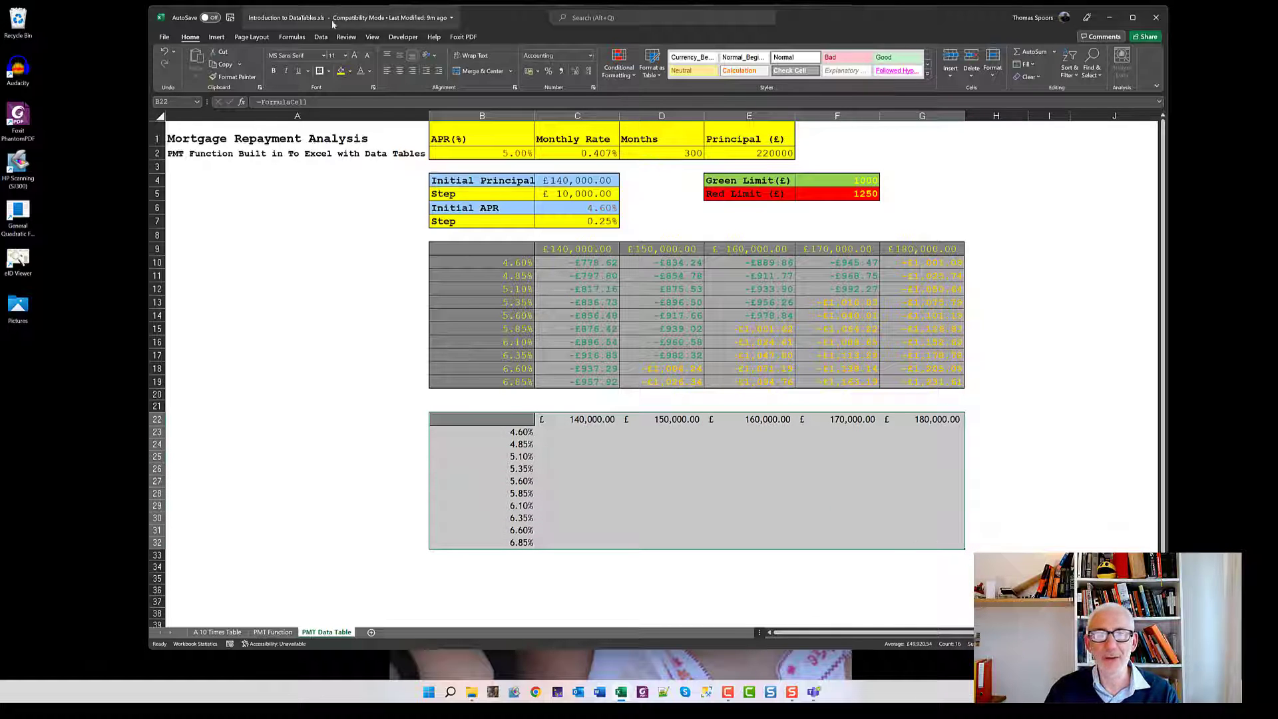
left_click(321, 38)
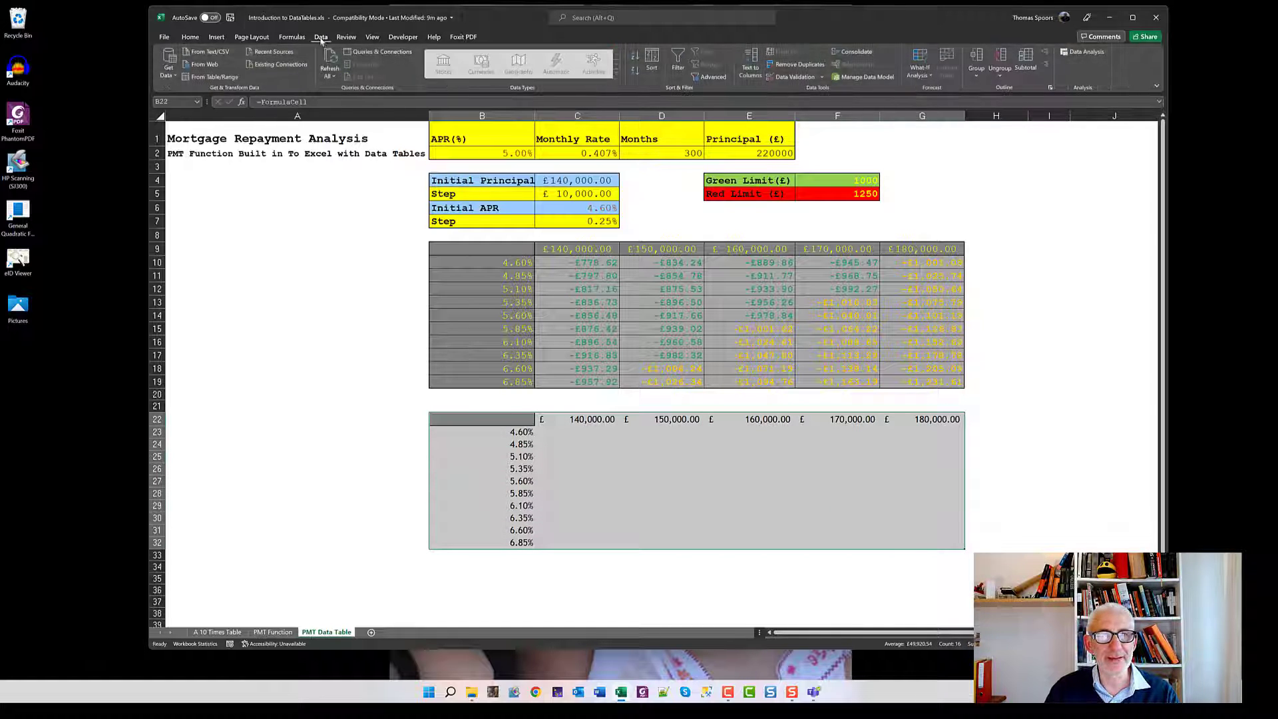
left_click(921, 73)
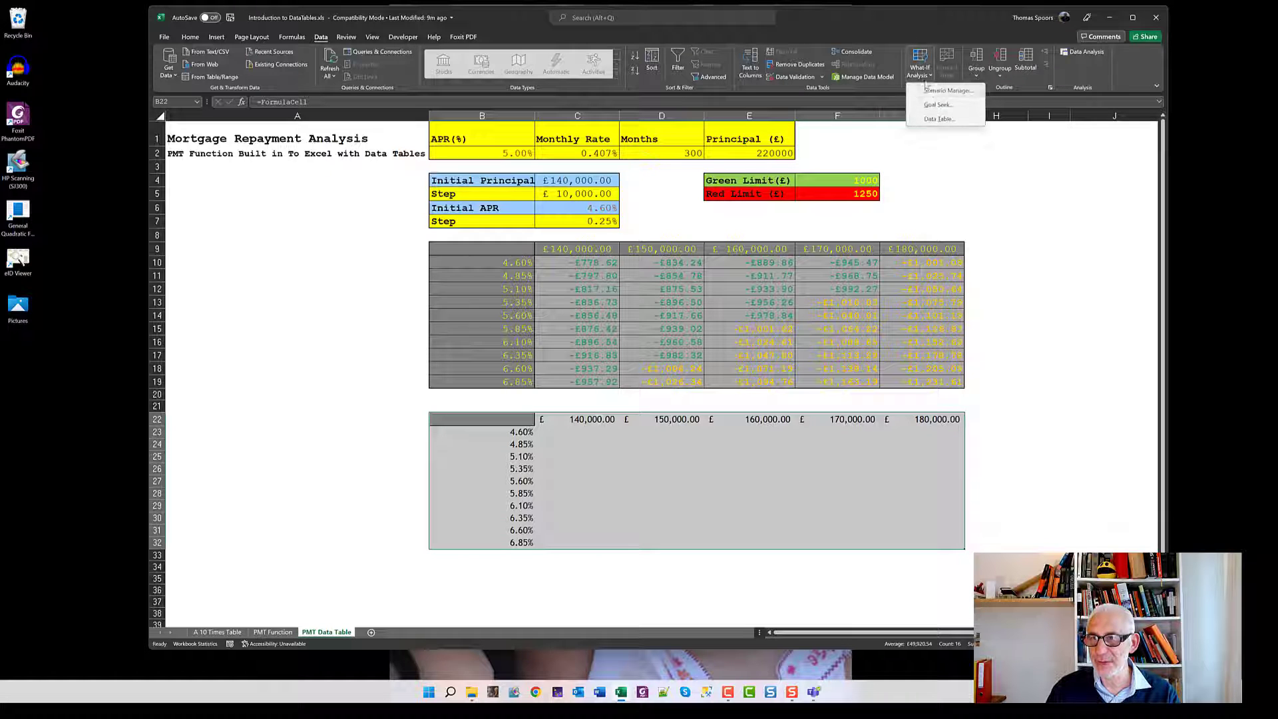
left_click(938, 118)
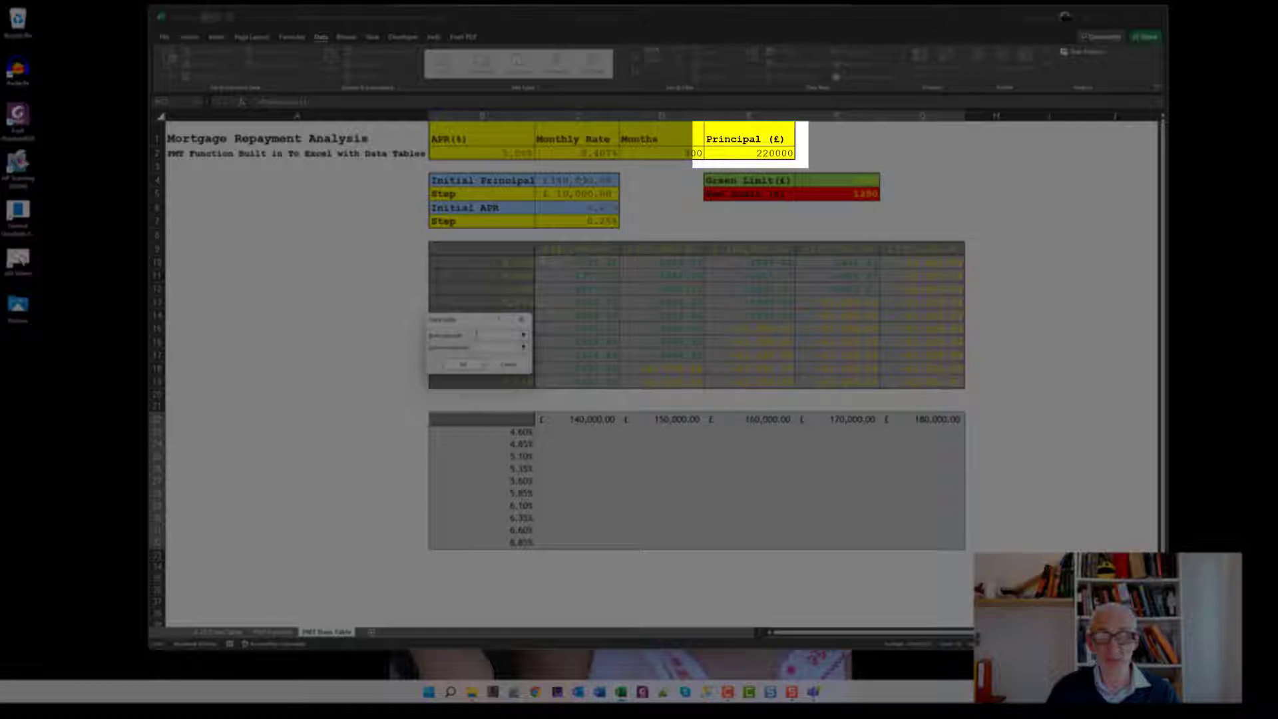
left_click(732, 148)
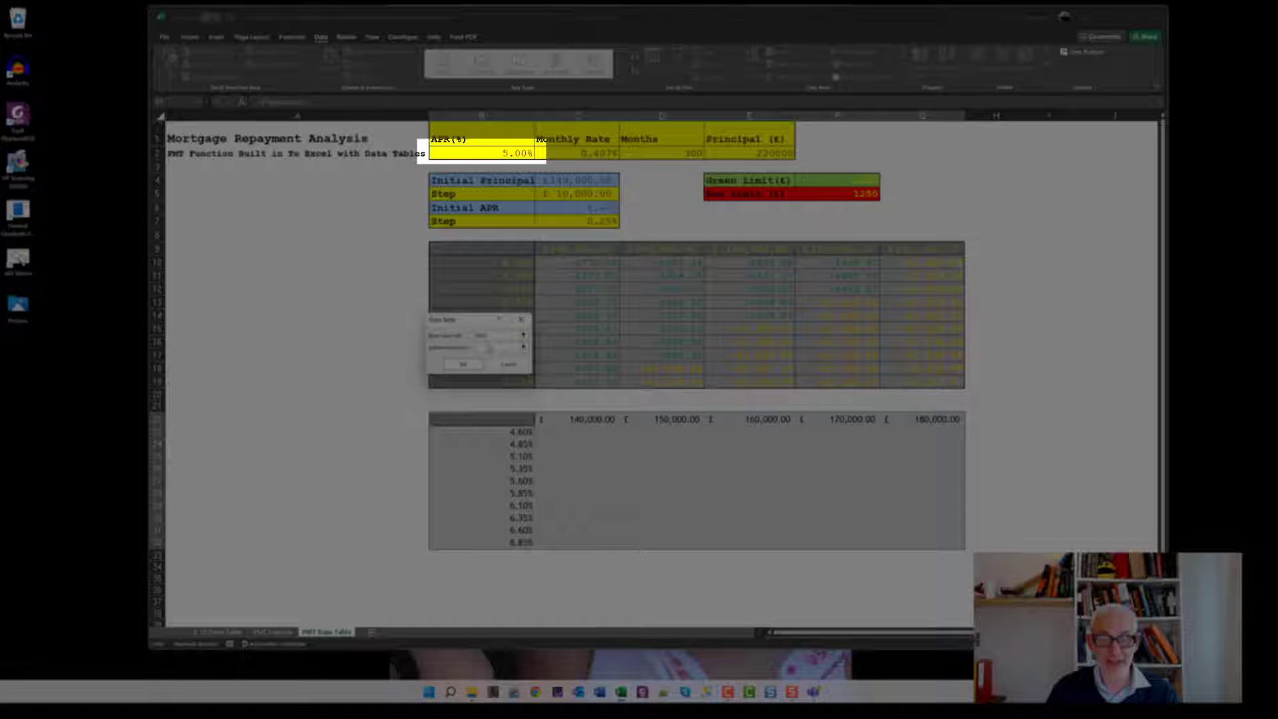
left_click(488, 150)
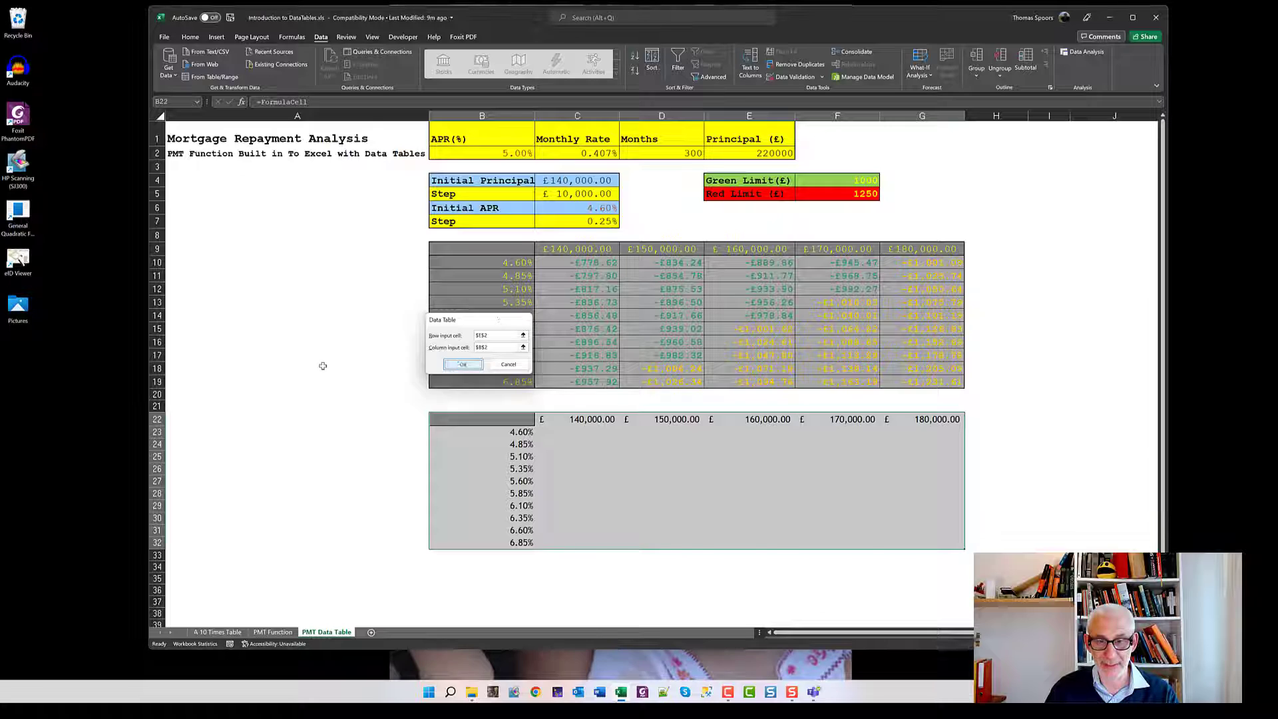
key("Return")
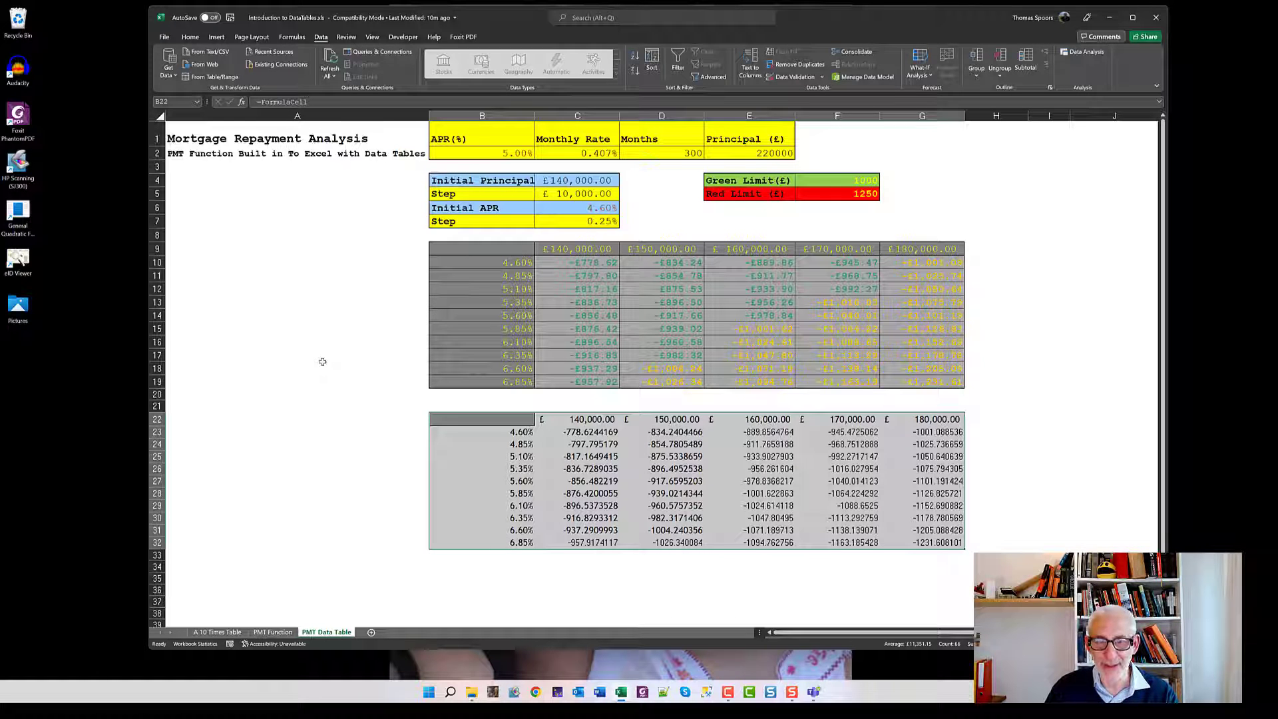
Select the original data table B9:G19 to compare its repayments with the rebuilt table below
left_click_drag(439, 250, 904, 377)
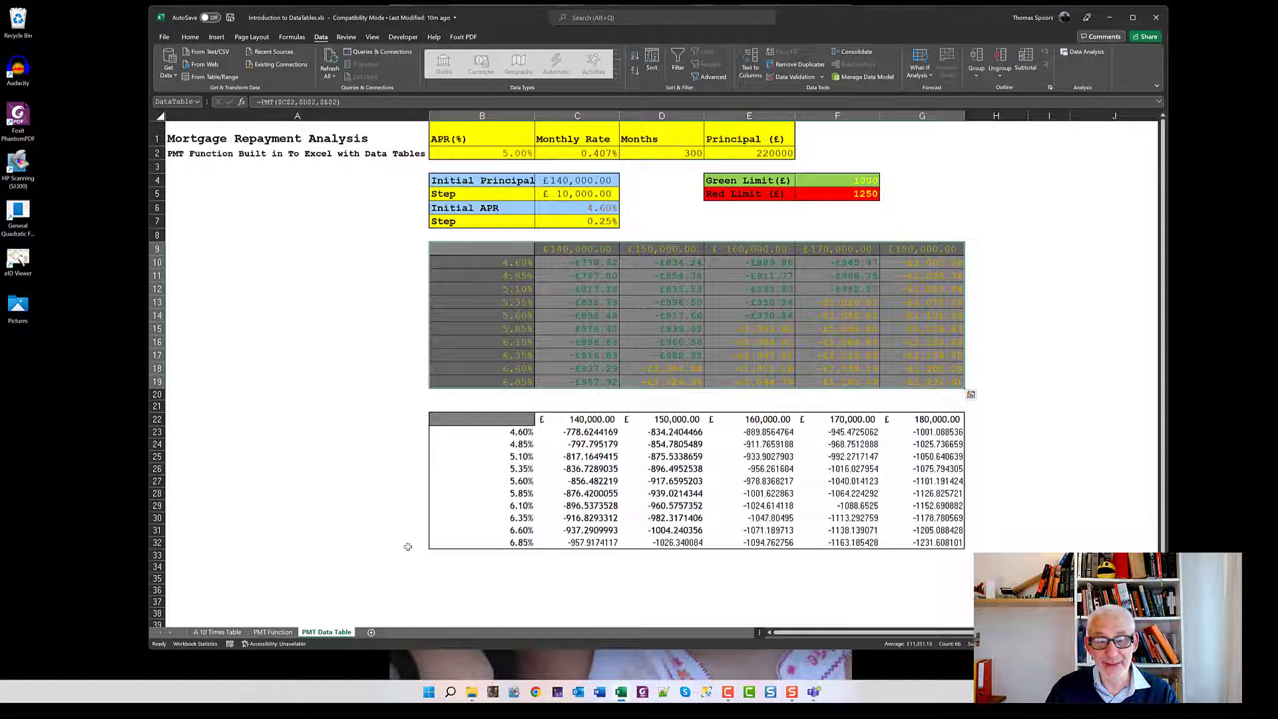
left_click(728, 692)
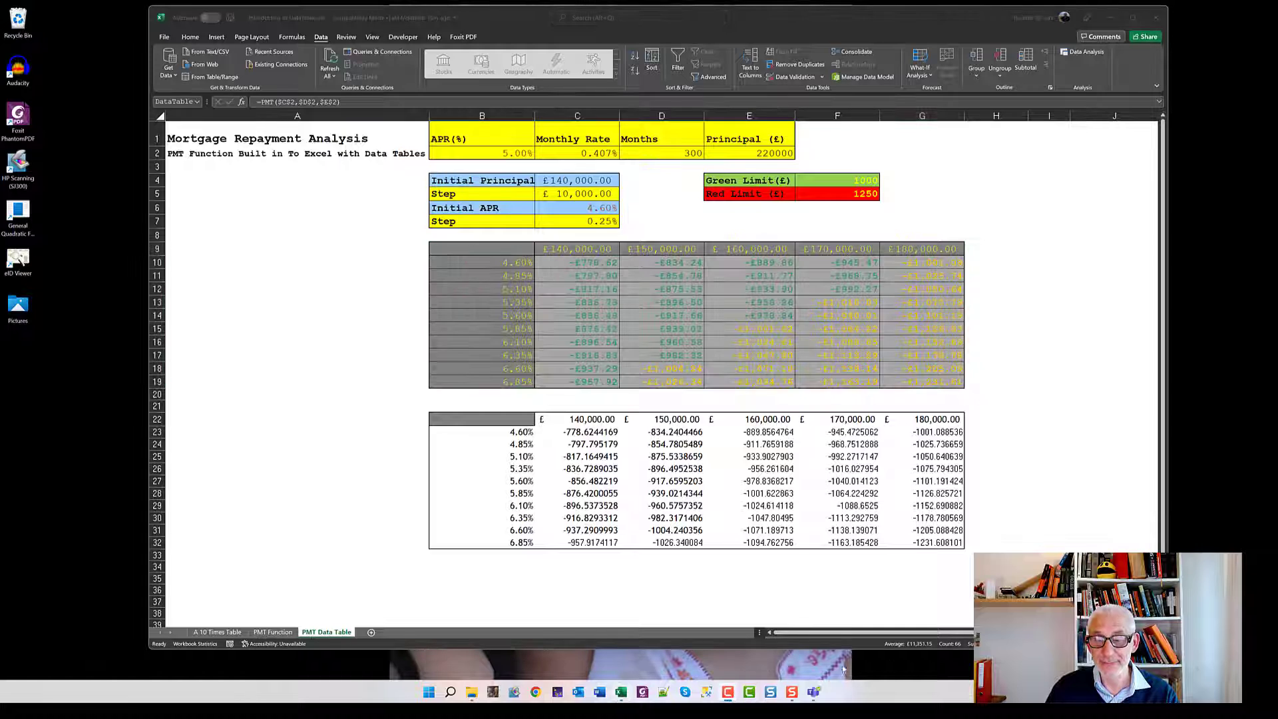